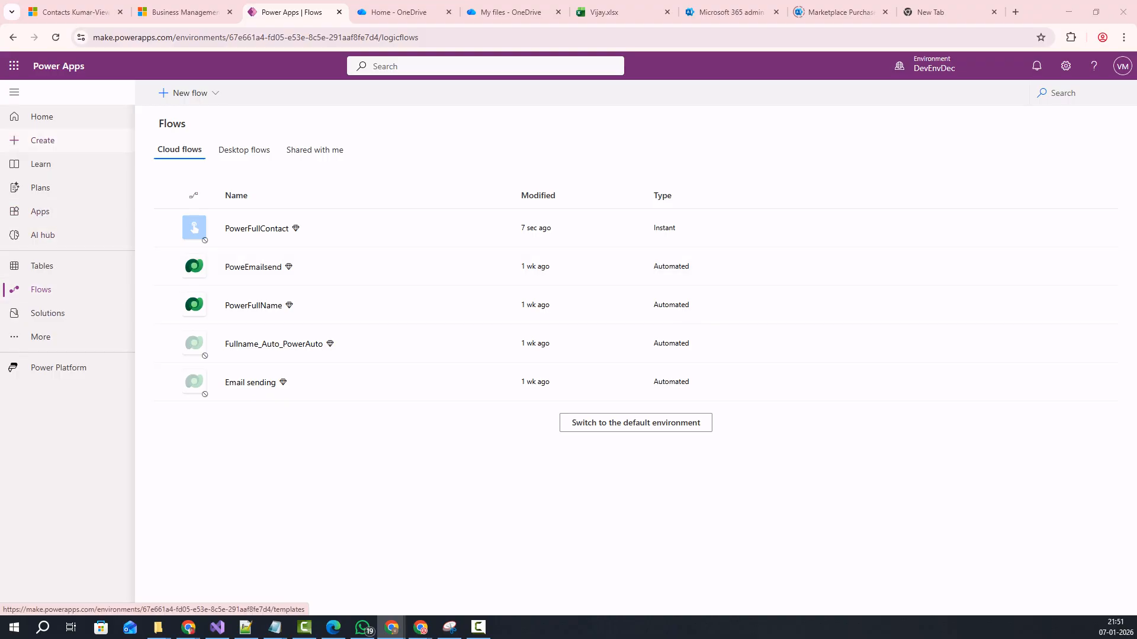
Switch from the Power Apps Flows tab to the Dynamics 365 Business Management settings.
{"action": "left_click", "coordinate": [183, 12]}
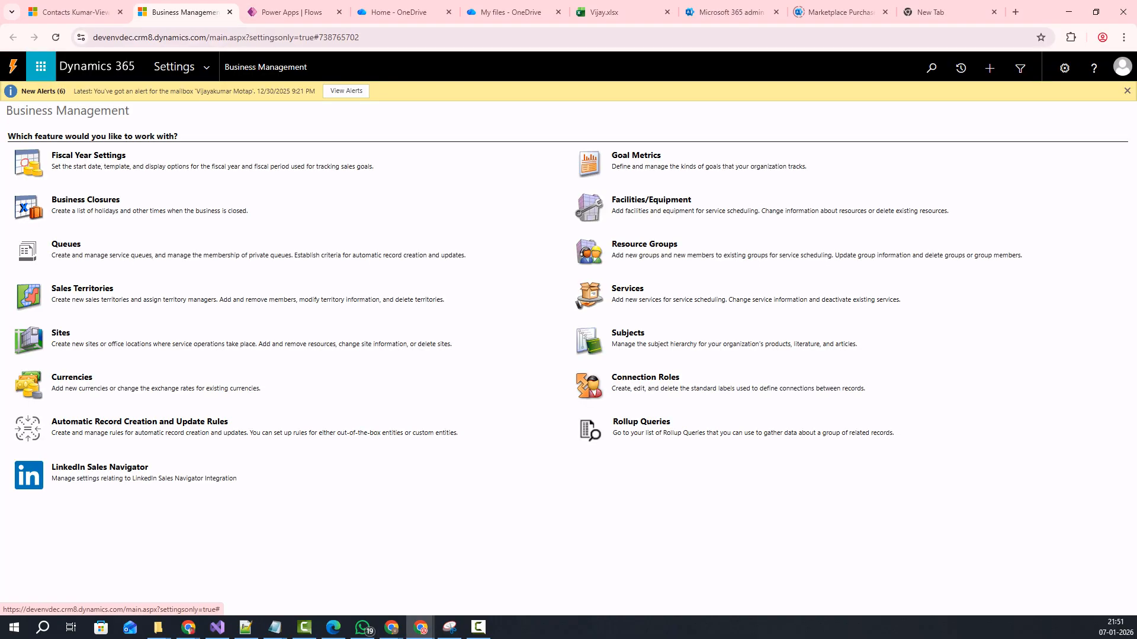
Review the Kumar-View contacts' Last Name and Mobile Phone columns, then go to Vijay.xlsx.
{"action": "left_click", "coordinate": [71, 11]}
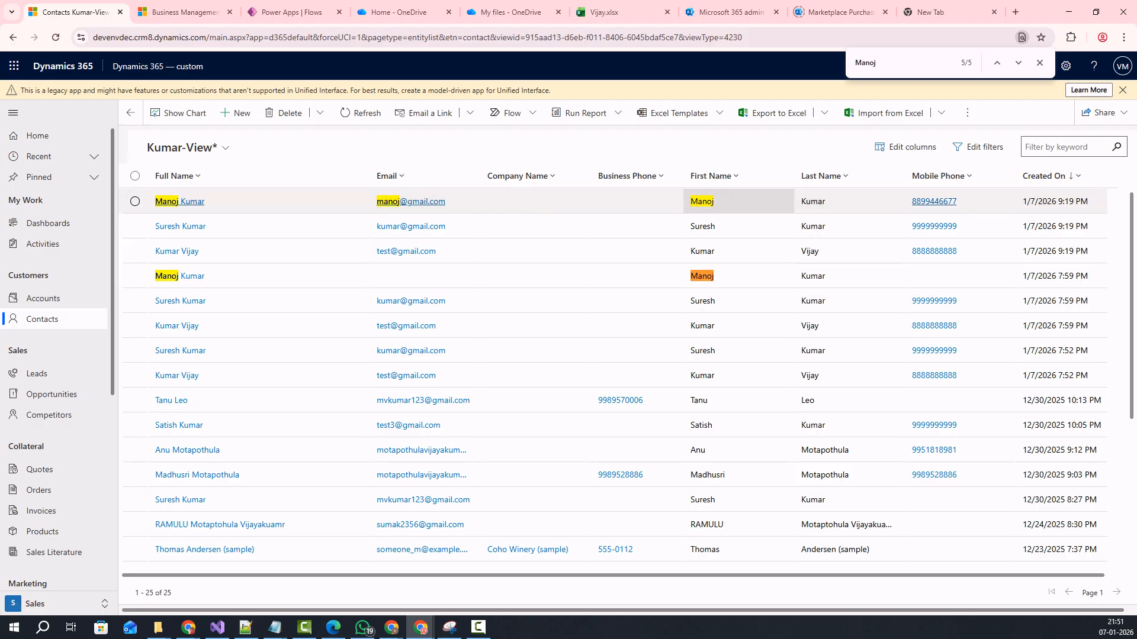
{"action": "left_click", "coordinate": [821, 176]}
{"action": "left_click", "coordinate": [959, 176]}
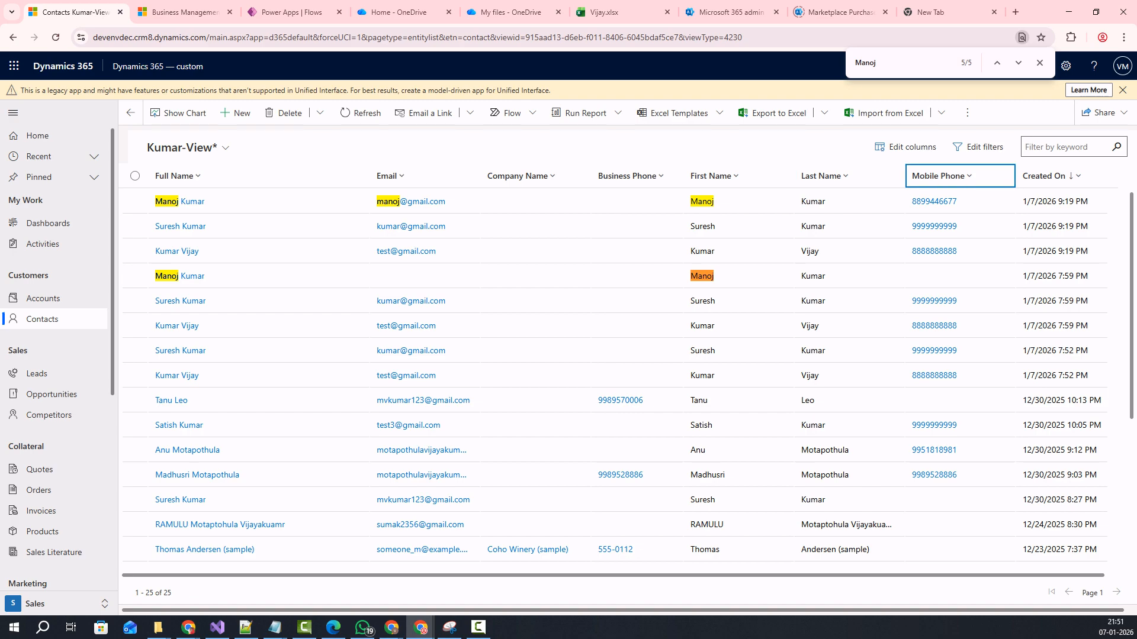
{"action": "left_click", "coordinate": [609, 12]}
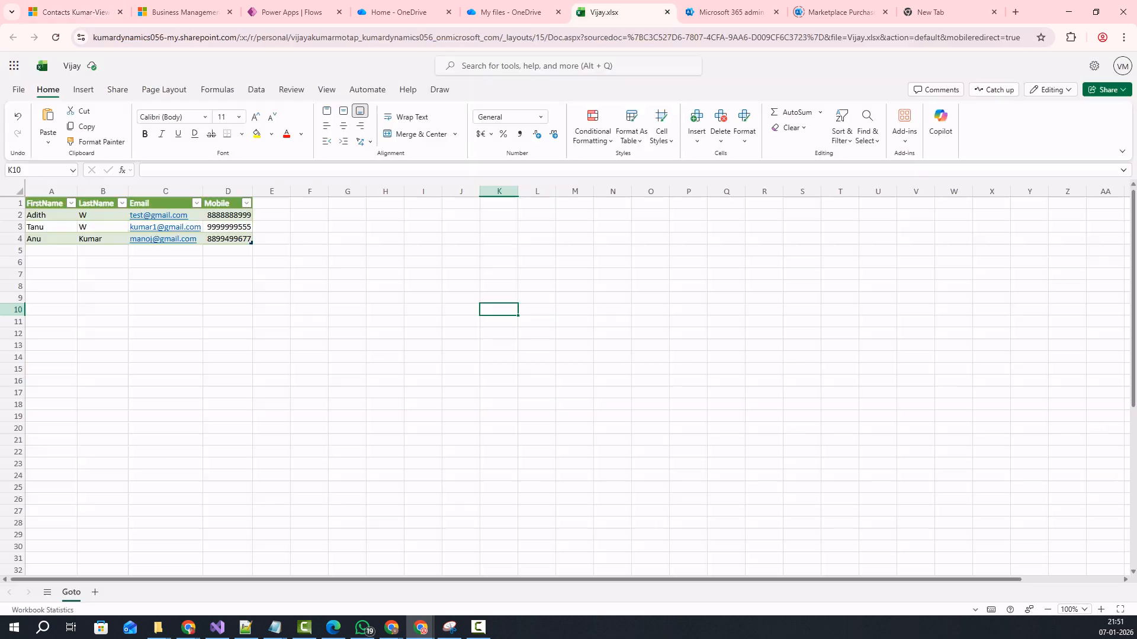
Inspect the Vijay.xlsx contact data, checking the mobile number in cell D2.
{"action": "left_click", "coordinate": [165, 345]}
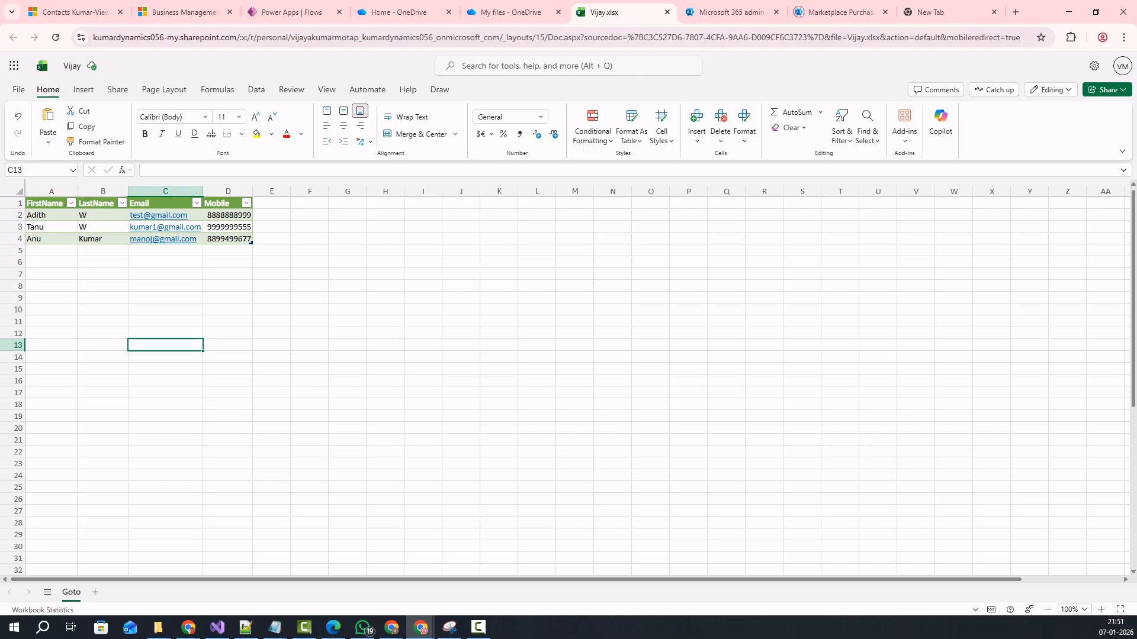
{"action": "double_click", "coordinate": [228, 215]}
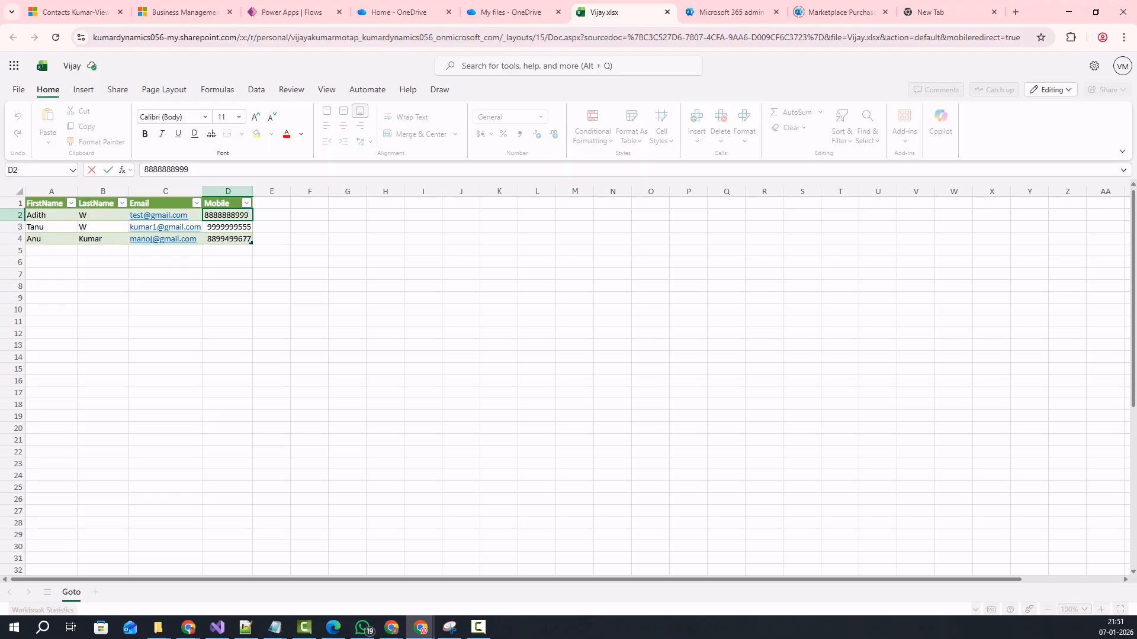
{"action": "left_click", "coordinate": [228, 369]}
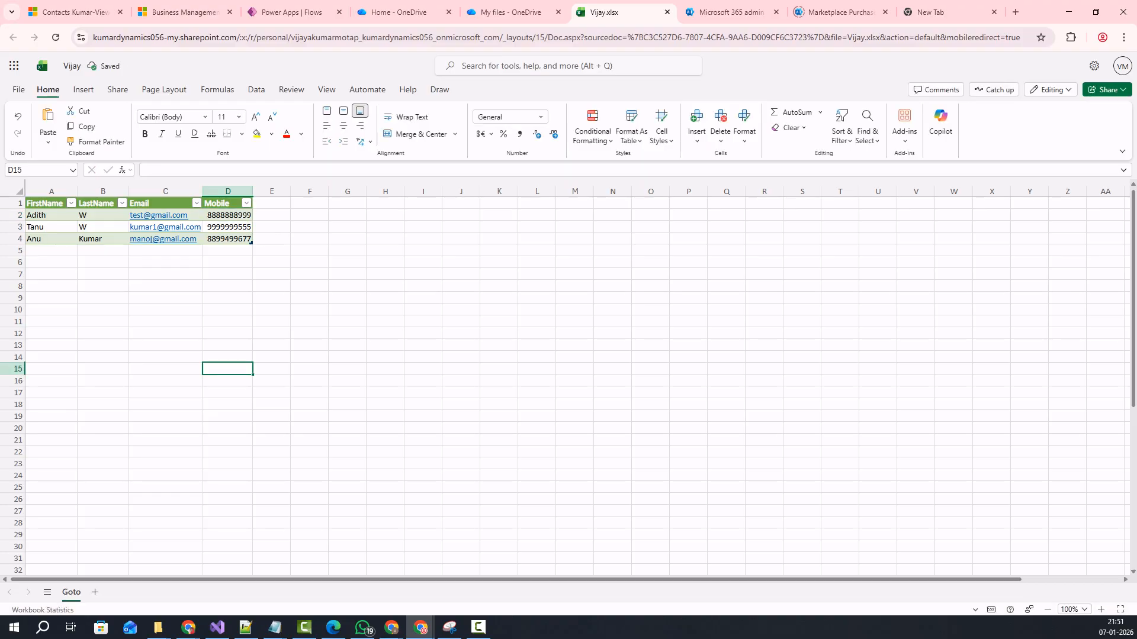
{"action": "left_click", "coordinate": [461, 345]}
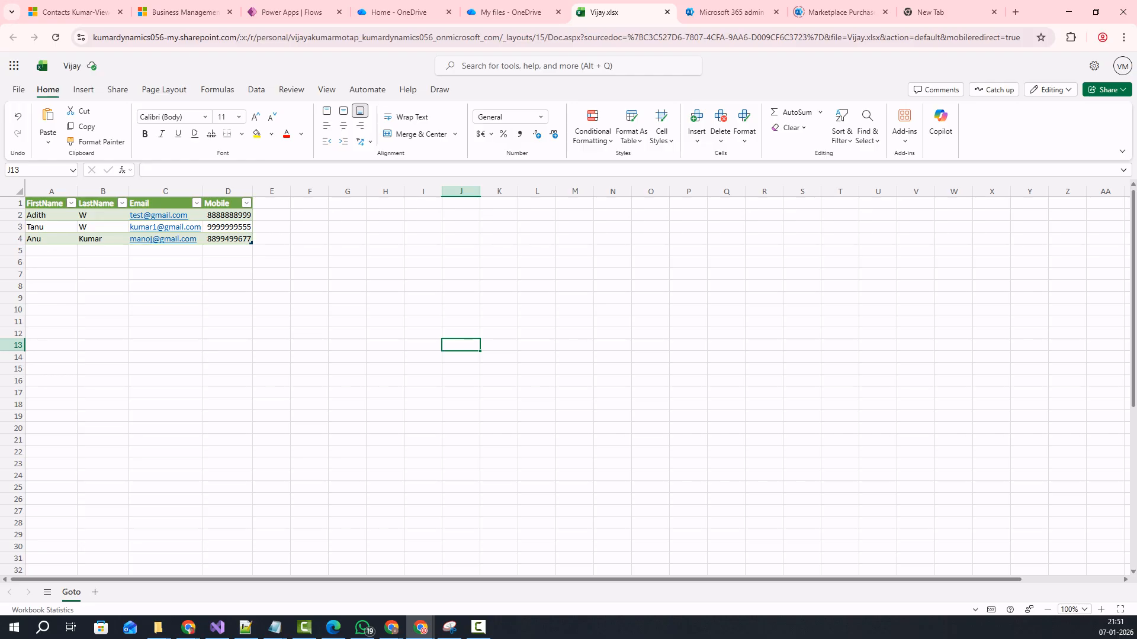
{"action": "left_click", "coordinate": [385, 310]}
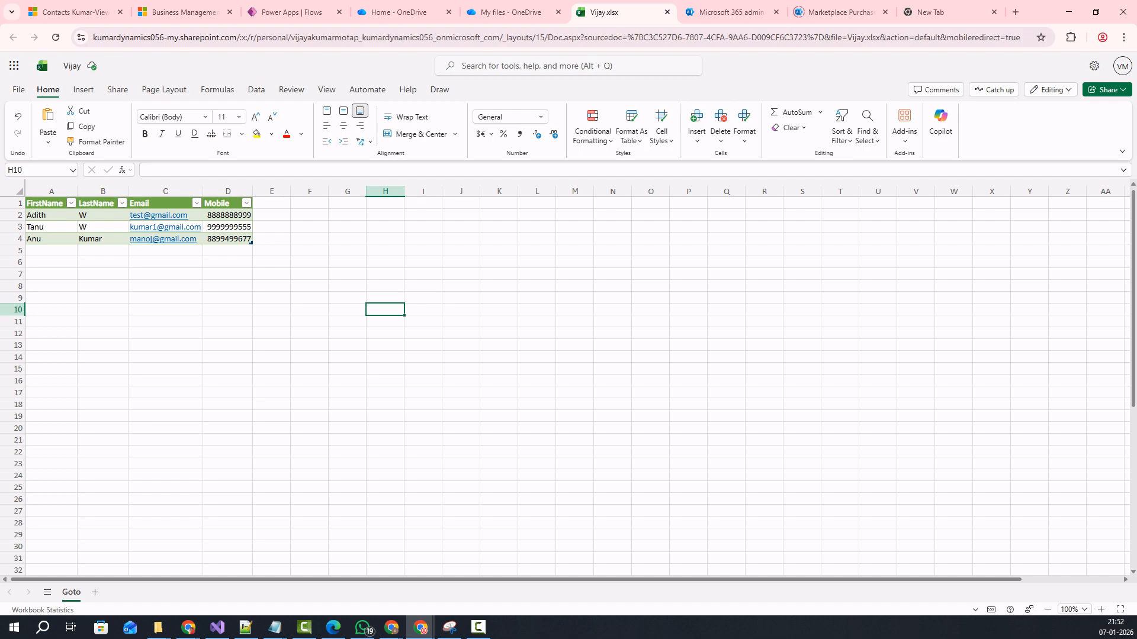
{"action": "left_click", "coordinate": [228, 322]}
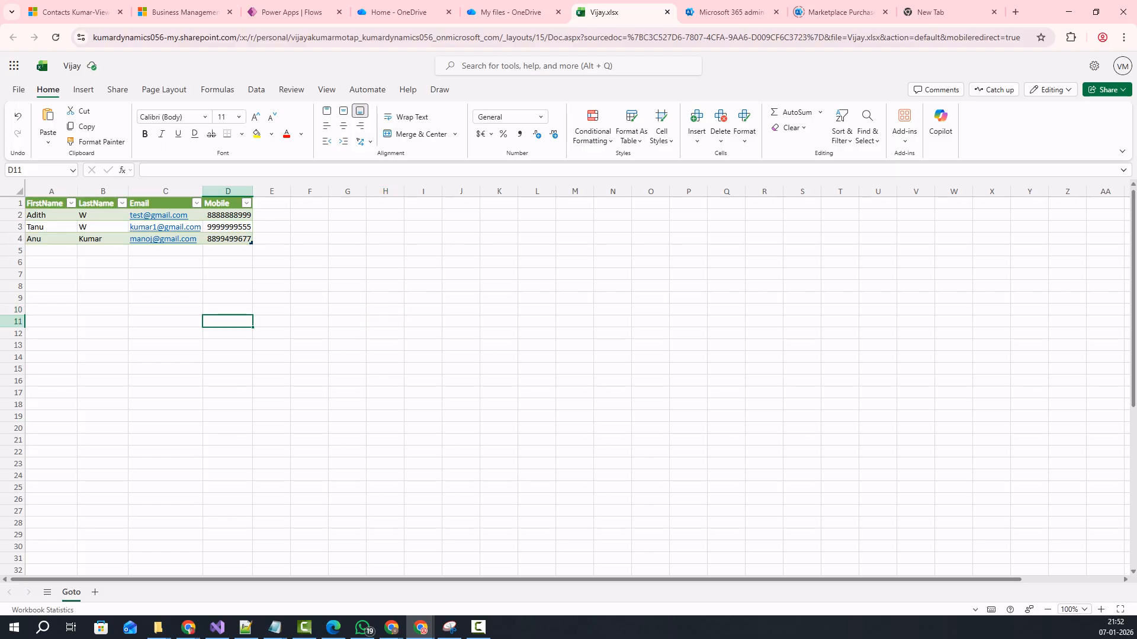
{"action": "left_click", "coordinate": [347, 333]}
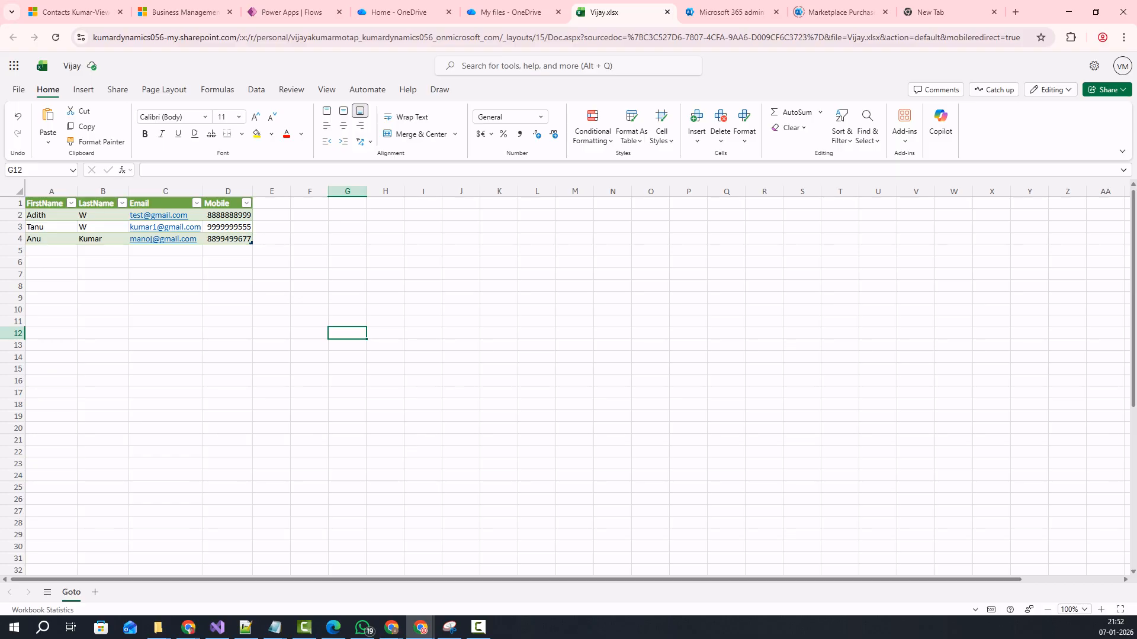
Select the contact table A1:D4, then return to the Kumar-View contacts list.
{"action": "left_click_drag", "start_coordinate": [51, 203], "coordinate": [228, 239]}
{"action": "left_click", "coordinate": [272, 357]}
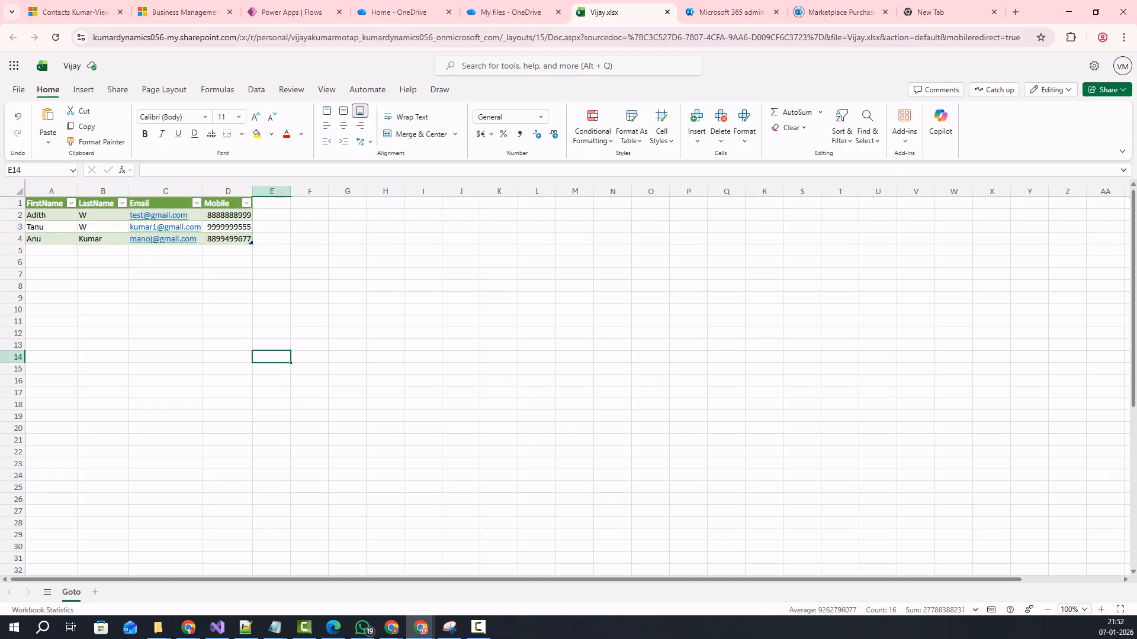
{"action": "left_click", "coordinate": [74, 11]}
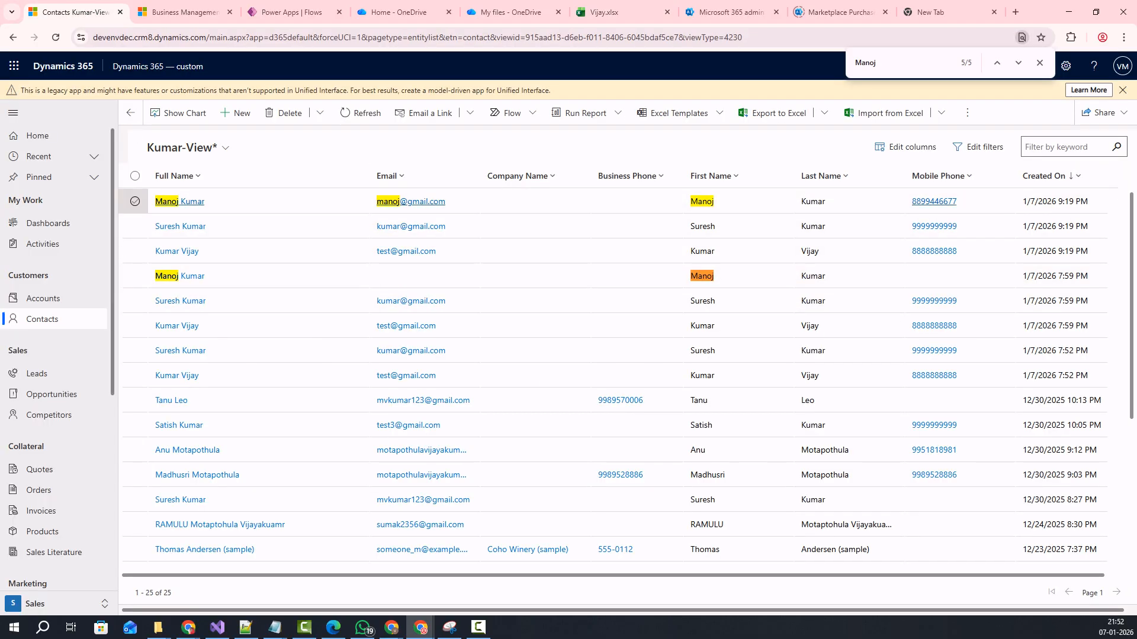
Switch the contacts view to My Active Contacts and return to the Power Apps Flows list.
{"action": "left_click", "coordinate": [43, 319]}
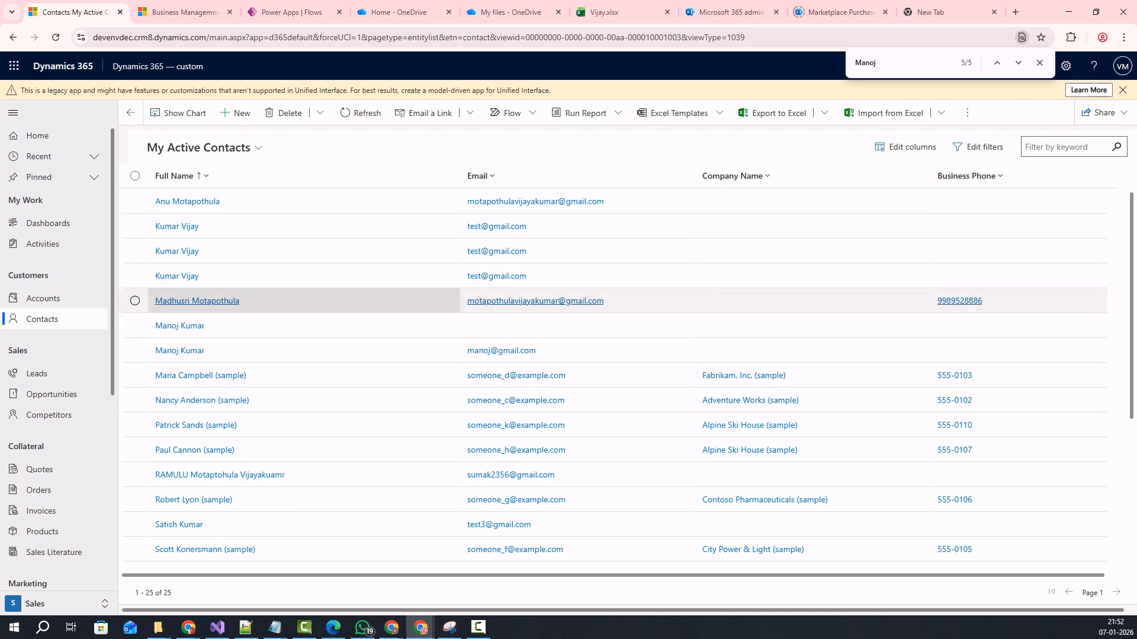
{"action": "left_click", "coordinate": [1039, 62]}
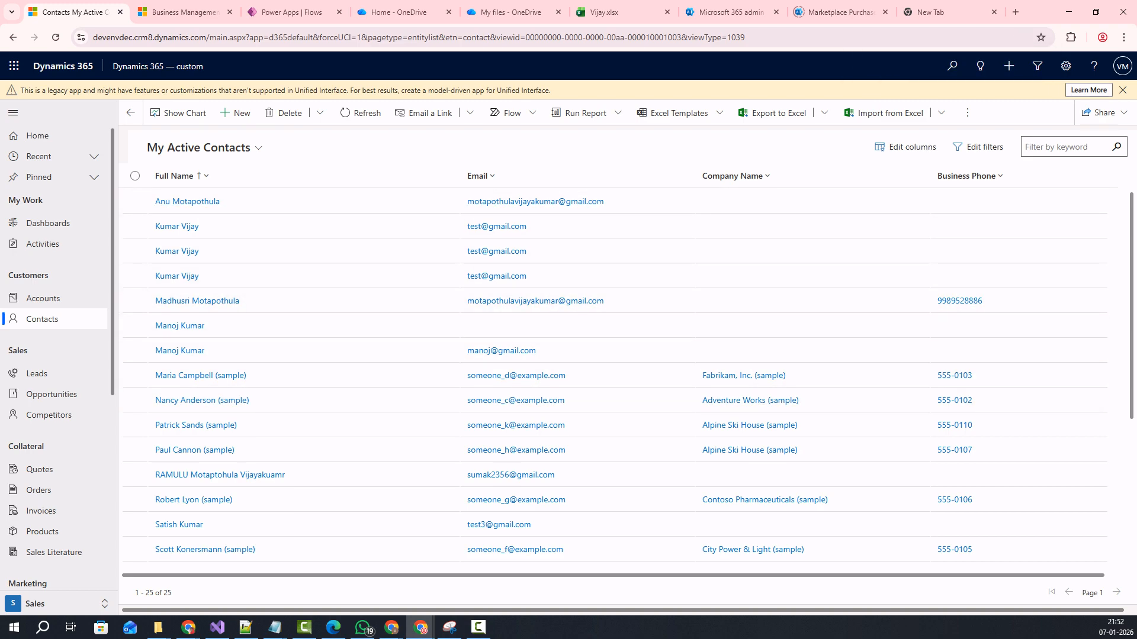
{"action": "left_click", "coordinate": [290, 11]}
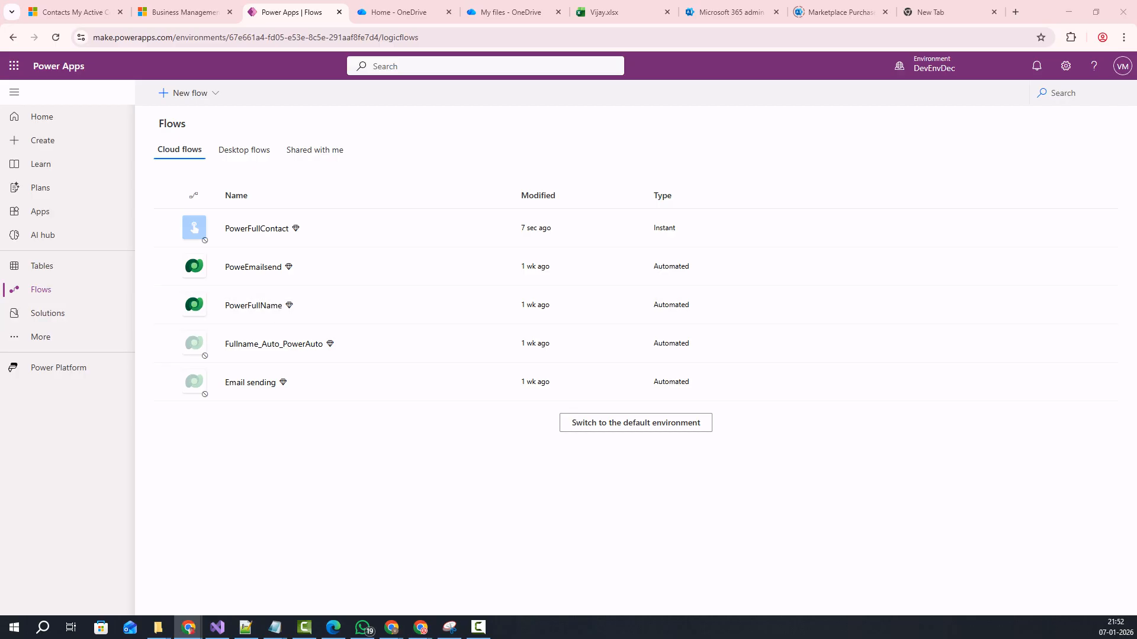
Open the New flow menu of flow types on the Flows page.
{"action": "left_click", "coordinate": [184, 93]}
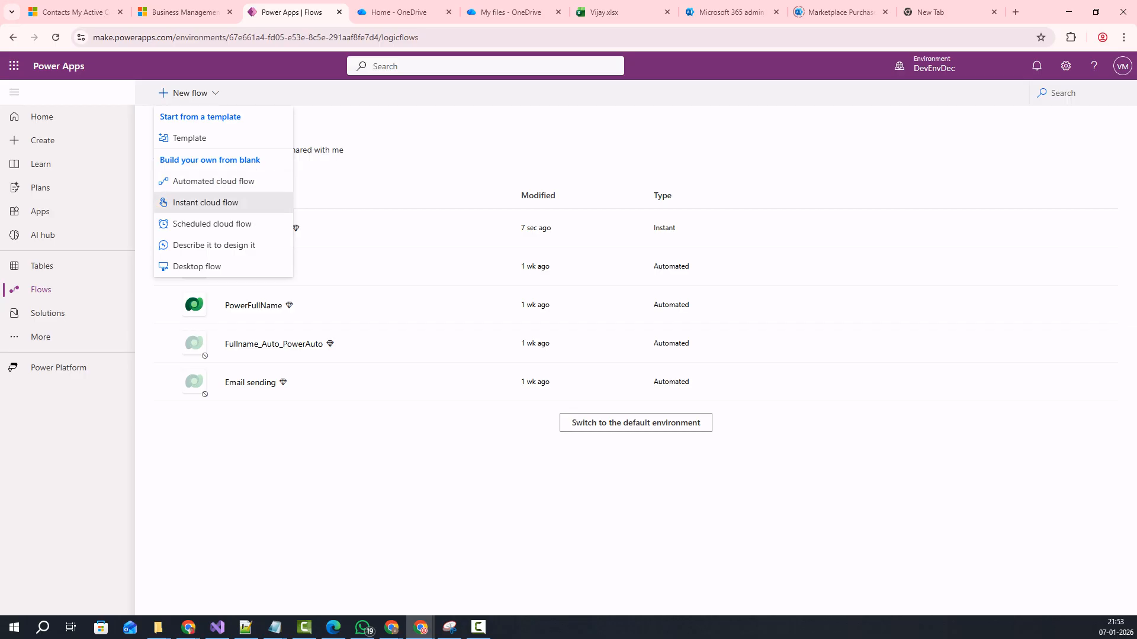
Create an instant cloud flow named 'DataImport' with the 'Manually trigger a flow' trigger.
{"action": "left_click", "coordinate": [204, 202]}
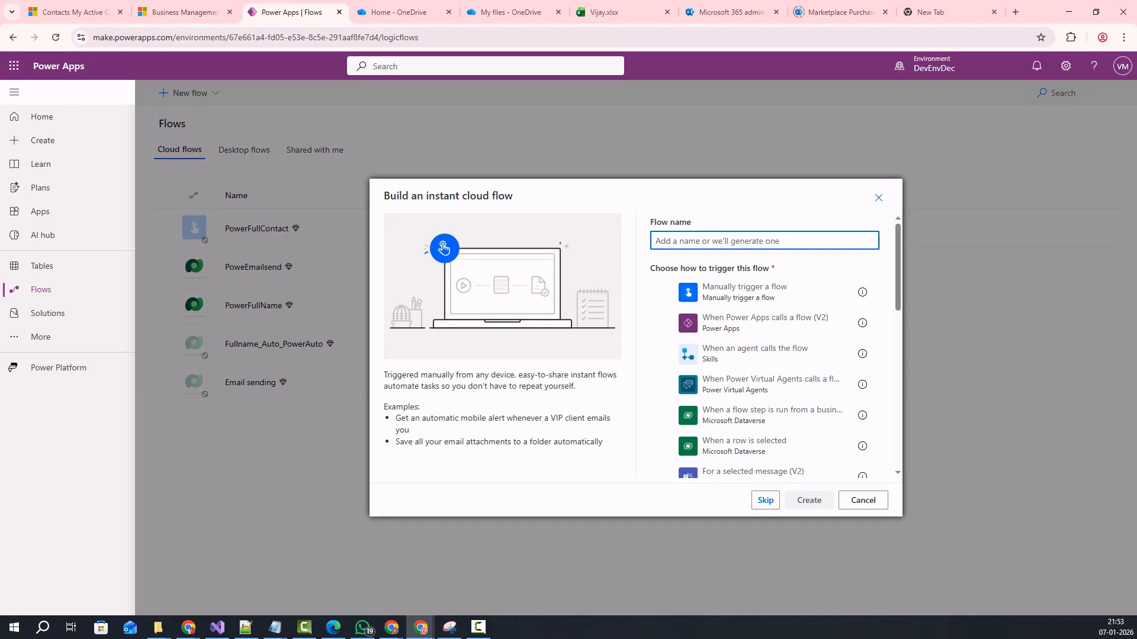
{"action": "type", "text": "dat"}
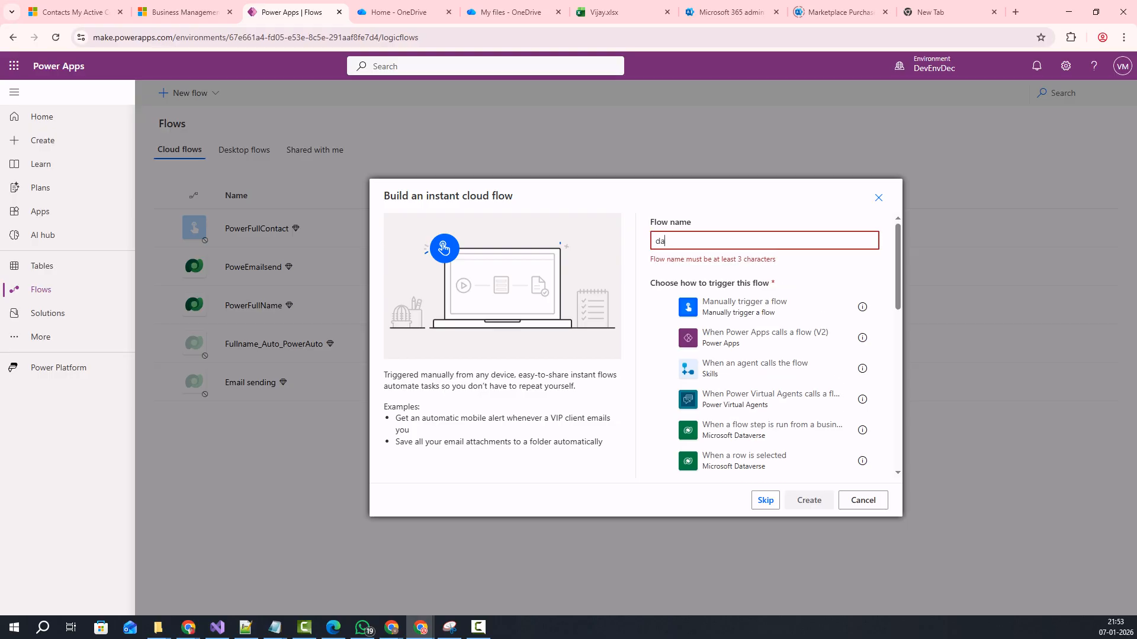
{"action": "key", "text": "BackSpace"}
{"action": "key", "text": "BackSpace"}
{"action": "key", "text": "BackSpace"}
{"action": "type", "text": "Data"}
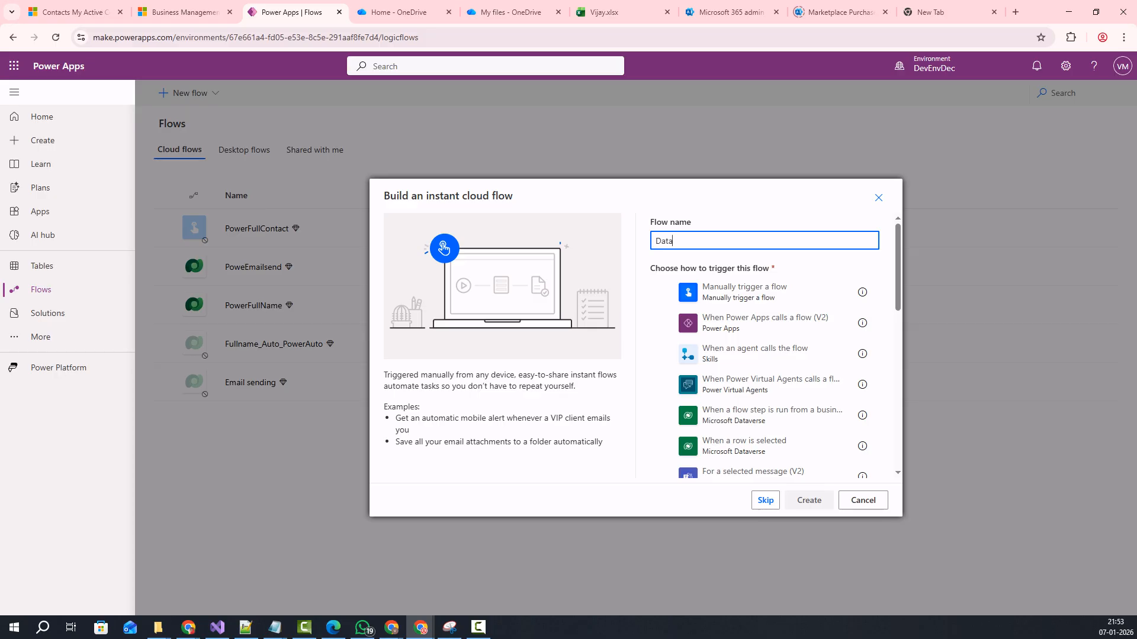
{"action": "type", "text": "Import"}
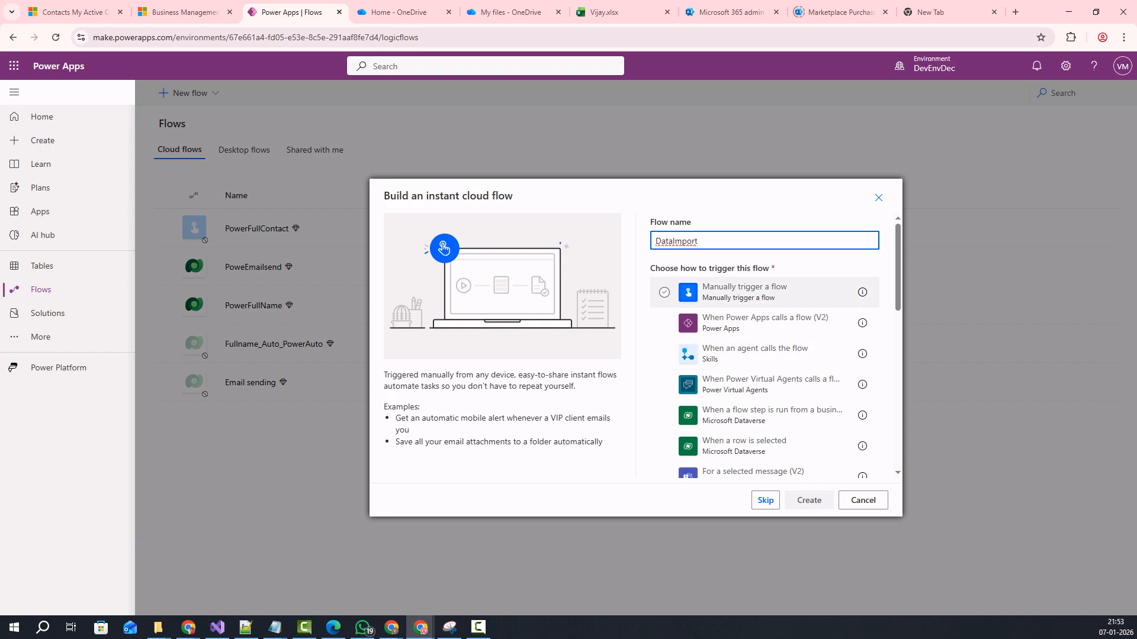
{"action": "left_click", "coordinate": [664, 292]}
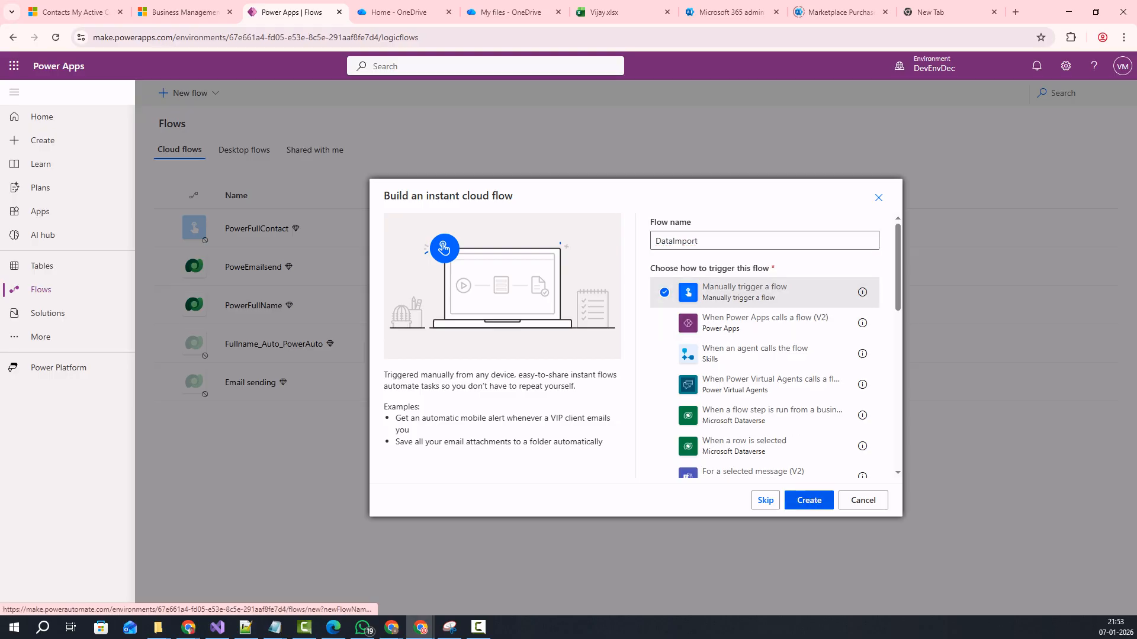
{"action": "left_click", "coordinate": [809, 500]}
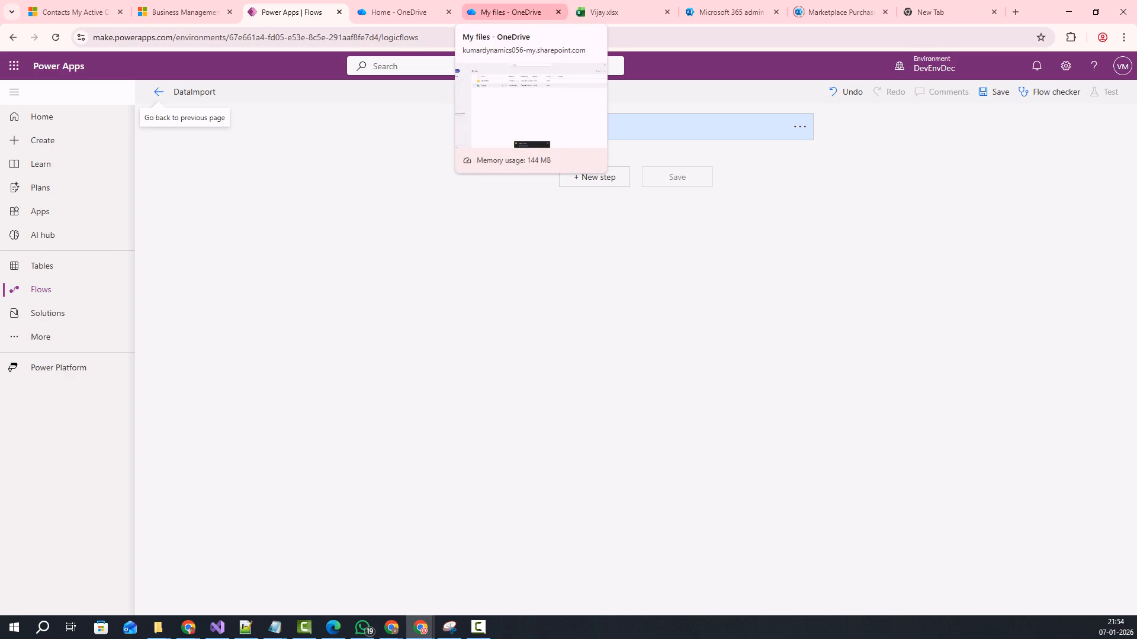
Go to OneDrive My files, clear the selection, and show the Create or upload choices.
{"action": "left_click", "coordinate": [509, 12]}
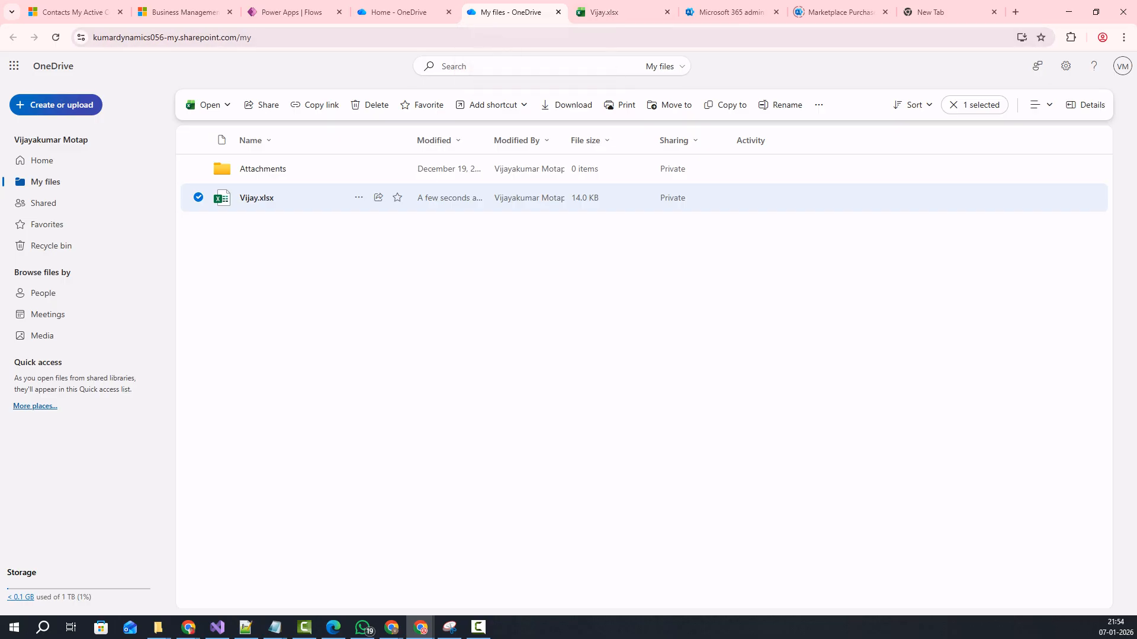
{"action": "left_click", "coordinate": [1122, 66]}
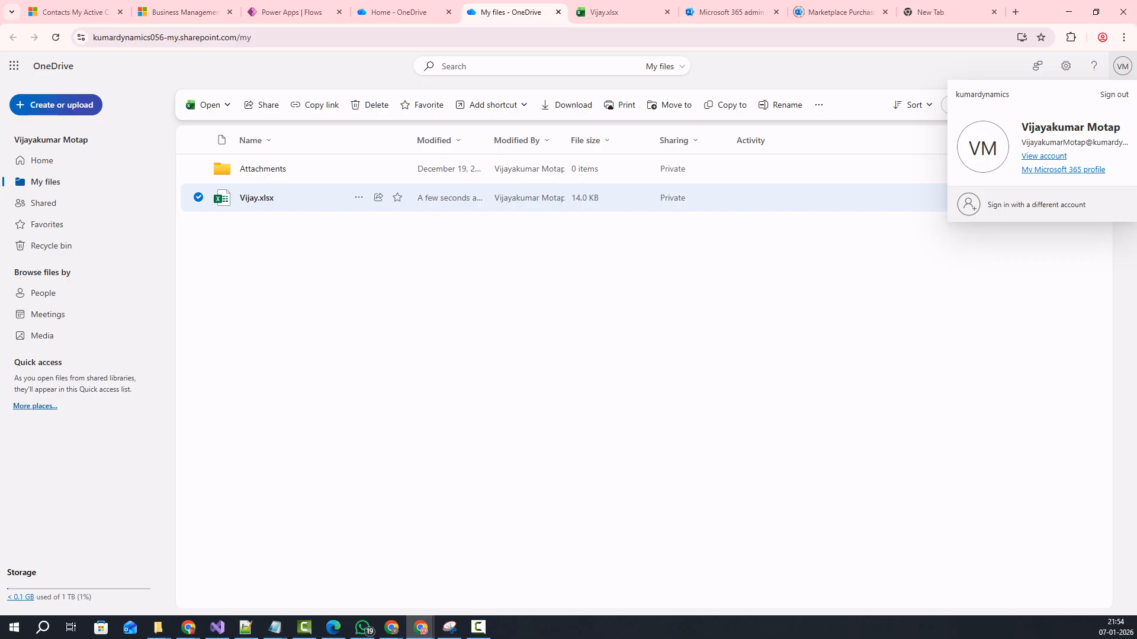
{"action": "key", "text": "Escape"}
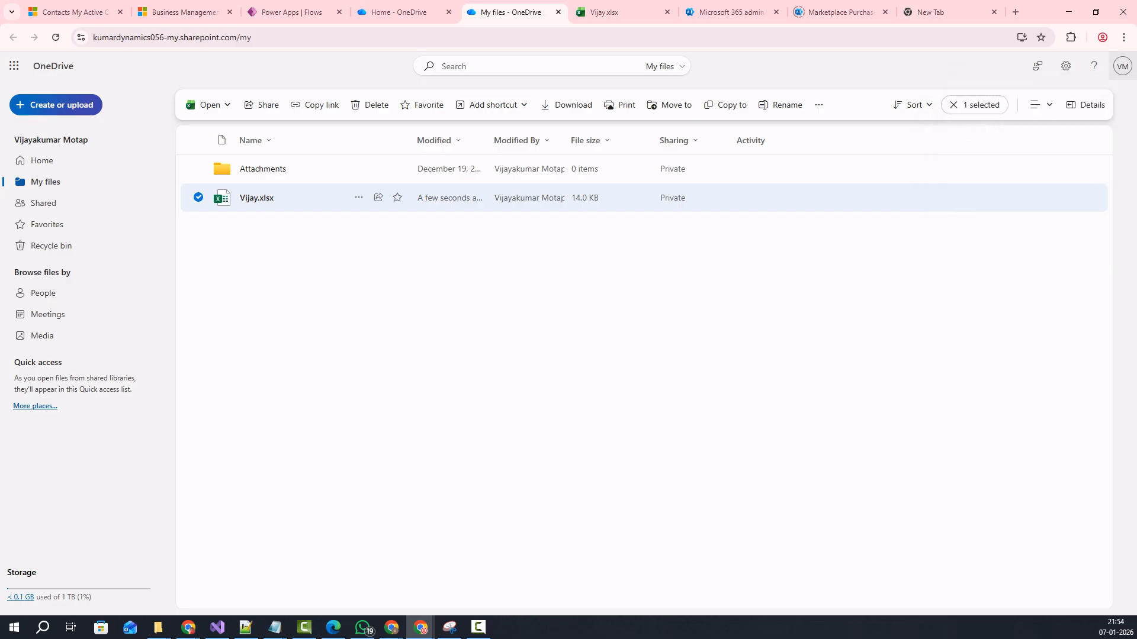
{"action": "key", "text": "Escape"}
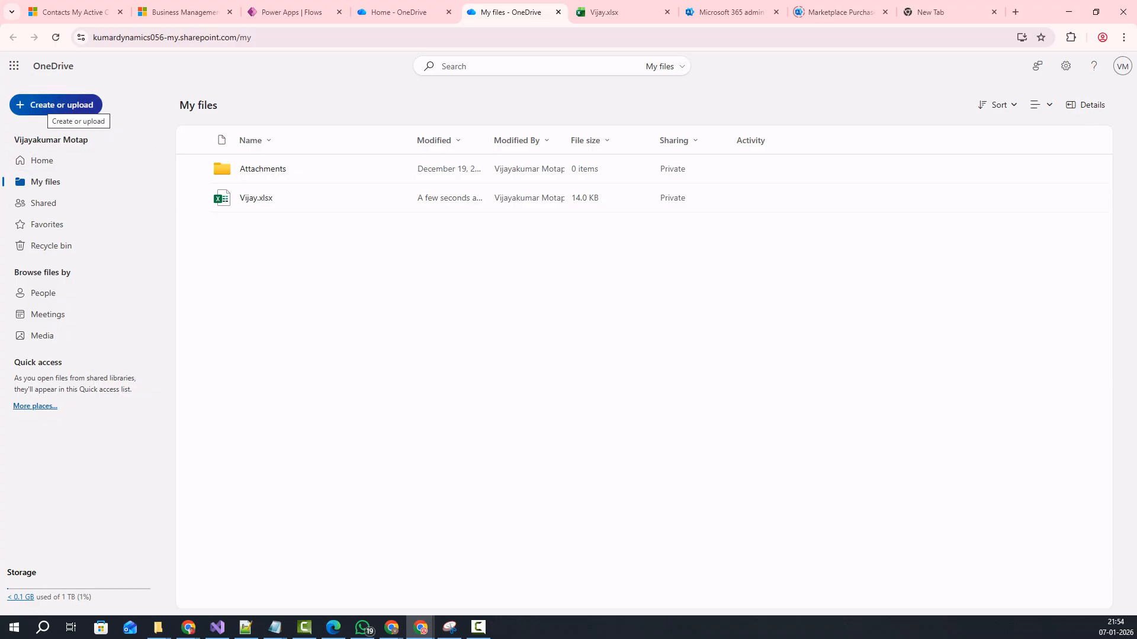
{"action": "left_click", "coordinate": [56, 105]}
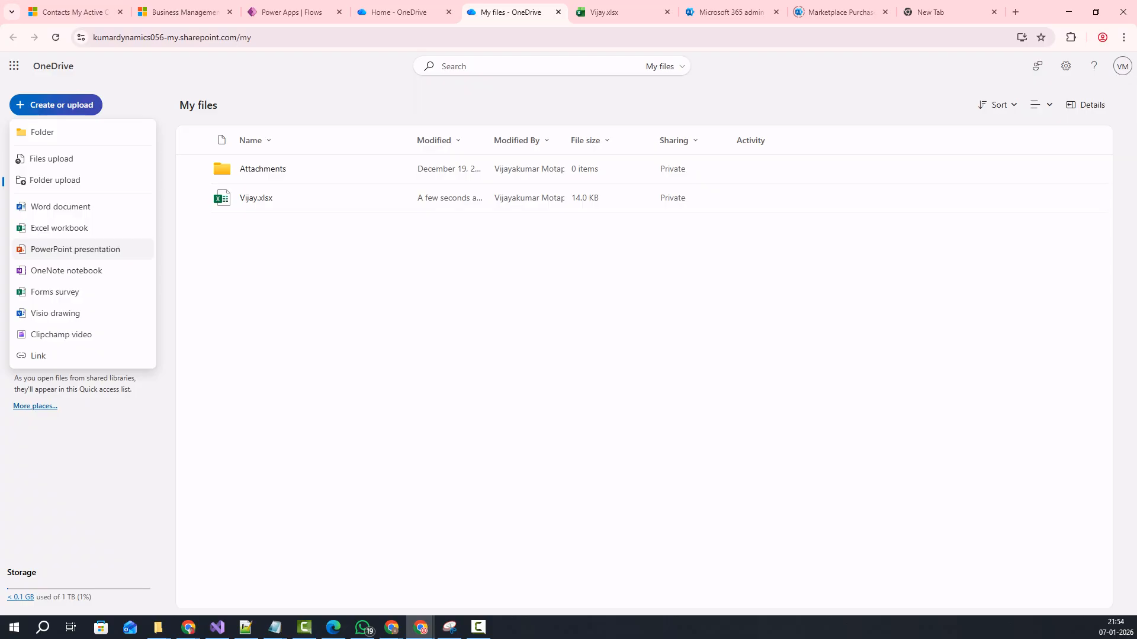
Create a new Excel workbook and load a table starting at E5 into Power Query.
{"action": "left_click", "coordinate": [59, 228]}
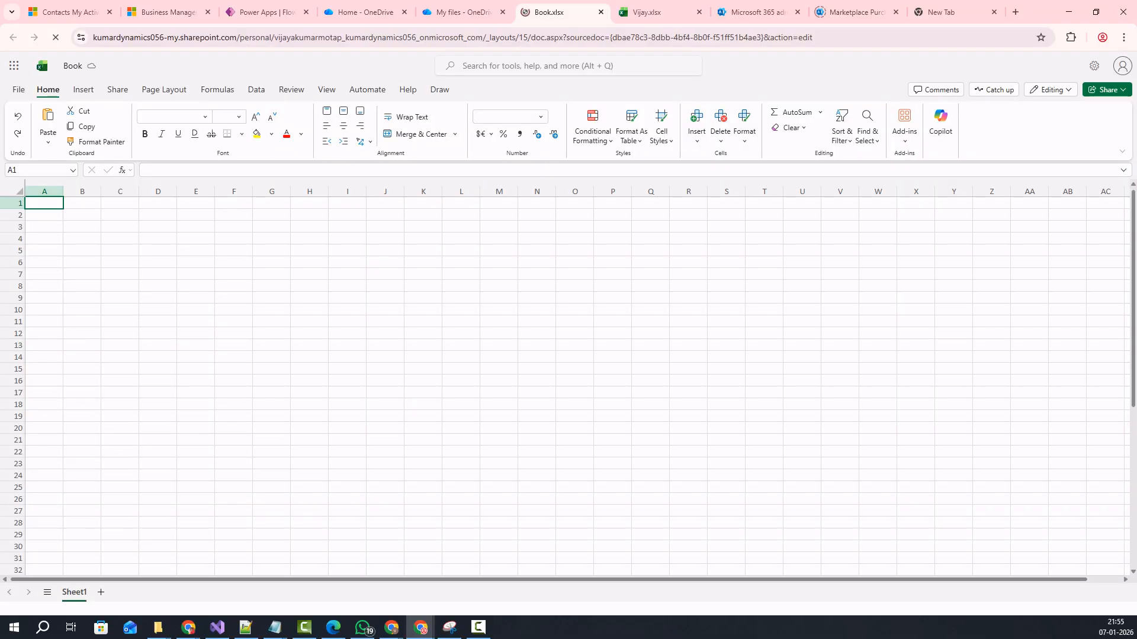
{"action": "left_click", "coordinate": [195, 249]}
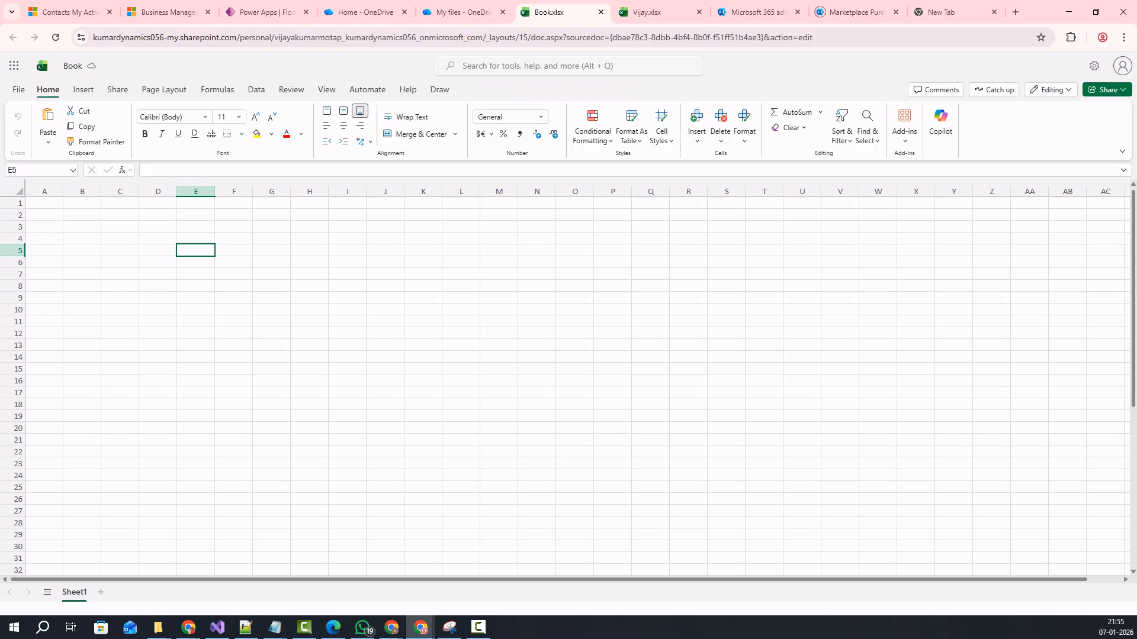
{"action": "right_click", "coordinate": [197, 251]}
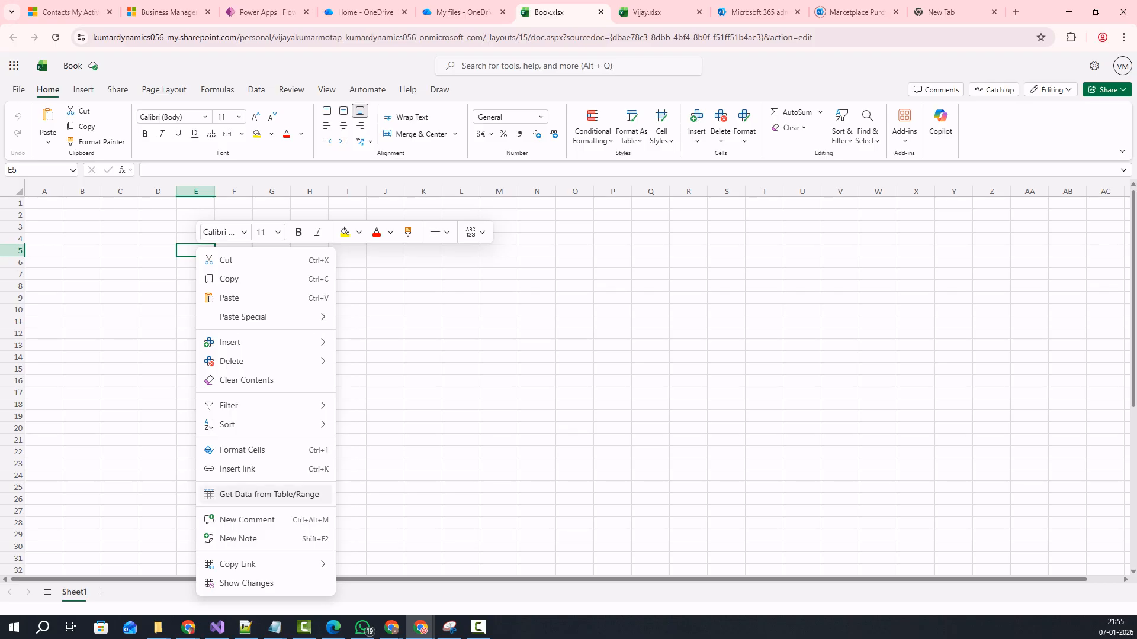
{"action": "left_click", "coordinate": [269, 494]}
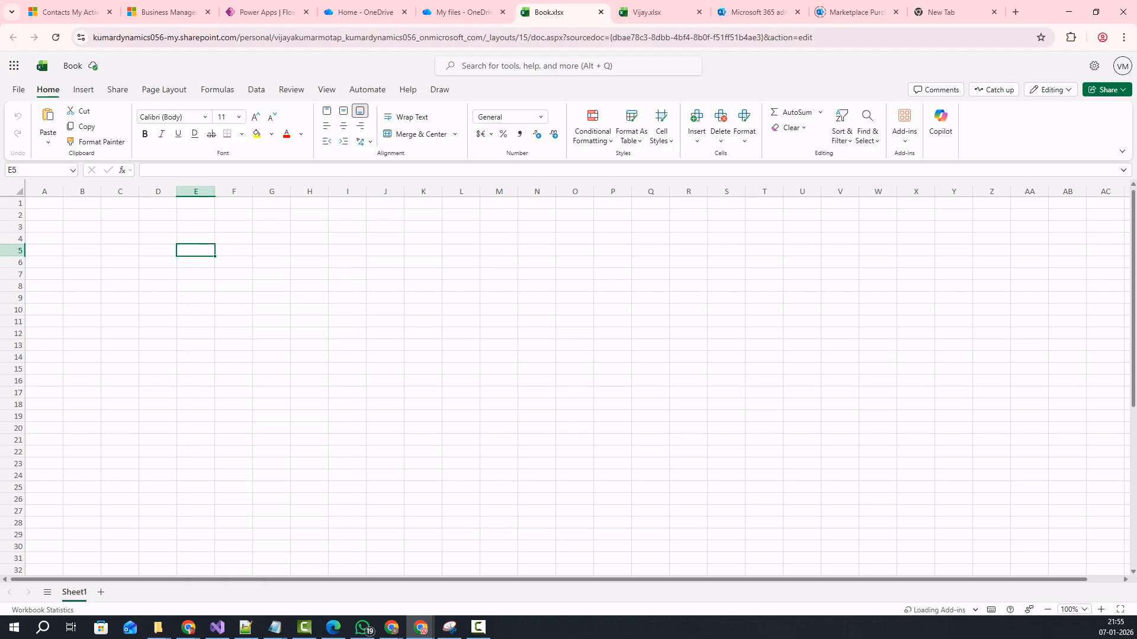
{"action": "key", "text": "Return"}
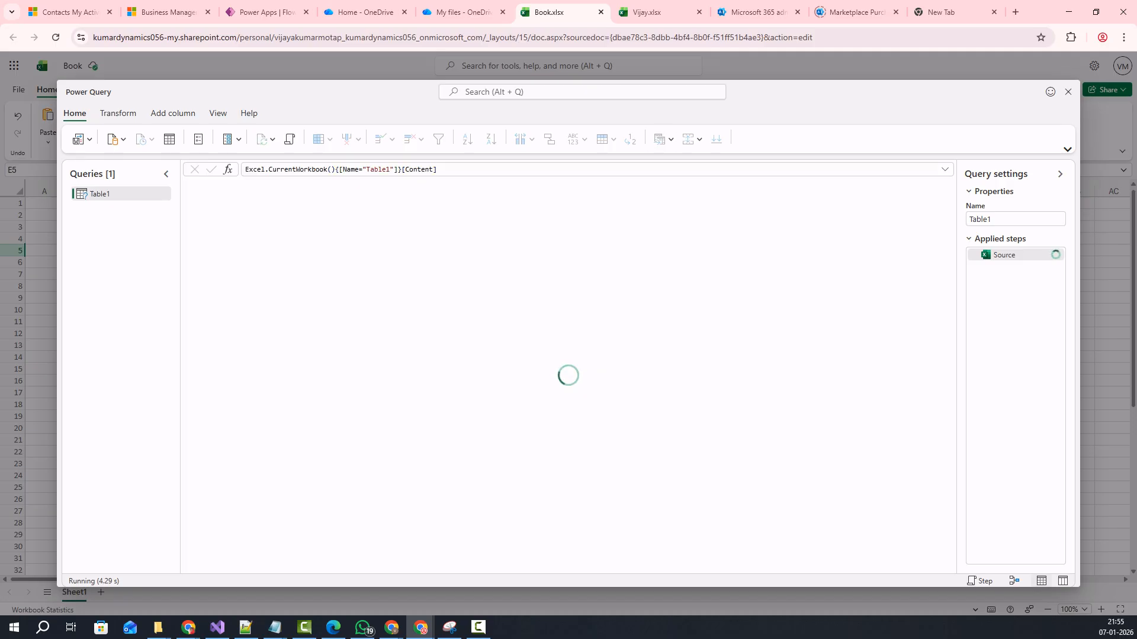
Discard the Power Query changes and rename the E5 header from Column1 to FirstName.
{"action": "key", "text": "Escape"}
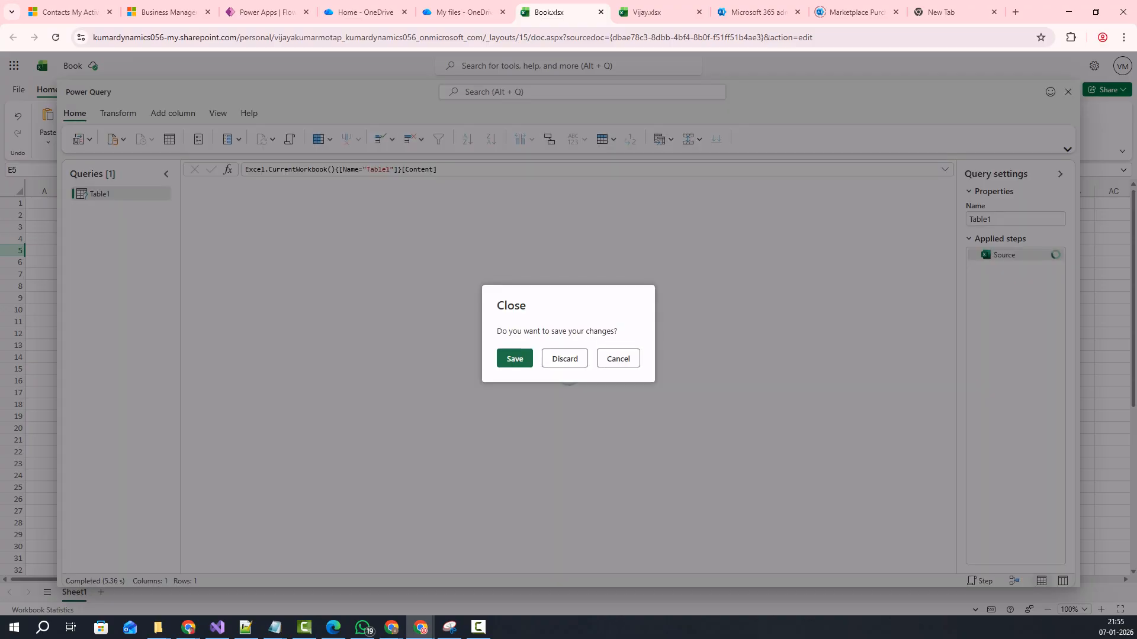
{"action": "left_click", "coordinate": [564, 358]}
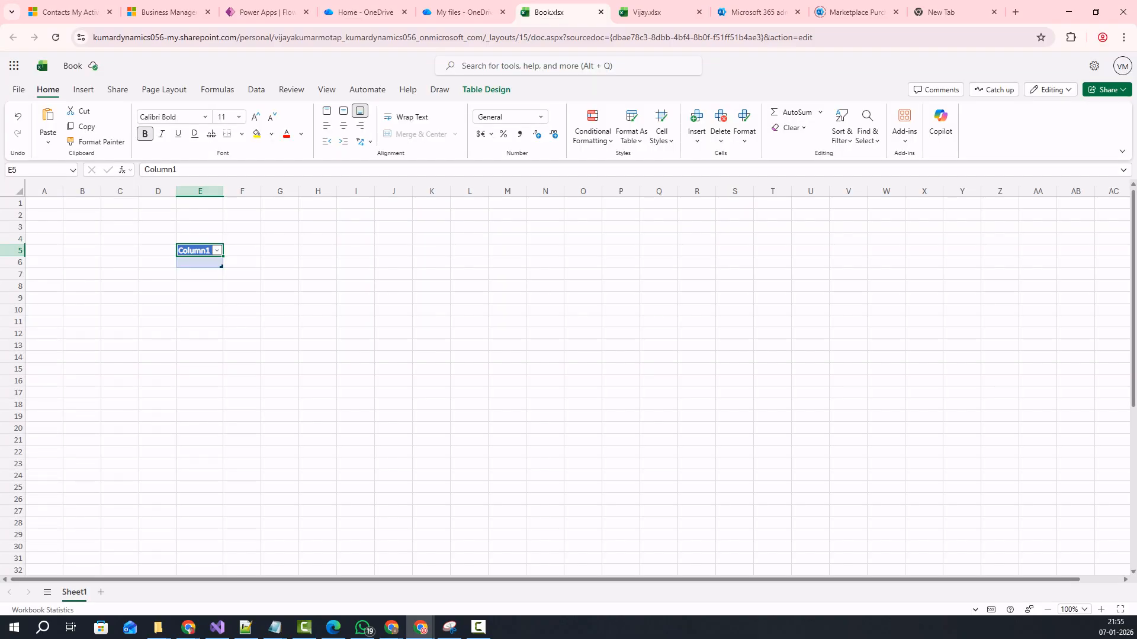
{"action": "left_click", "coordinate": [178, 170]}
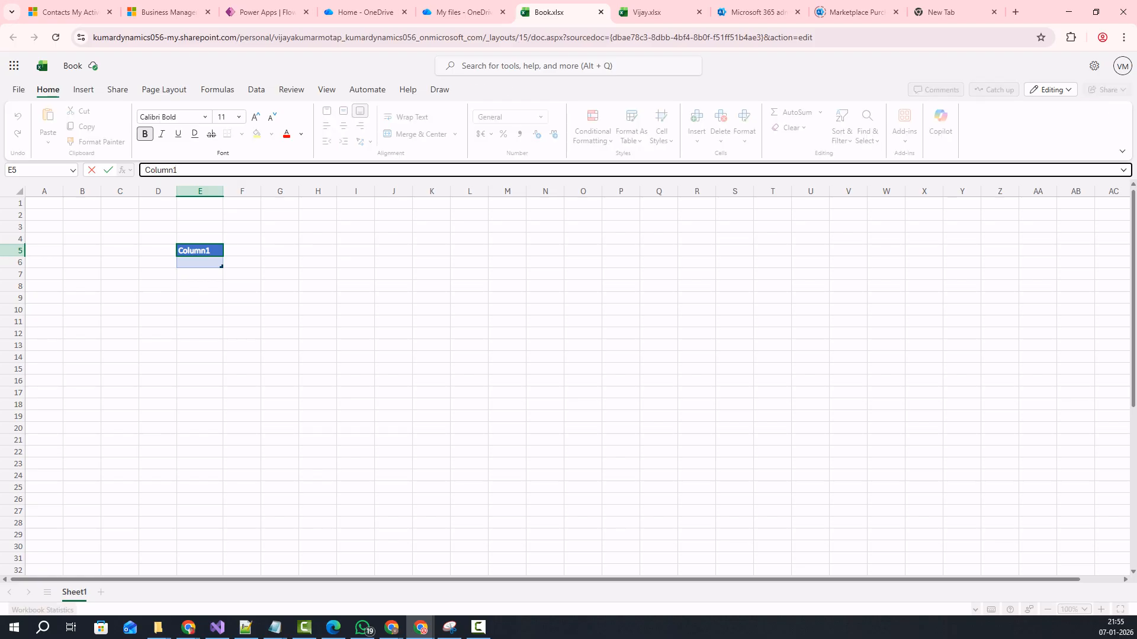
{"action": "key", "text": "BackSpace"}
{"action": "key", "text": "BackSpace"}
{"action": "key", "text": "BackSpace"}
{"action": "key", "text": "BackSpace"}
{"action": "key", "text": "BackSpace"}
{"action": "key", "text": "BackSpace"}
{"action": "key", "text": "BackSpace"}
{"action": "type", "text": "FirstName"}
{"action": "key", "text": "Tab"}
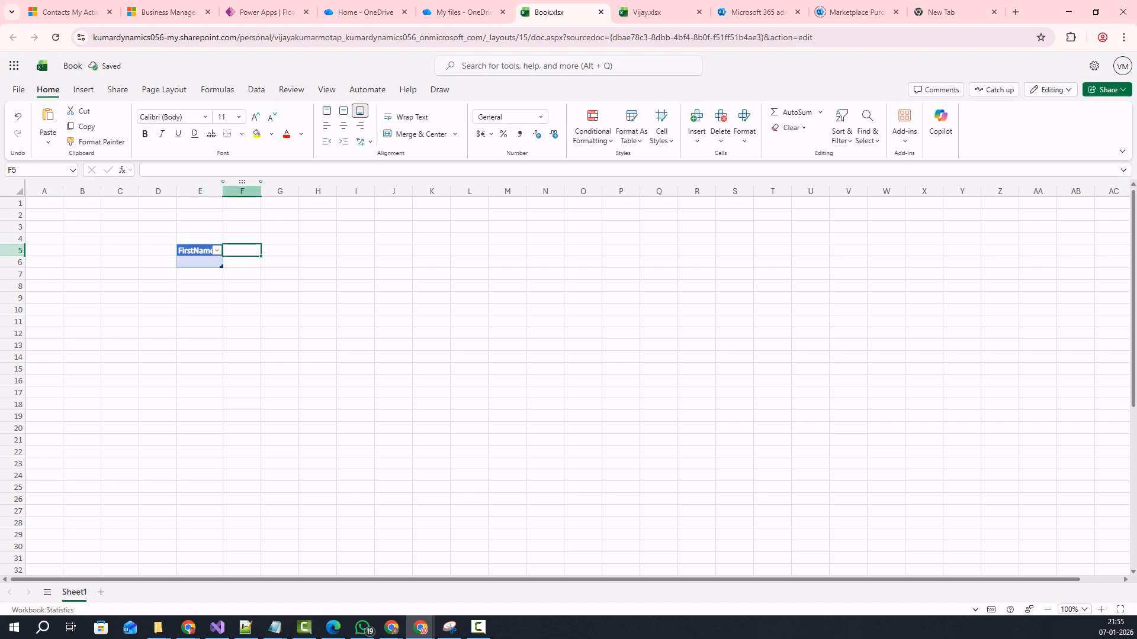
Enter the headers LastName, Email and PhoneNo in F5:H5.
{"action": "left_click", "coordinate": [241, 171]}
{"action": "type", "text": "L"}
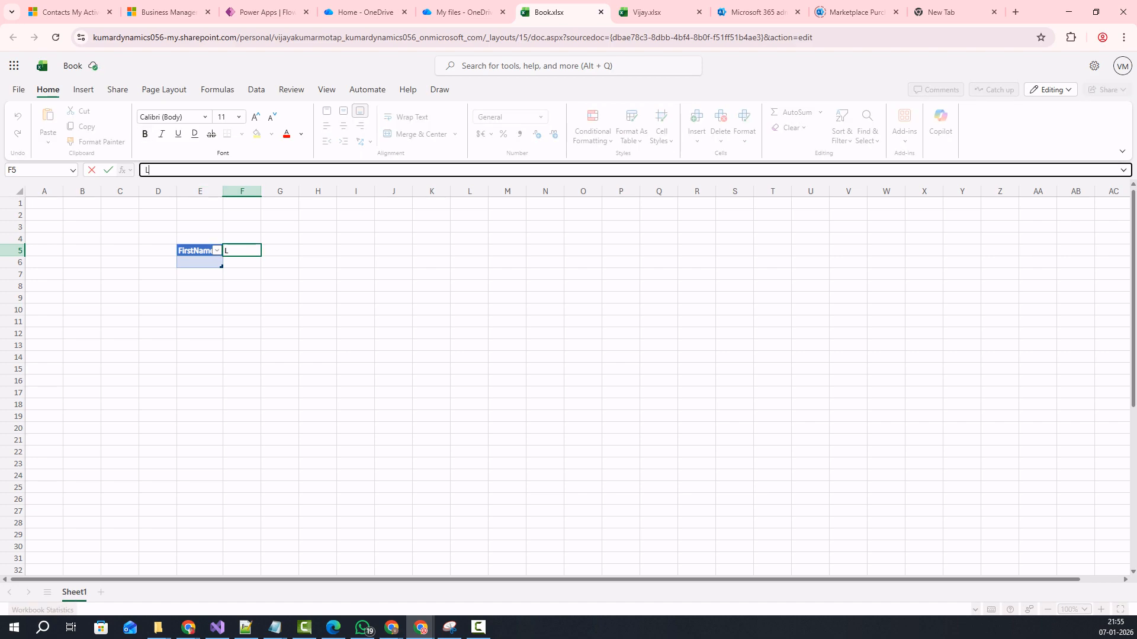
{"action": "type", "text": "astName"}
{"action": "key", "text": "Tab"}
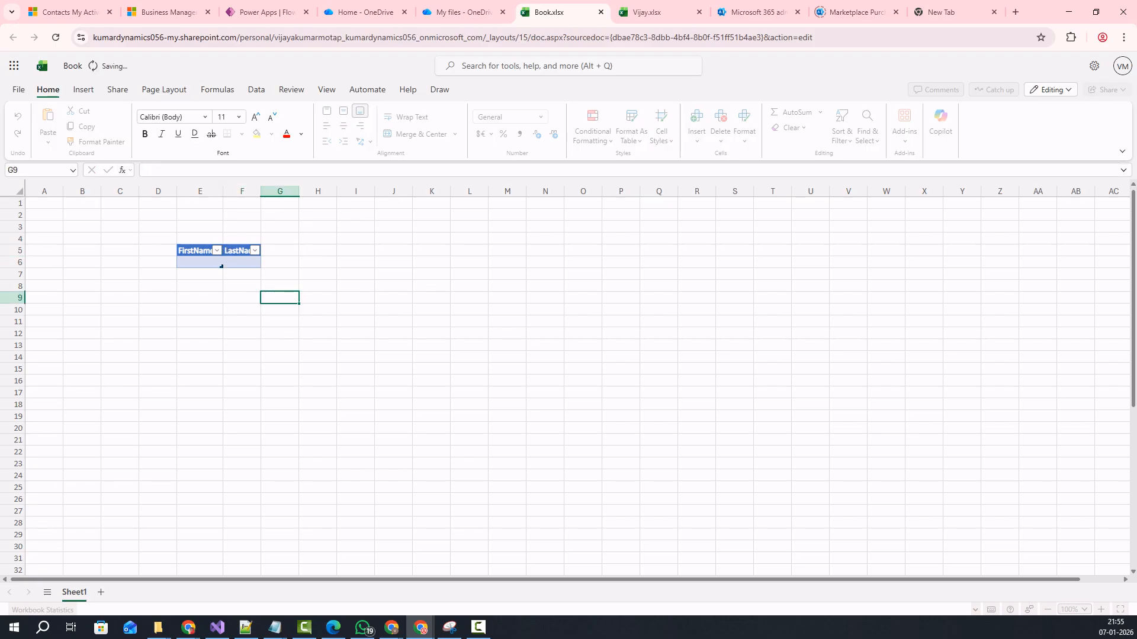
{"action": "type", "text": "Email"}
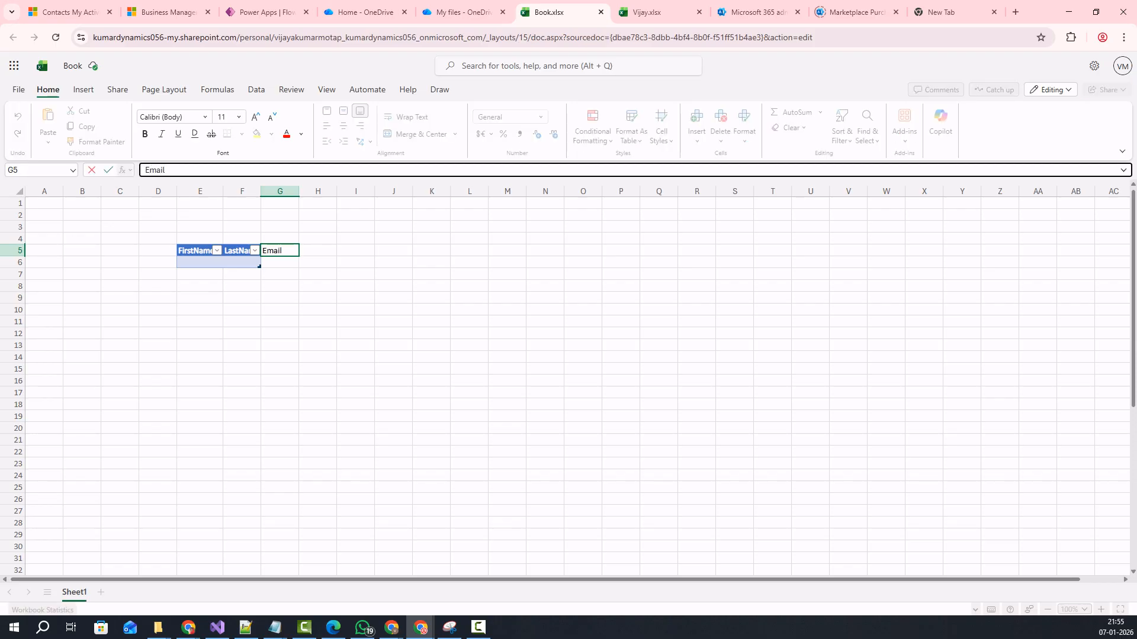
{"action": "key", "text": "Tab"}
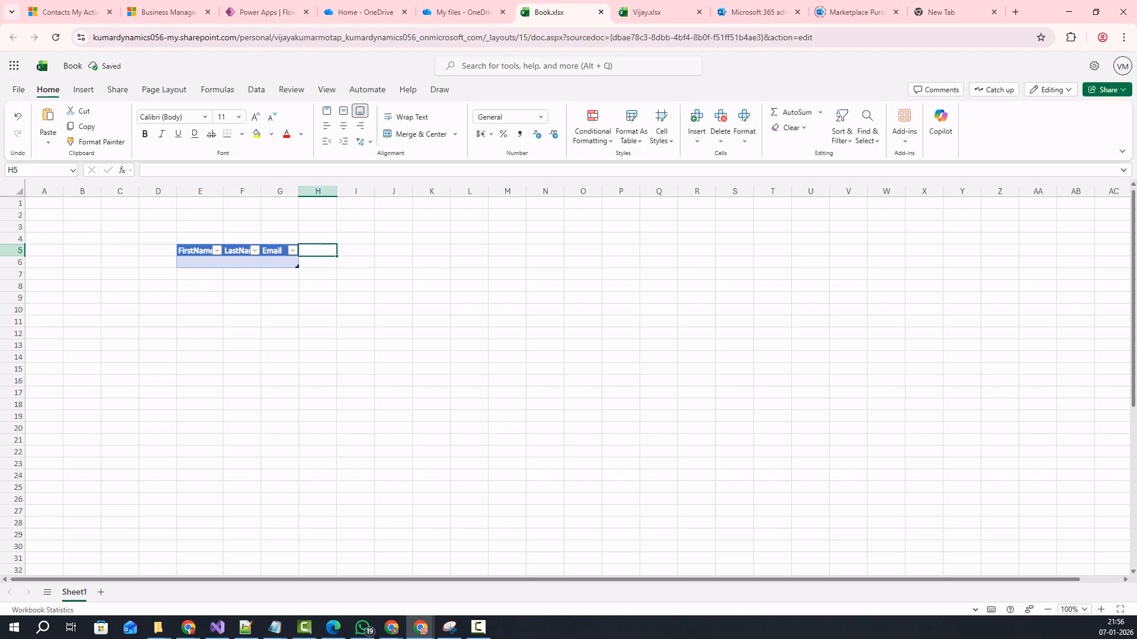
{"action": "type", "text": "Phon"}
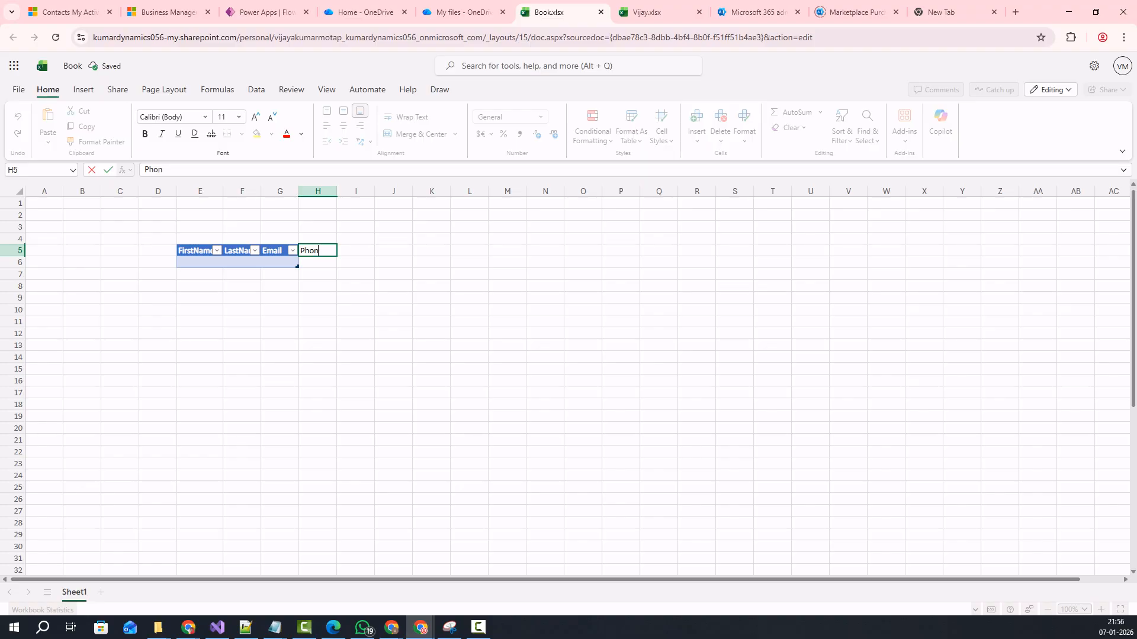
{"action": "type", "text": "eNo"}
Commit the PhoneNo header and convert the E5:H6 table to a plain range.
{"action": "left_click", "coordinate": [355, 333]}
{"action": "left_click", "coordinate": [201, 262]}
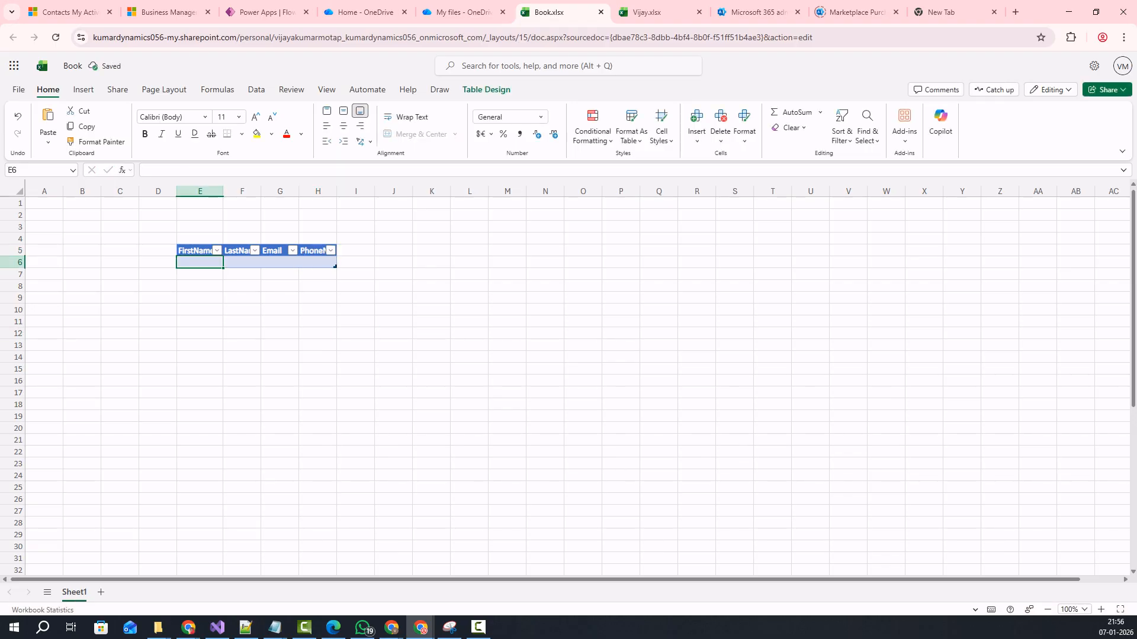
{"action": "left_click_drag", "start_coordinate": [195, 251], "coordinate": [318, 263]}
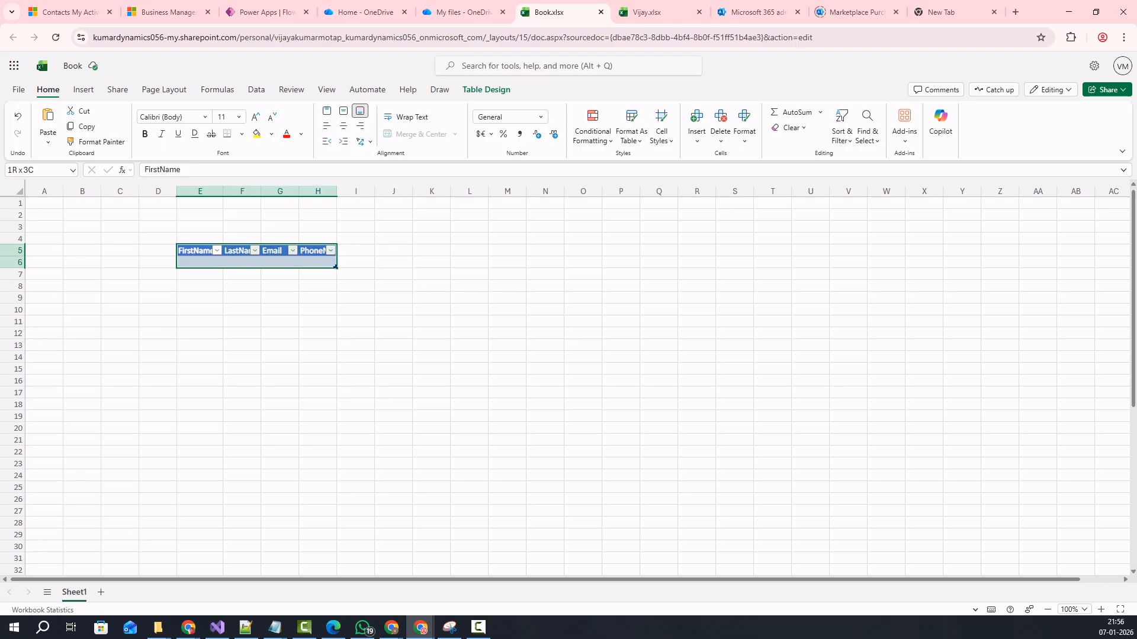
{"action": "right_click", "coordinate": [257, 258]}
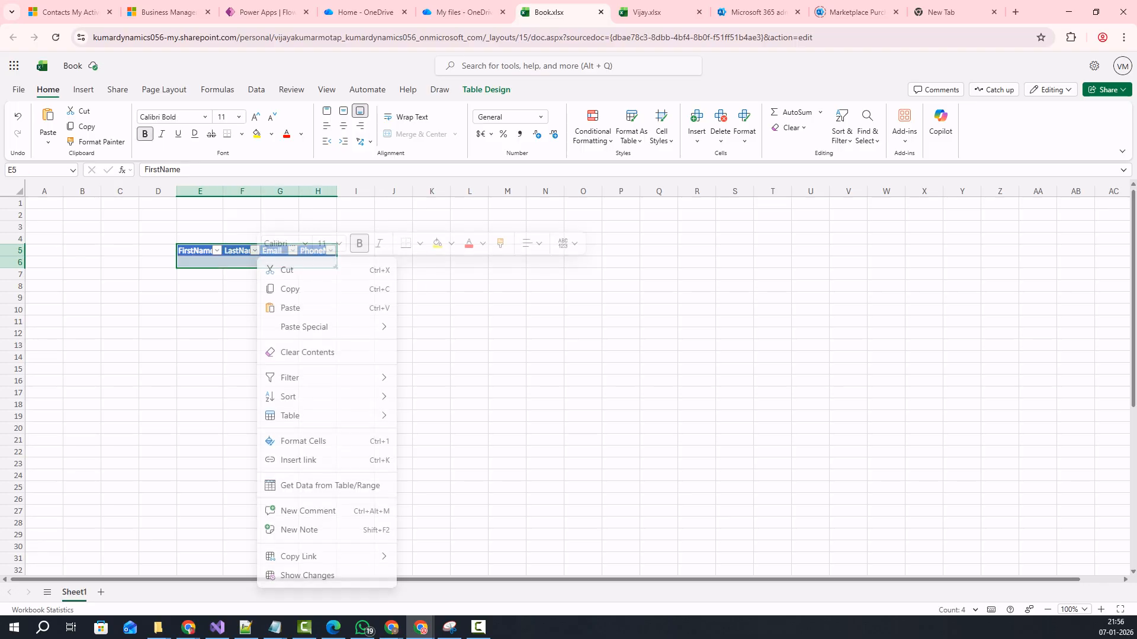
{"action": "mouse_move", "coordinate": [308, 417]}
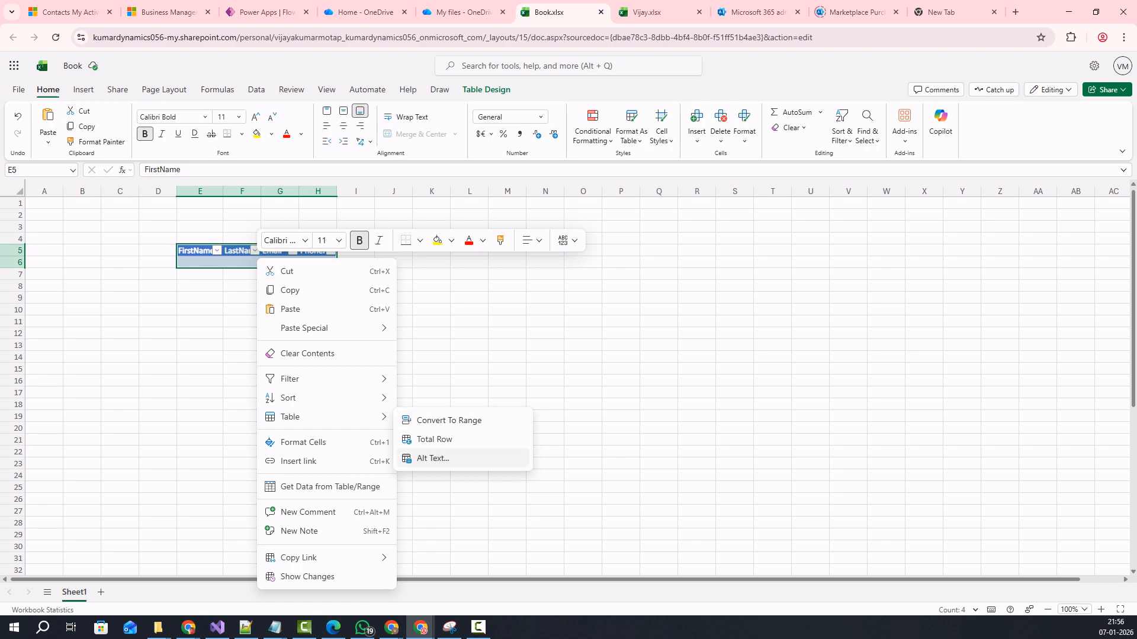
{"action": "left_click", "coordinate": [448, 421]}
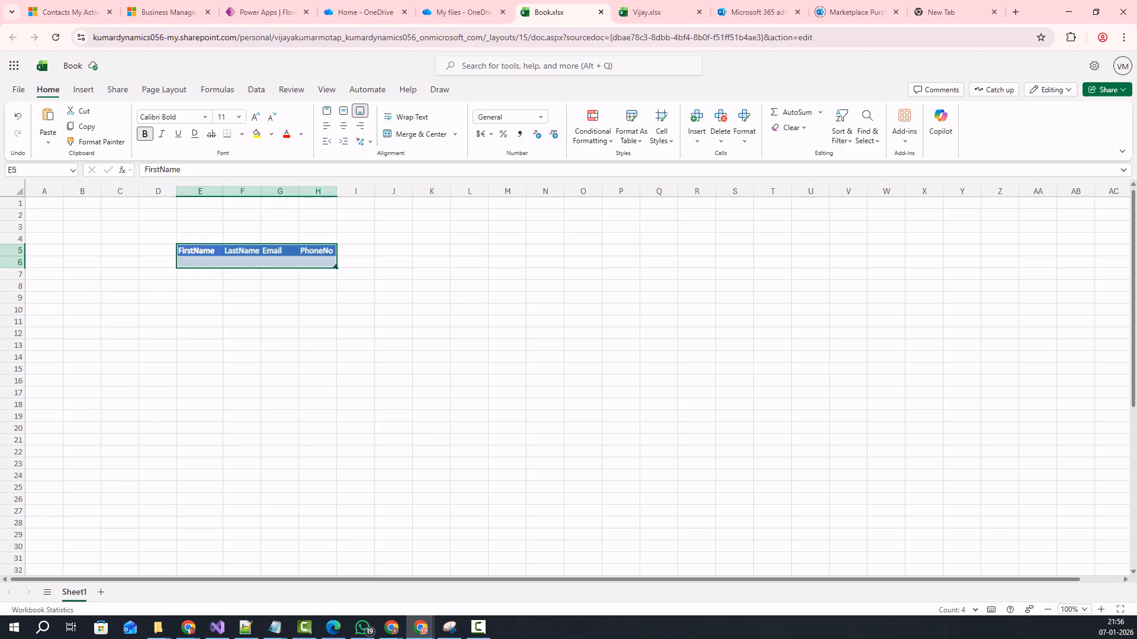
{"action": "key", "text": "Return"}
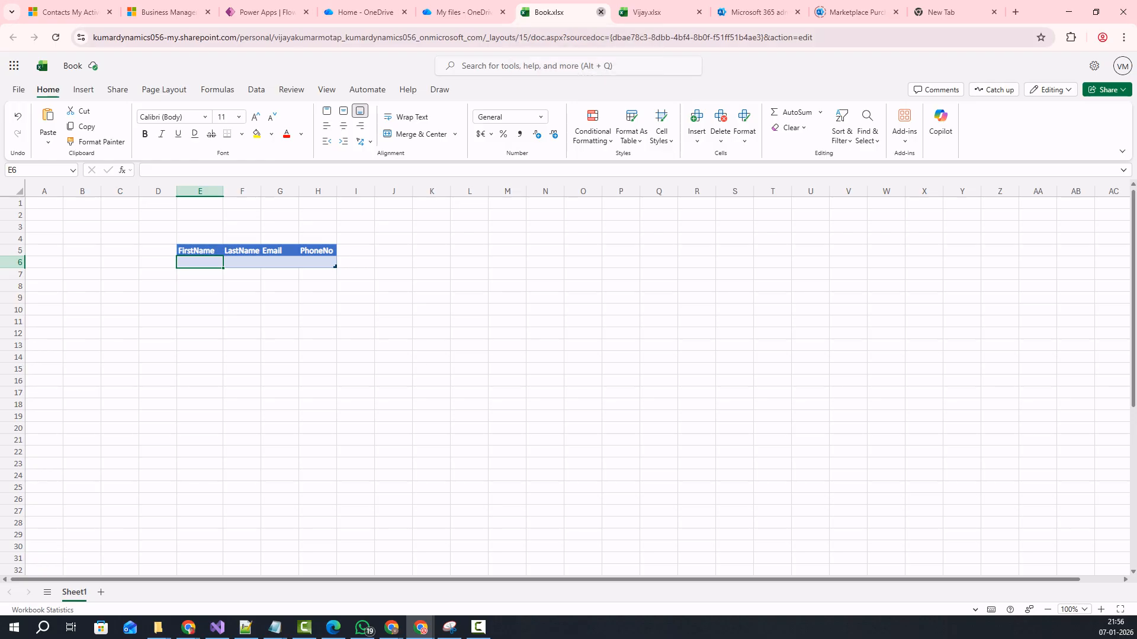
Close Book.xlsx, open Vijay.xlsx from My files and select its contact data rows.
{"action": "left_click", "coordinate": [601, 11]}
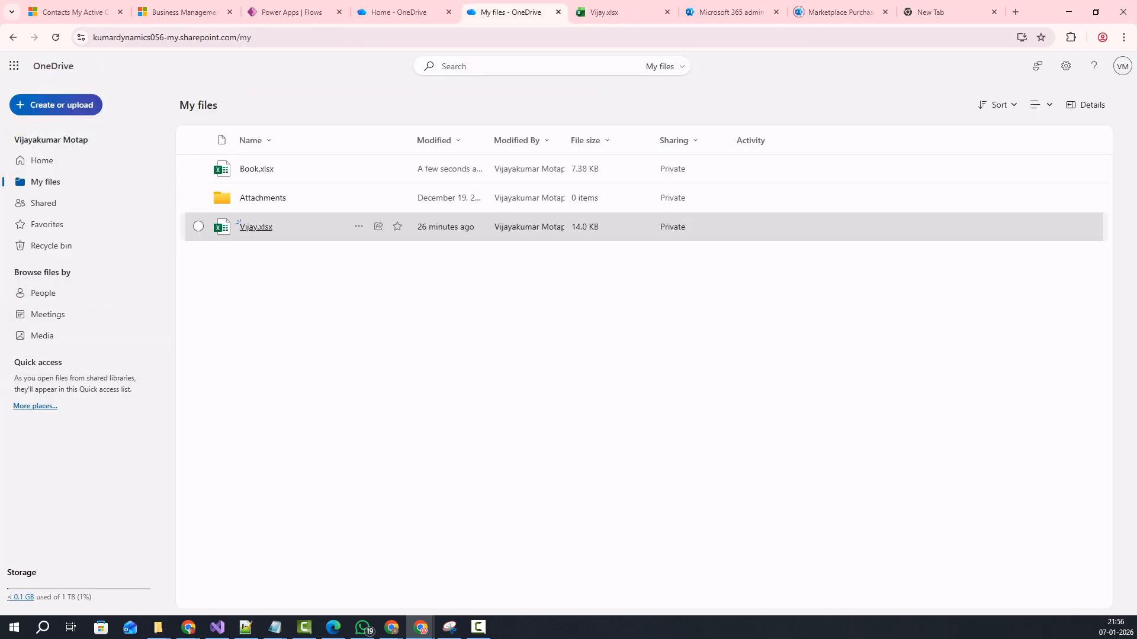
{"action": "left_click", "coordinate": [240, 225]}
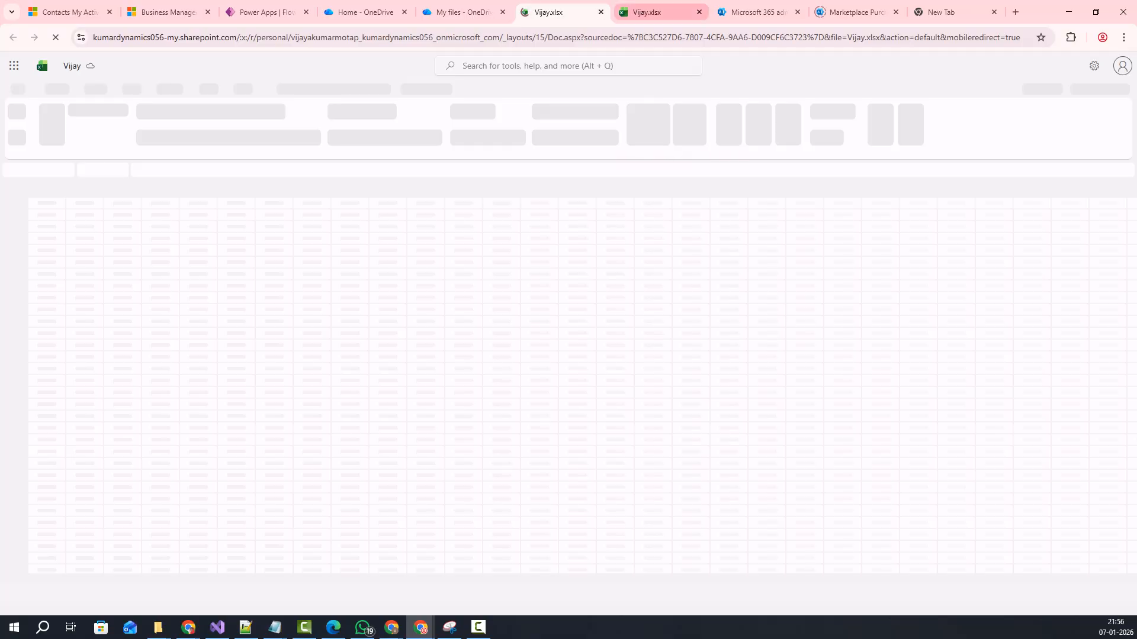
{"action": "left_click", "coordinate": [600, 11]}
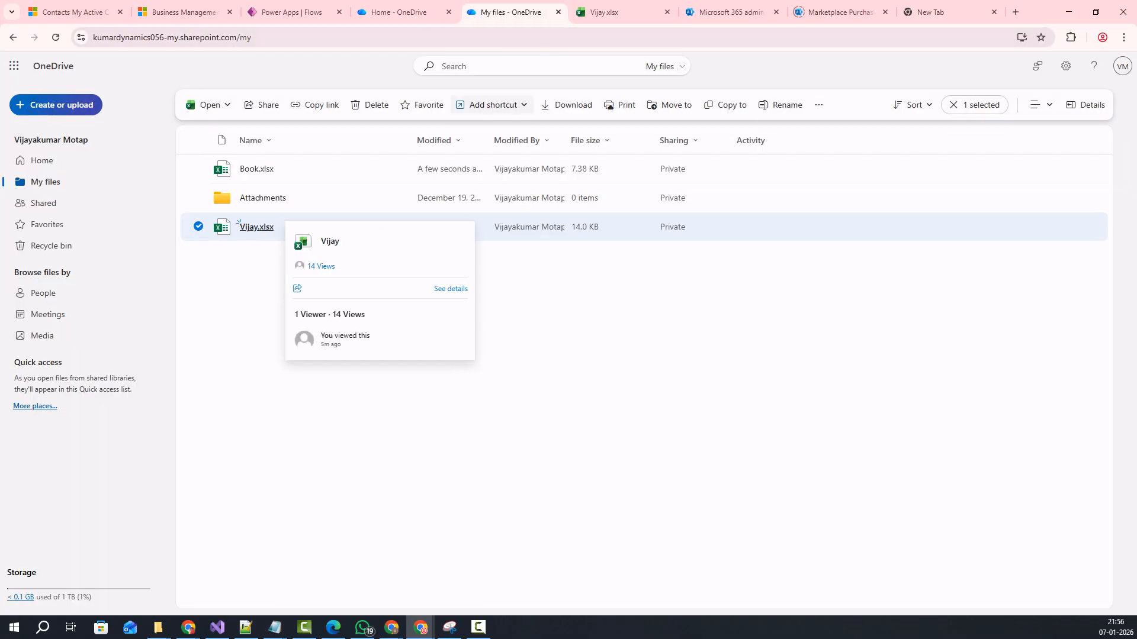
{"action": "left_click", "coordinate": [256, 226]}
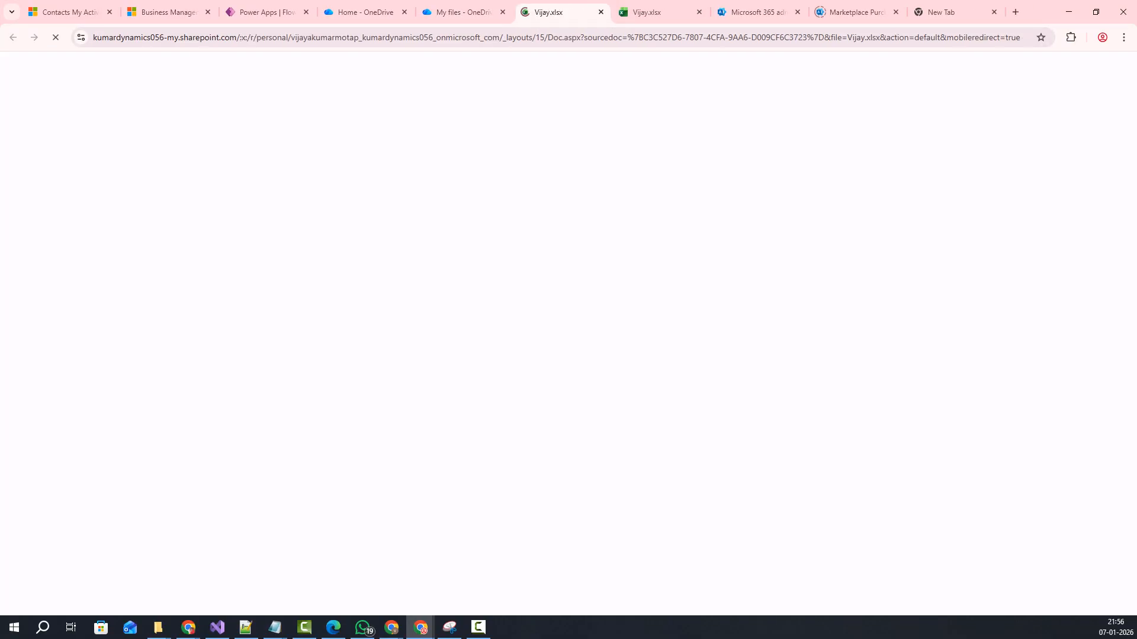
{"action": "left_click", "coordinate": [657, 12]}
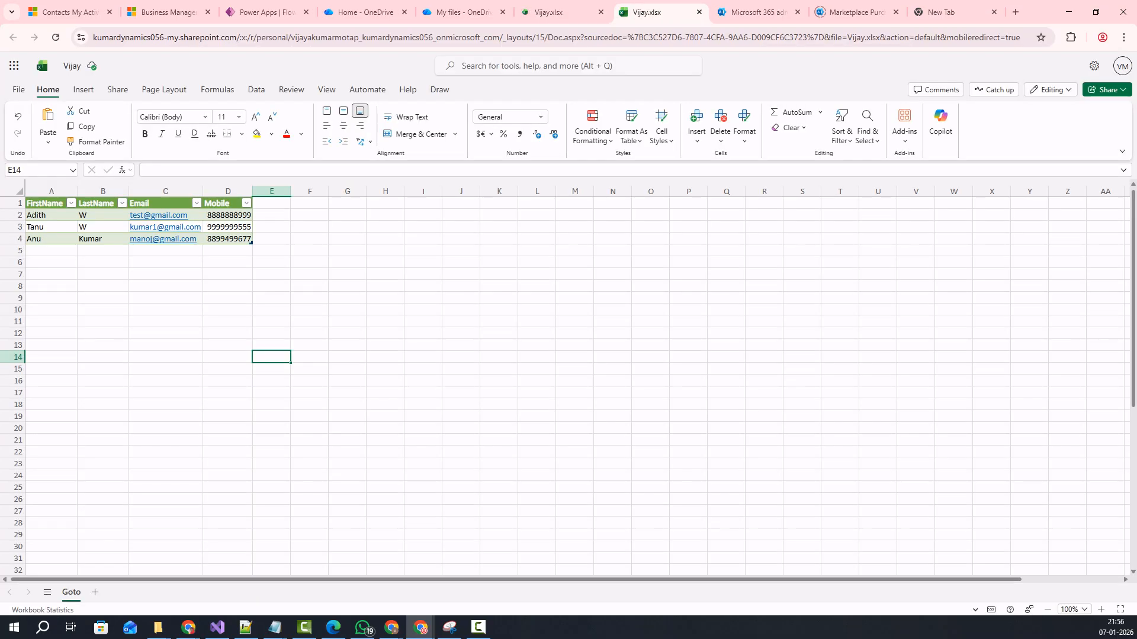
{"action": "left_click_drag", "start_coordinate": [51, 216], "coordinate": [228, 251]}
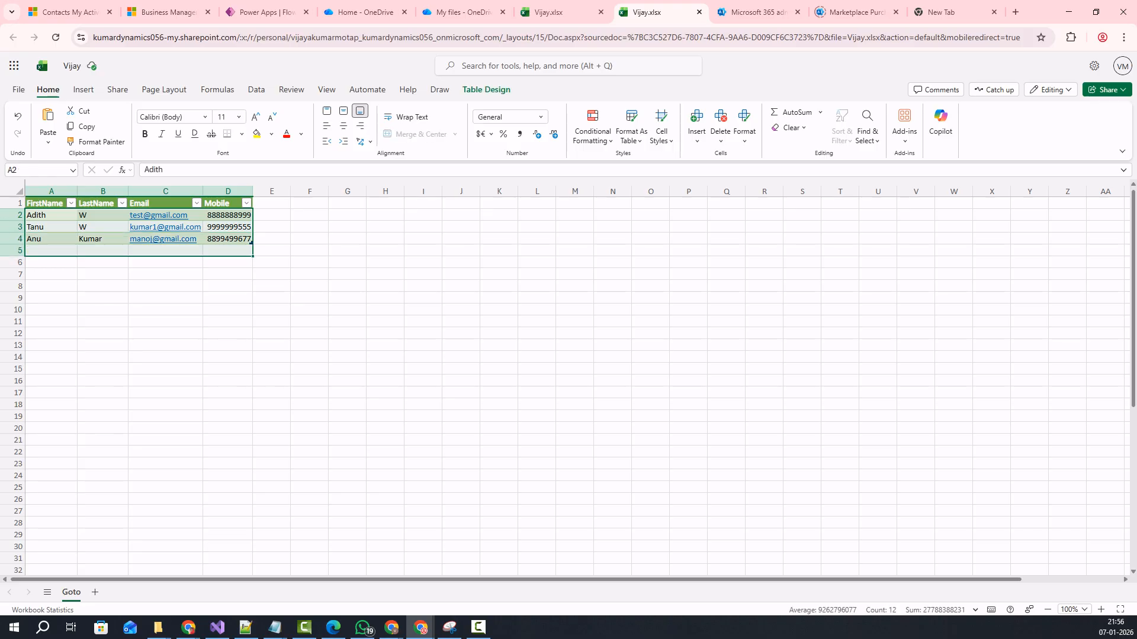
Close both Vijay.xlsx workbook tabs to reveal the Microsoft 365 admin center.
{"action": "left_click", "coordinate": [557, 12]}
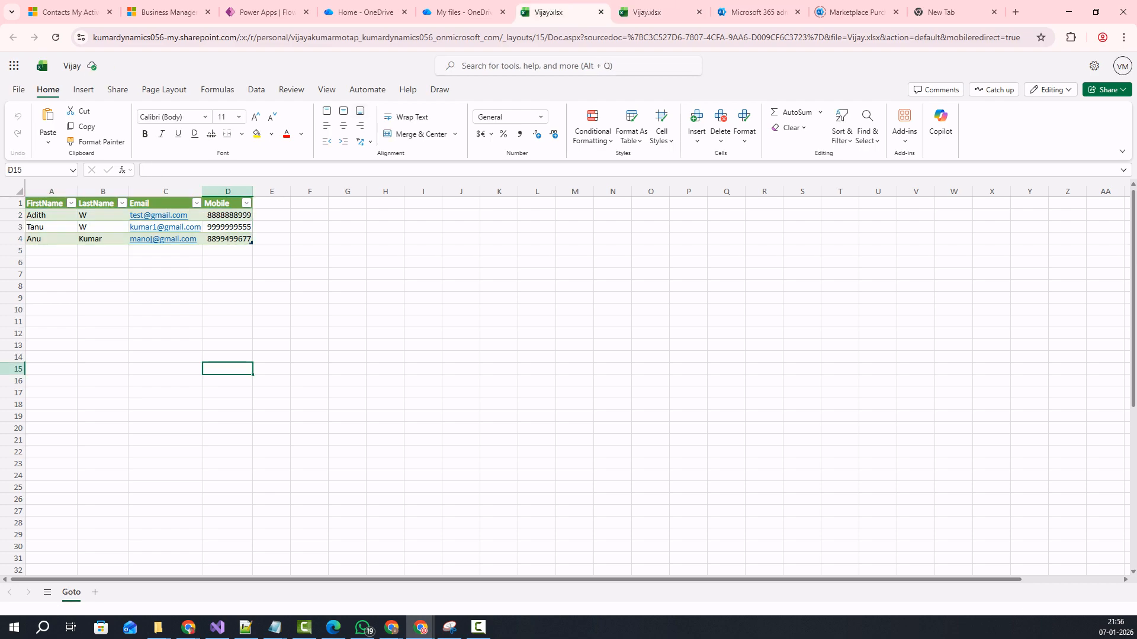
{"action": "left_click", "coordinate": [600, 12]}
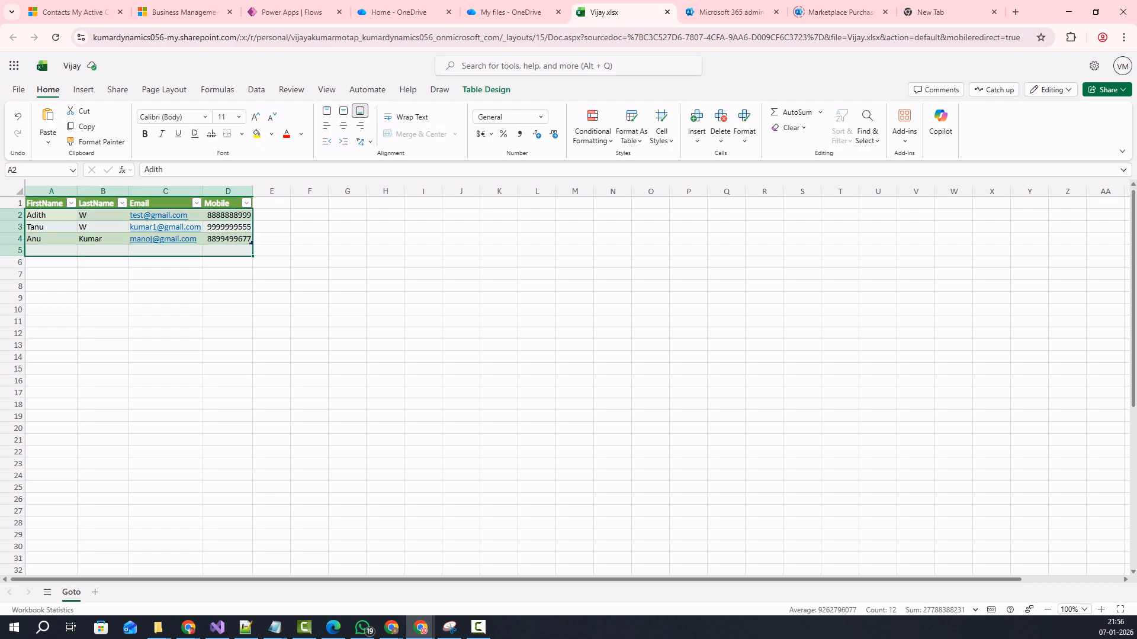
{"action": "left_click", "coordinate": [667, 12]}
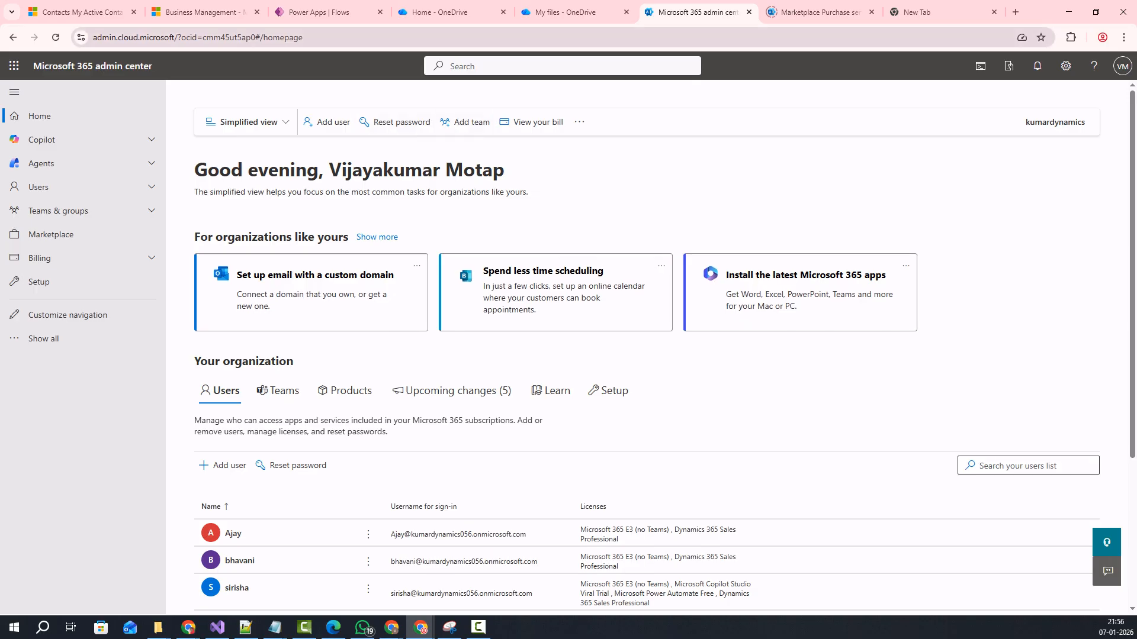
Return to the Power Apps Flows tab showing the DataImport flow editor.
{"action": "left_click", "coordinate": [322, 12]}
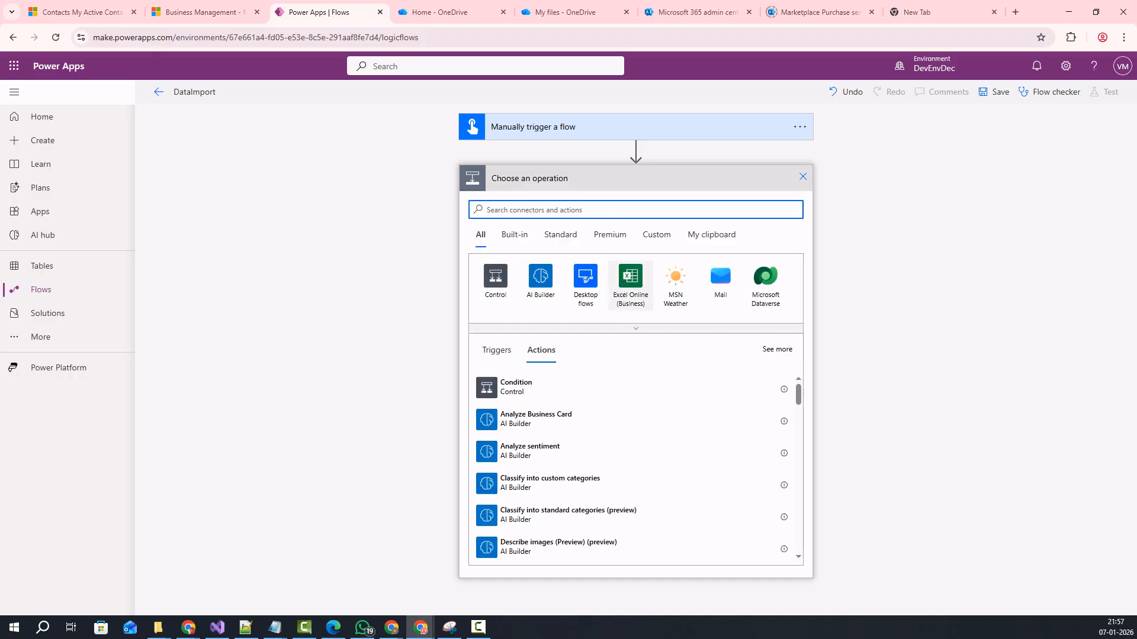
Add the Excel Online (Business) 'List rows present in a table' action below the manual trigger.
{"action": "left_click", "coordinate": [631, 283]}
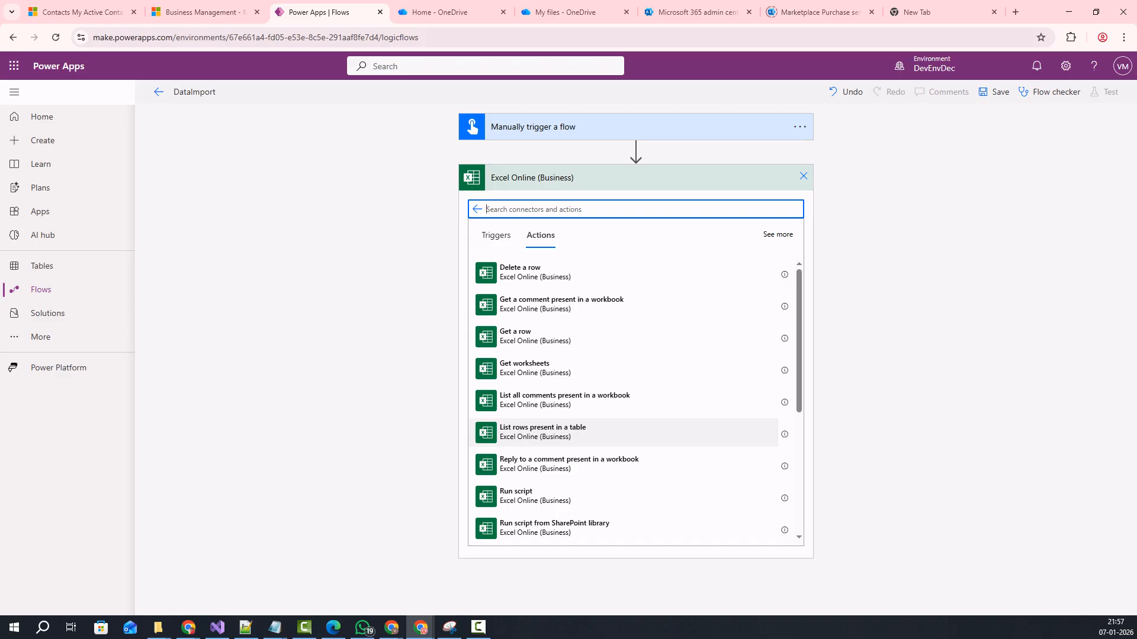
{"action": "left_click", "coordinate": [542, 432]}
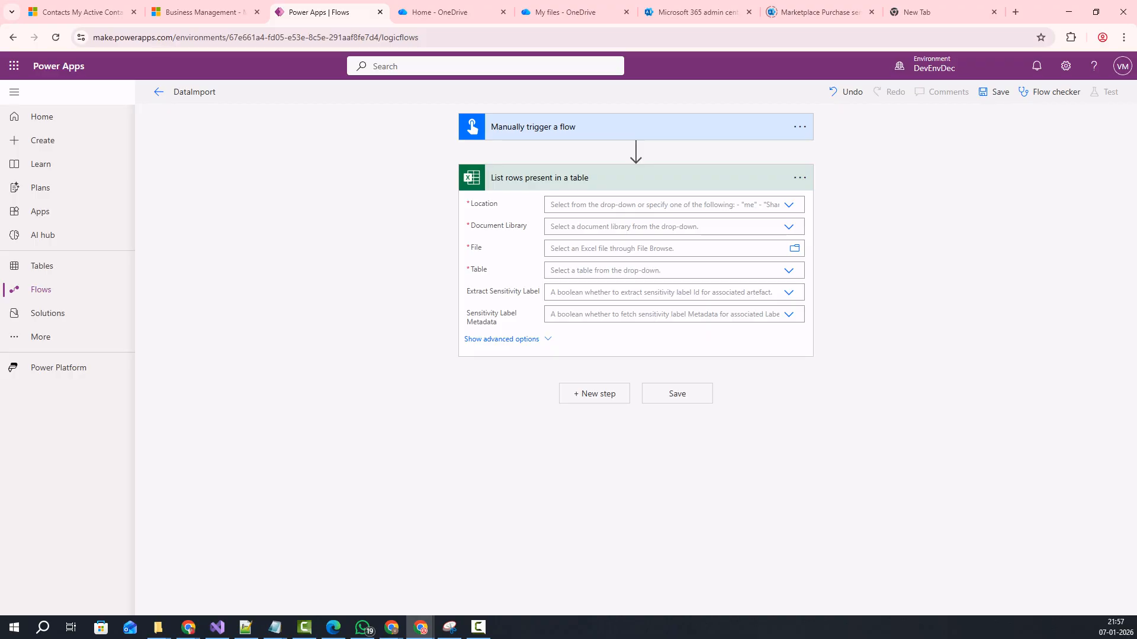
Point List rows at OneDrive for Business, document library OneDrive, file /Vijay.xlsx.
{"action": "left_click", "coordinate": [789, 205]}
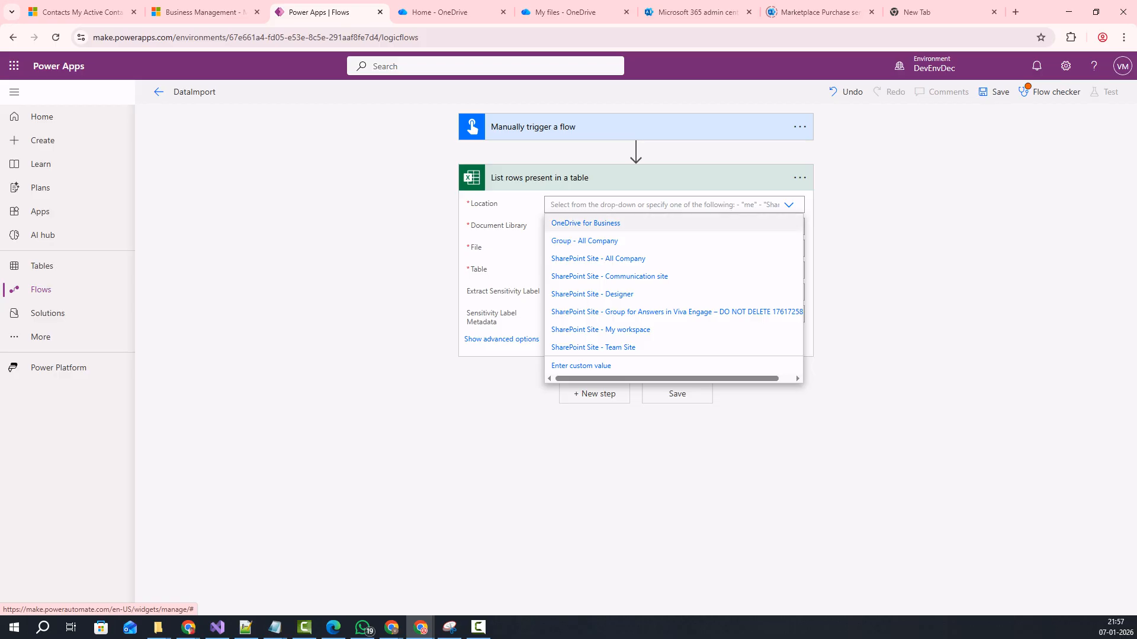
{"action": "key", "text": "Return"}
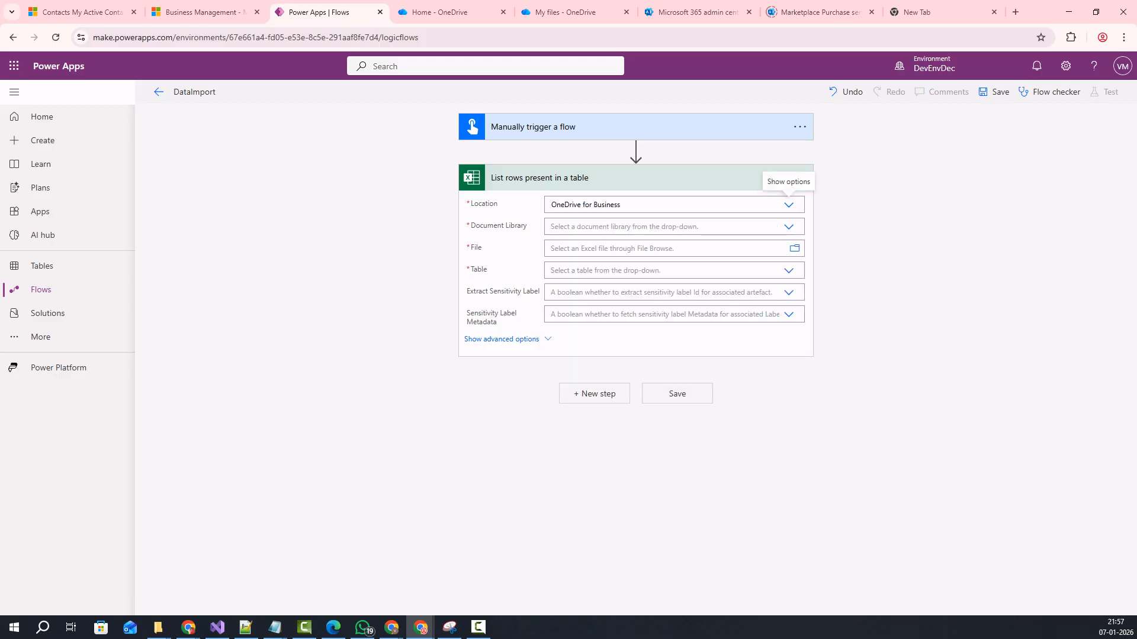
{"action": "left_click", "coordinate": [788, 227]}
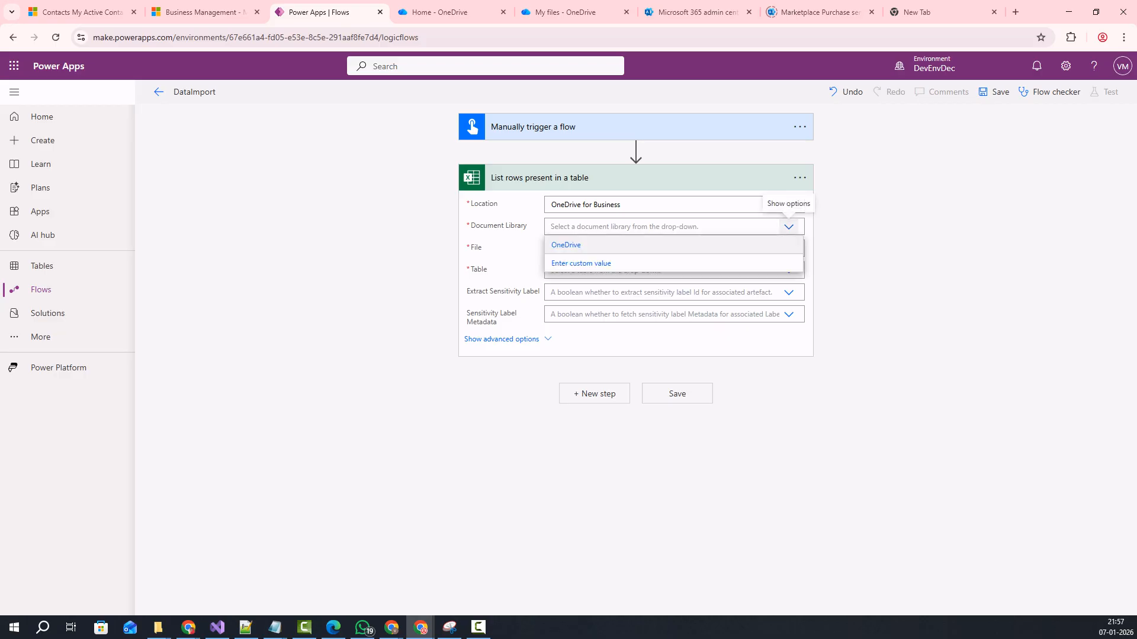
{"action": "left_click", "coordinate": [566, 245]}
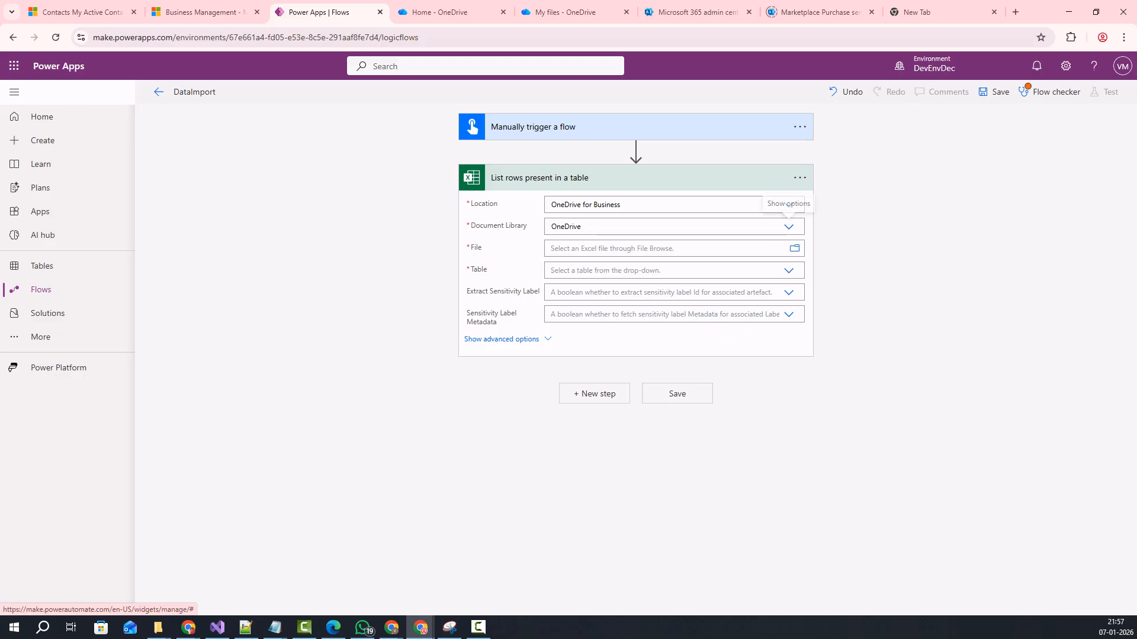
{"action": "left_click", "coordinate": [560, 249]}
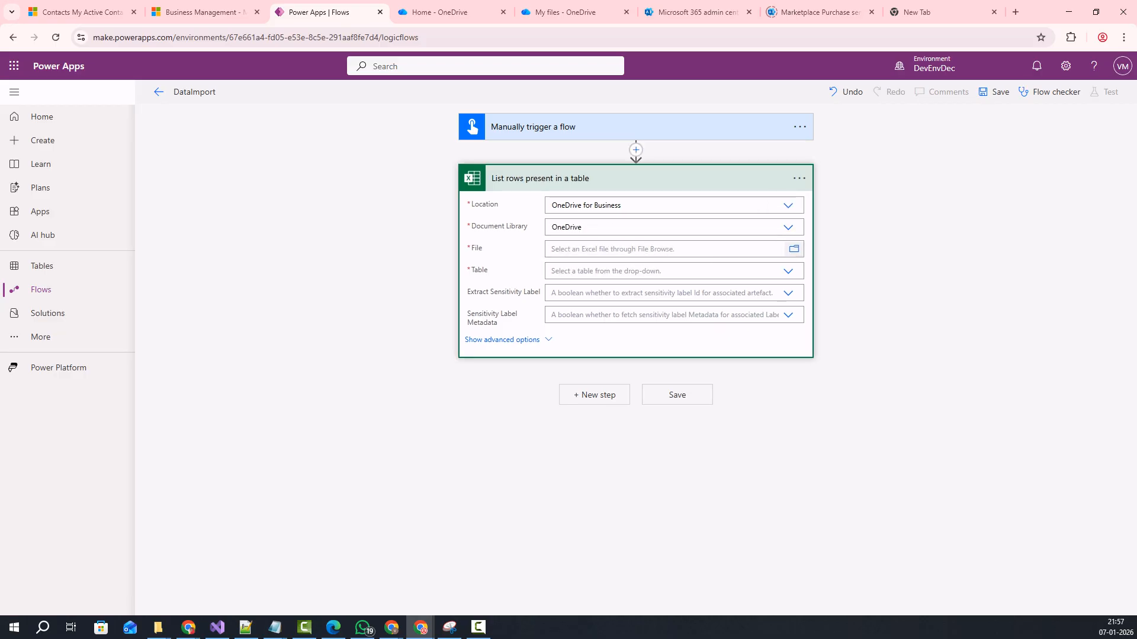
{"action": "left_click", "coordinate": [794, 248]}
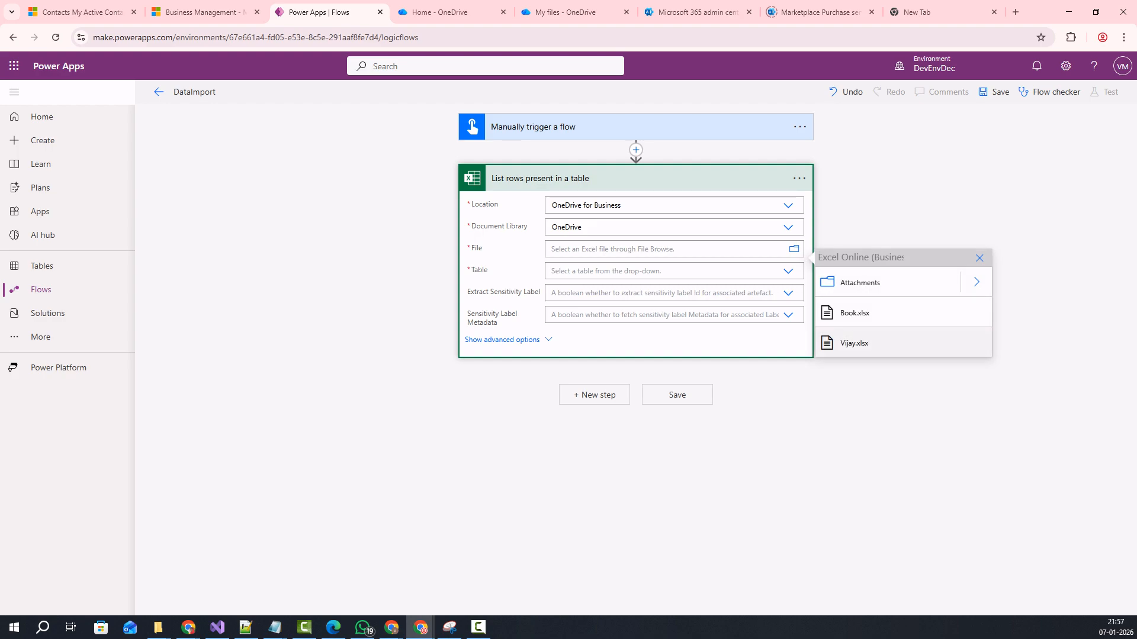
{"action": "left_click", "coordinate": [855, 343]}
Choose the Goto table and save the DataImport flow.
{"action": "left_click", "coordinate": [652, 271]}
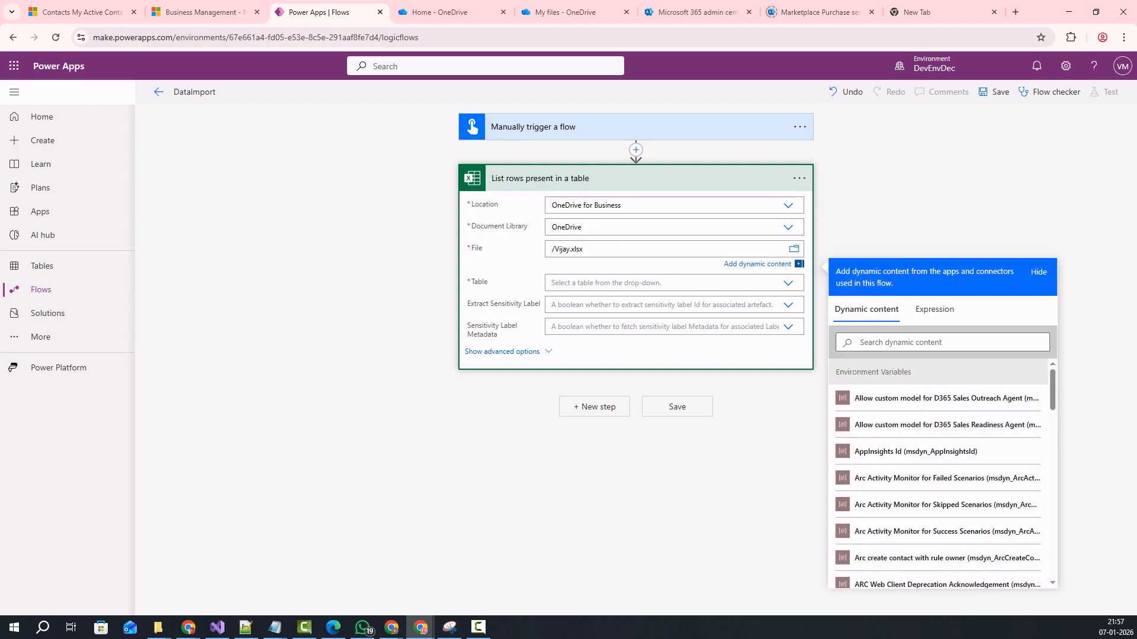
{"action": "left_click", "coordinate": [788, 283]}
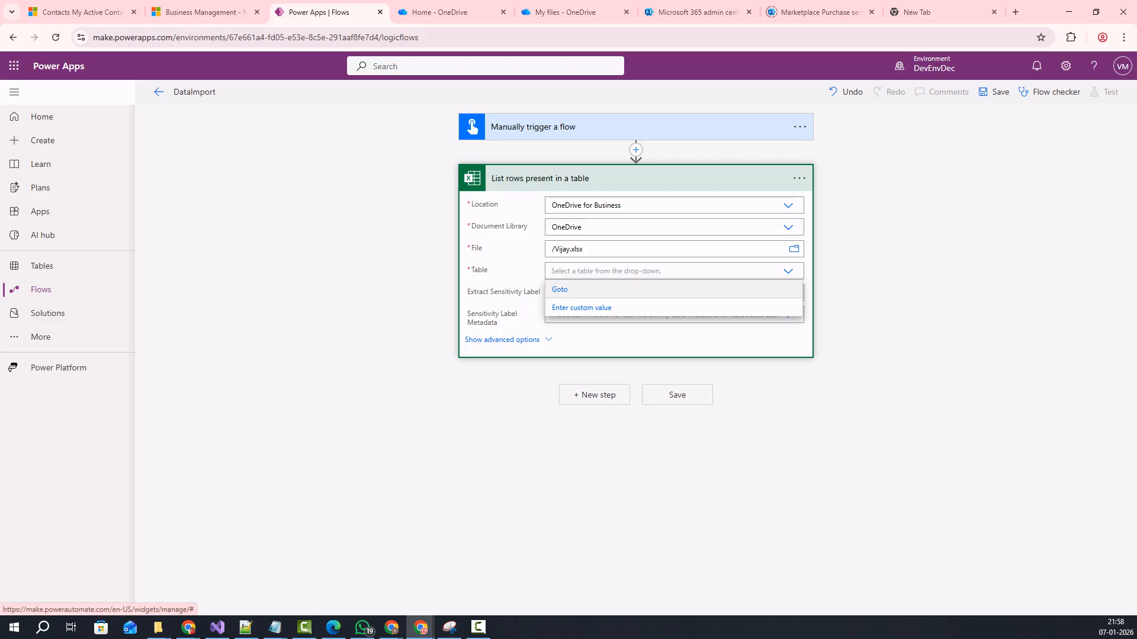
{"action": "left_click", "coordinate": [788, 271]}
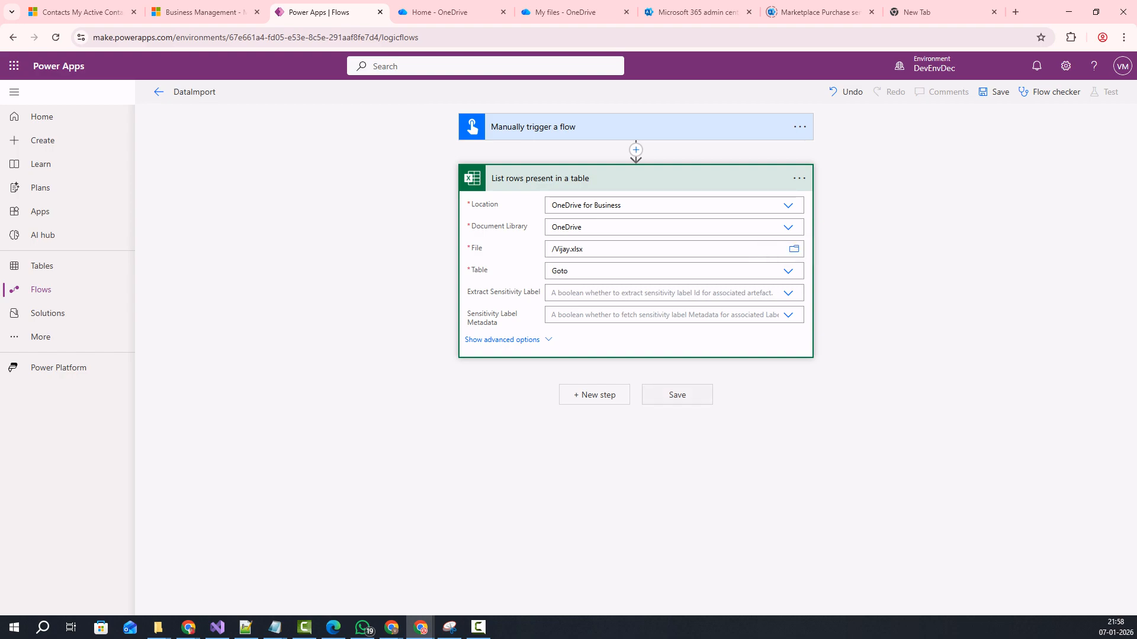
{"action": "key", "text": "ctrl+s"}
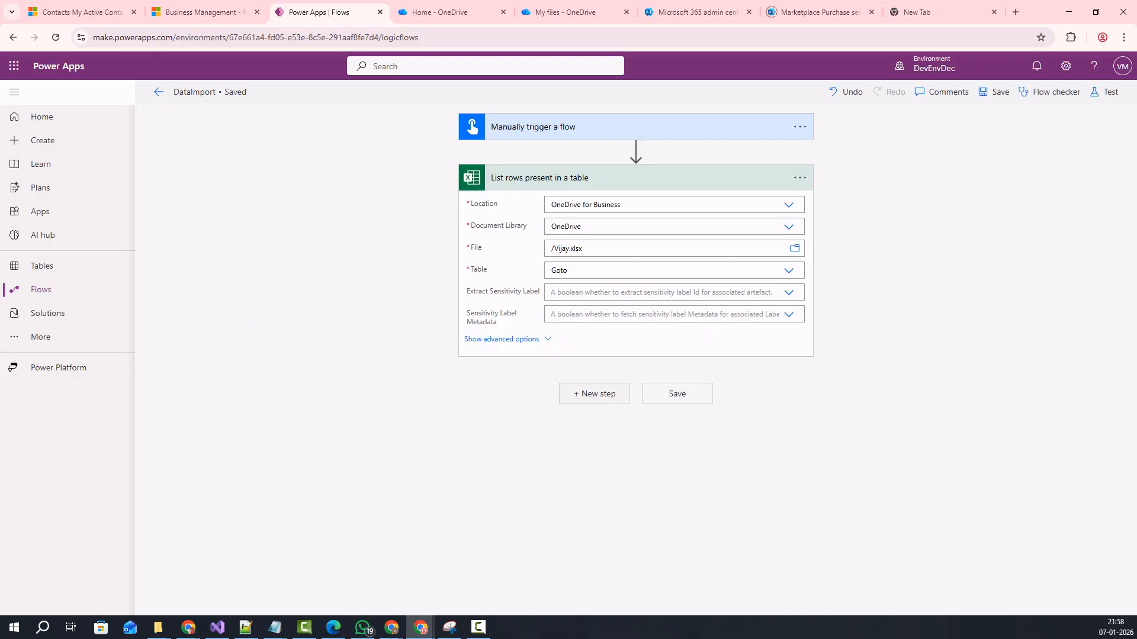
{"action": "left_click", "coordinate": [594, 393]}
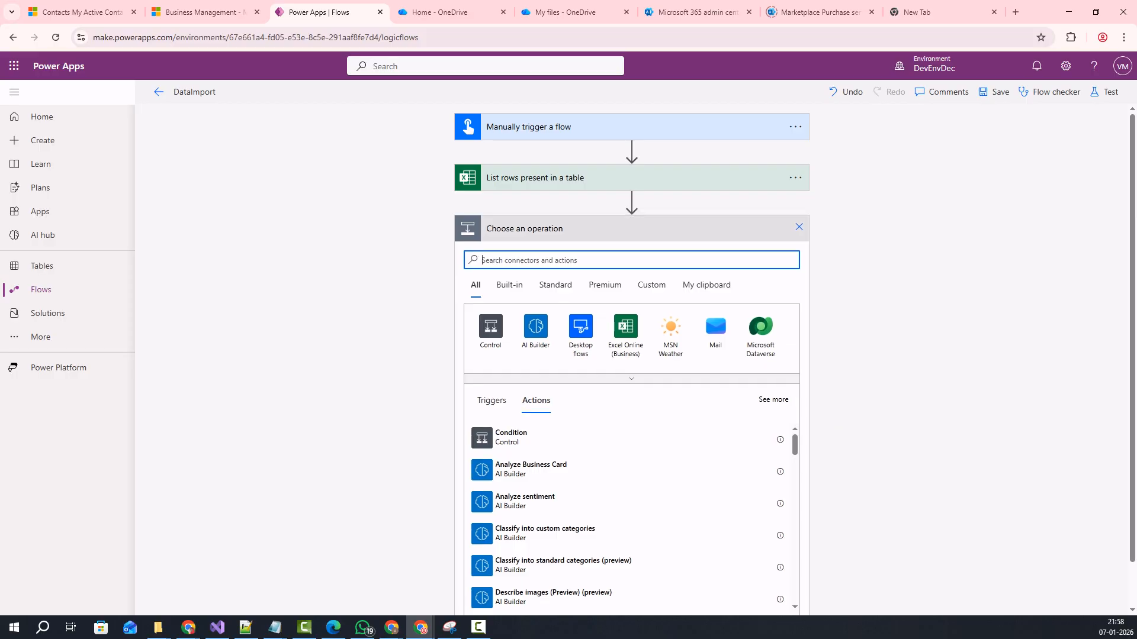
Add an Apply to each loop whose input is the 'value' output of List rows.
{"action": "type", "text": "apply to "}
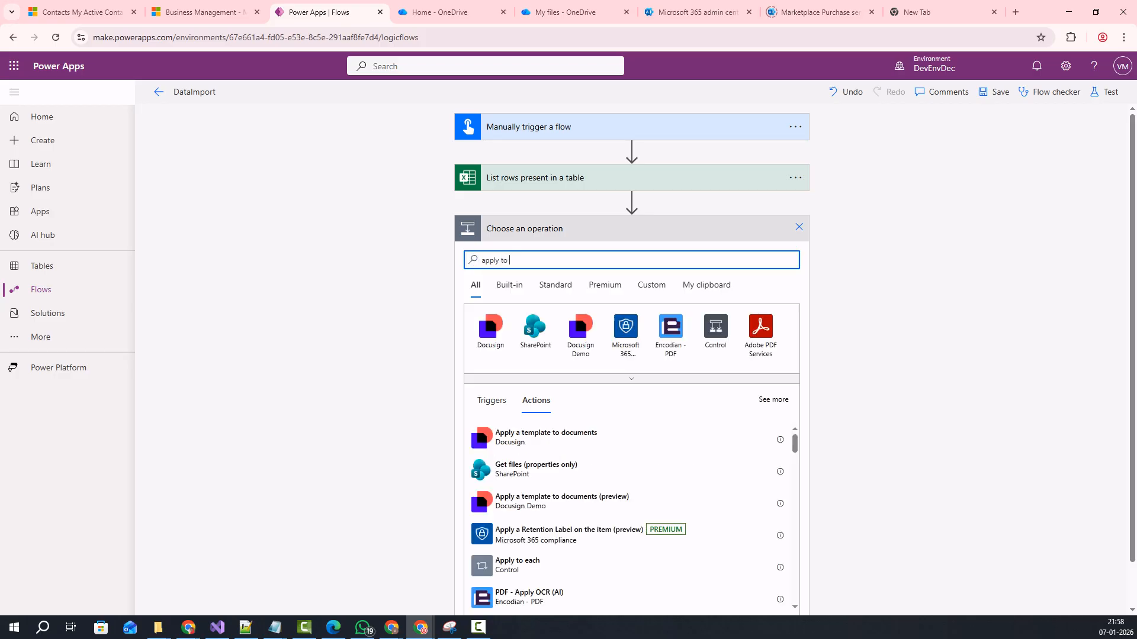
{"action": "type", "text": "each"}
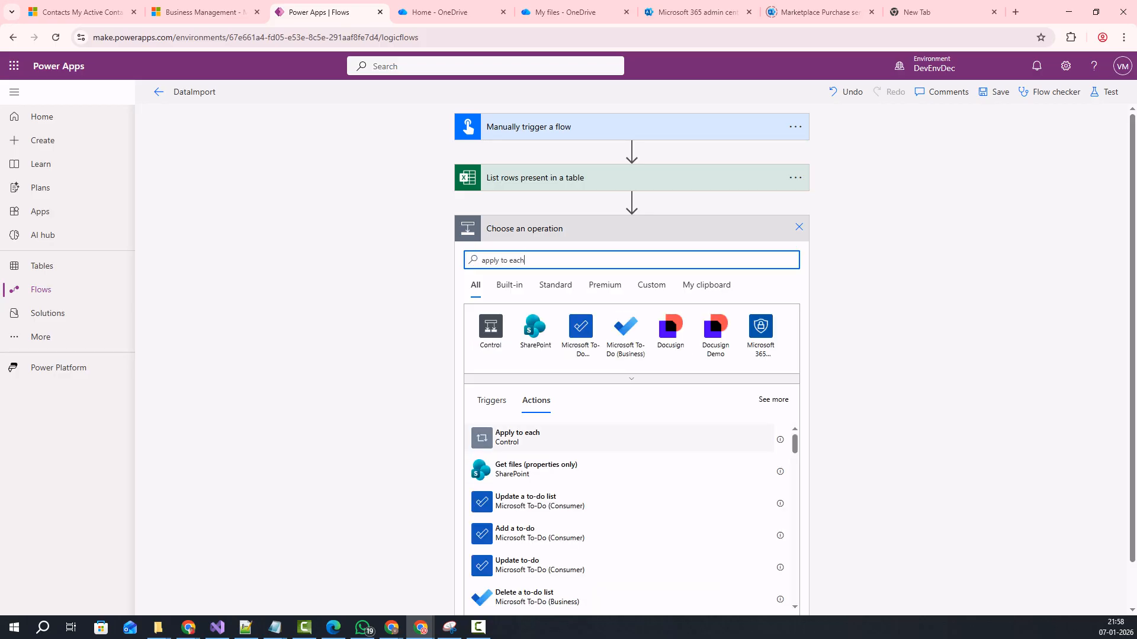
{"action": "left_click", "coordinate": [517, 438]}
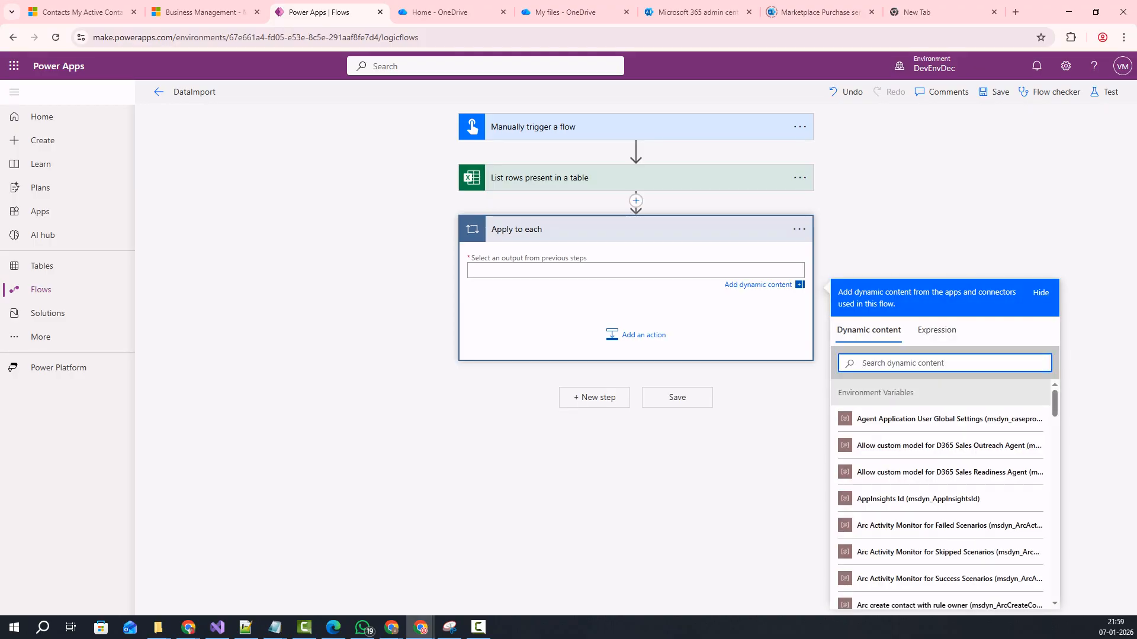
{"action": "type", "text": "val"}
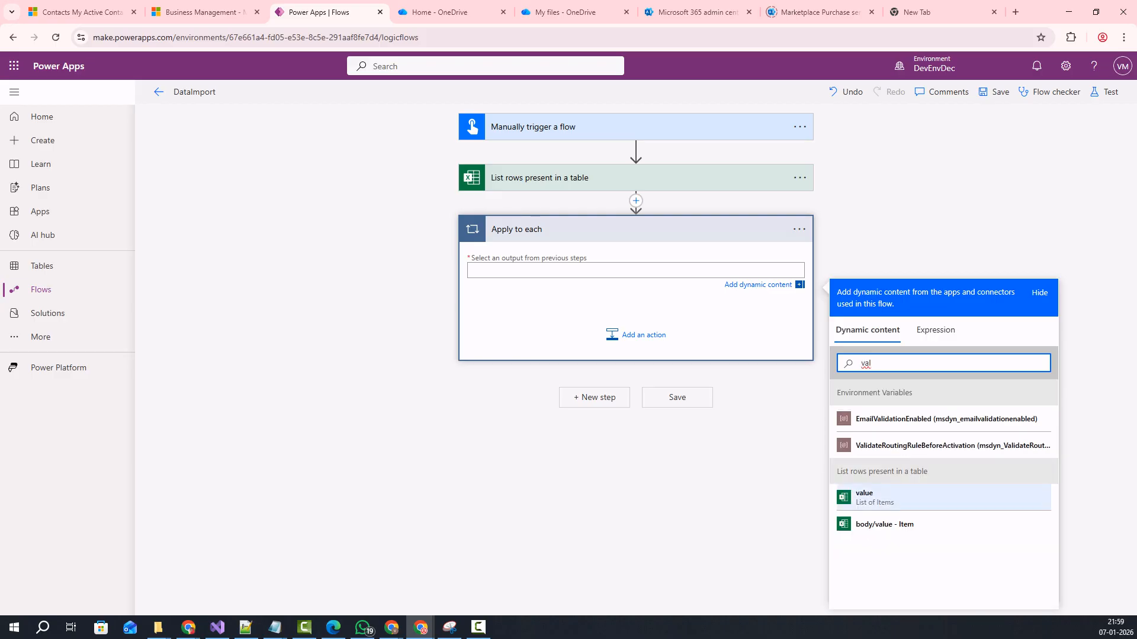
{"action": "left_click", "coordinate": [888, 497]}
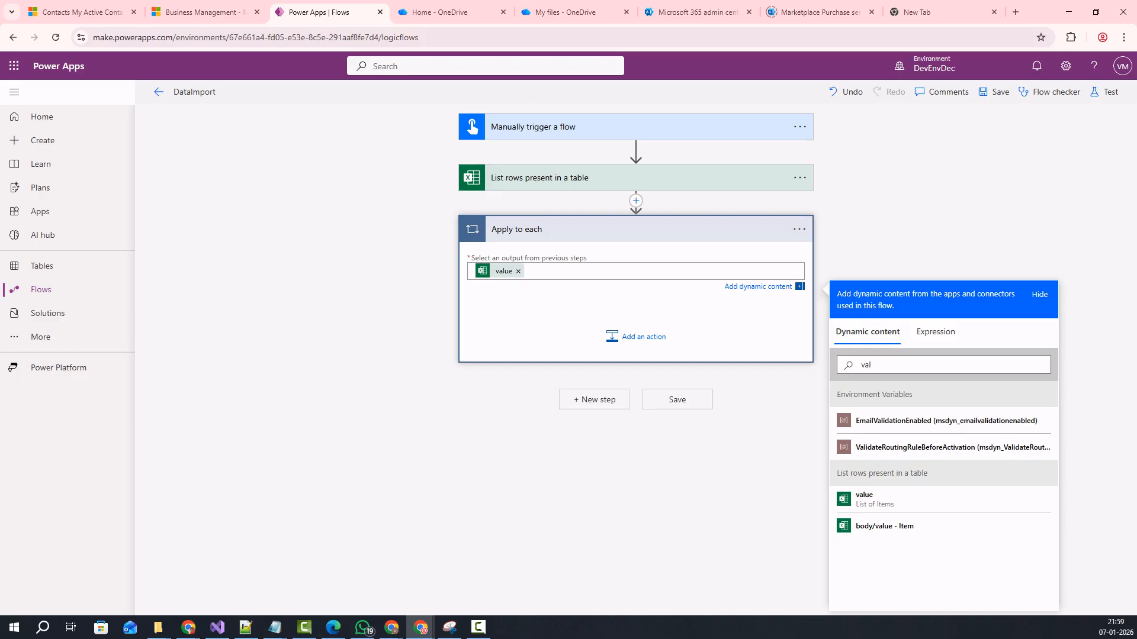
{"action": "left_click", "coordinate": [947, 365]}
{"action": "key", "text": "ctrl+a"}
{"action": "key", "text": "BackSpace"}
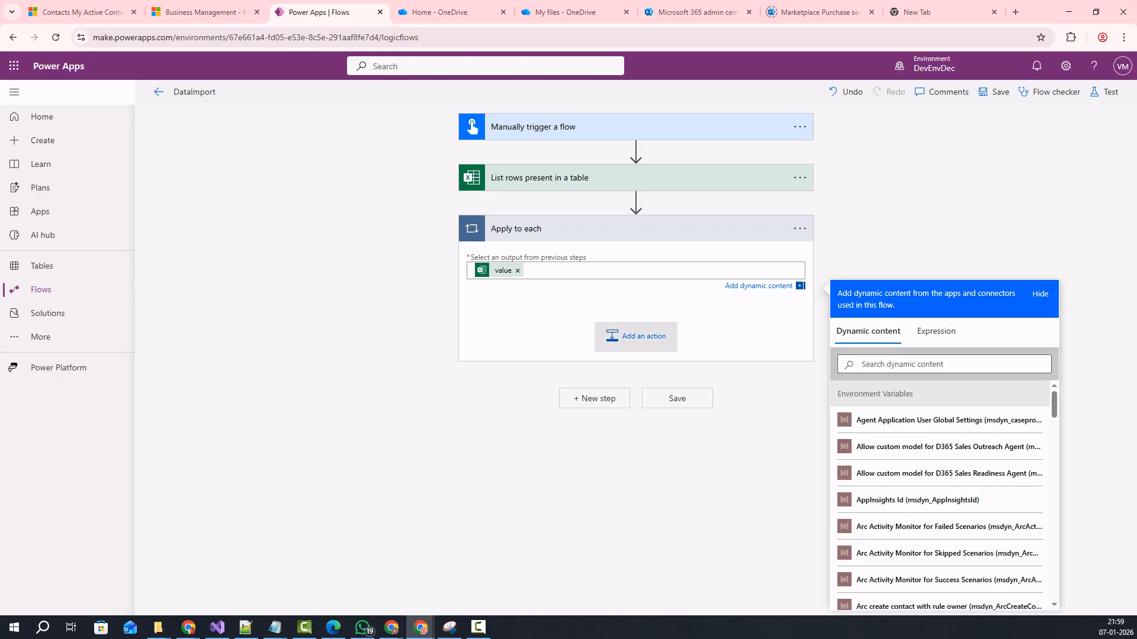
Add a Scope action inside Apply to each and rename it 'Try-Create Contact'.
{"action": "left_click", "coordinate": [635, 337]}
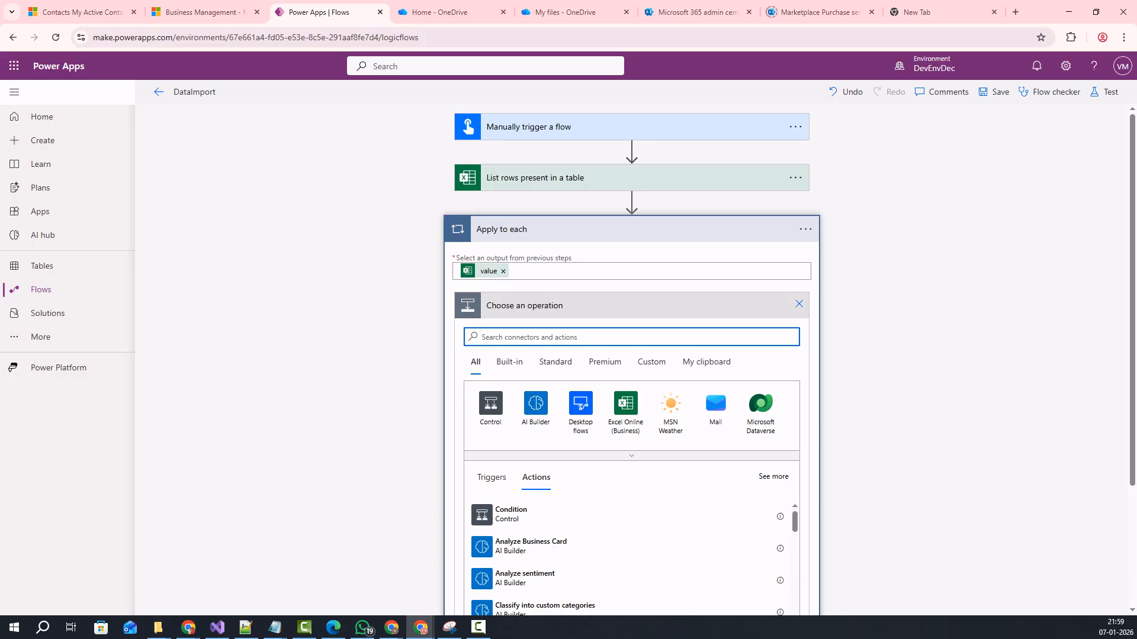
{"action": "type", "text": "s"}
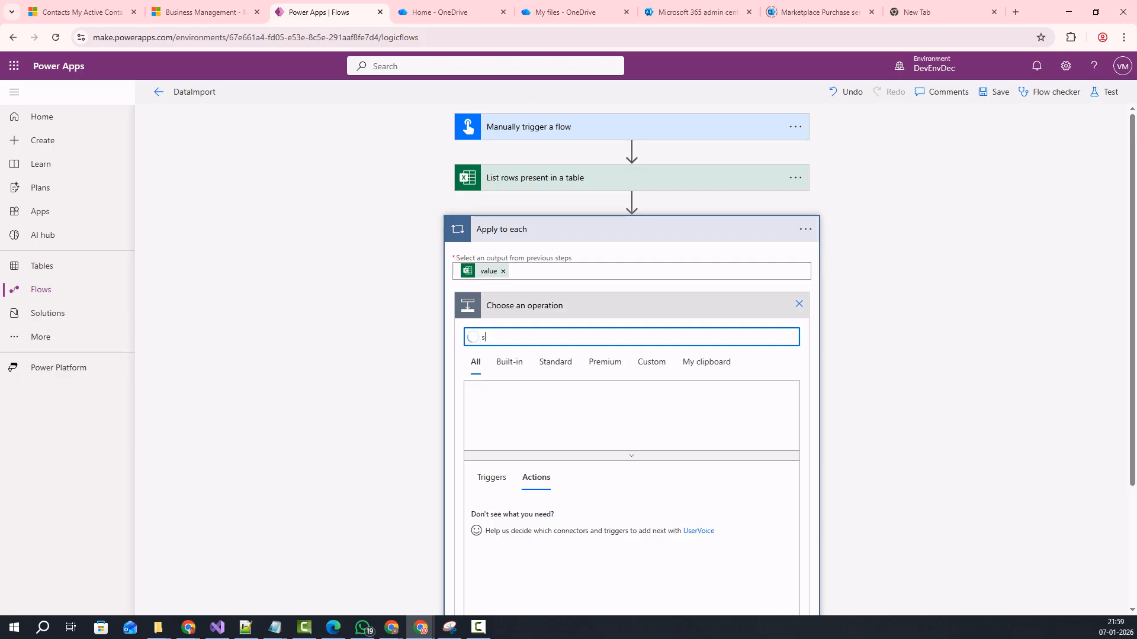
{"action": "type", "text": "cope"}
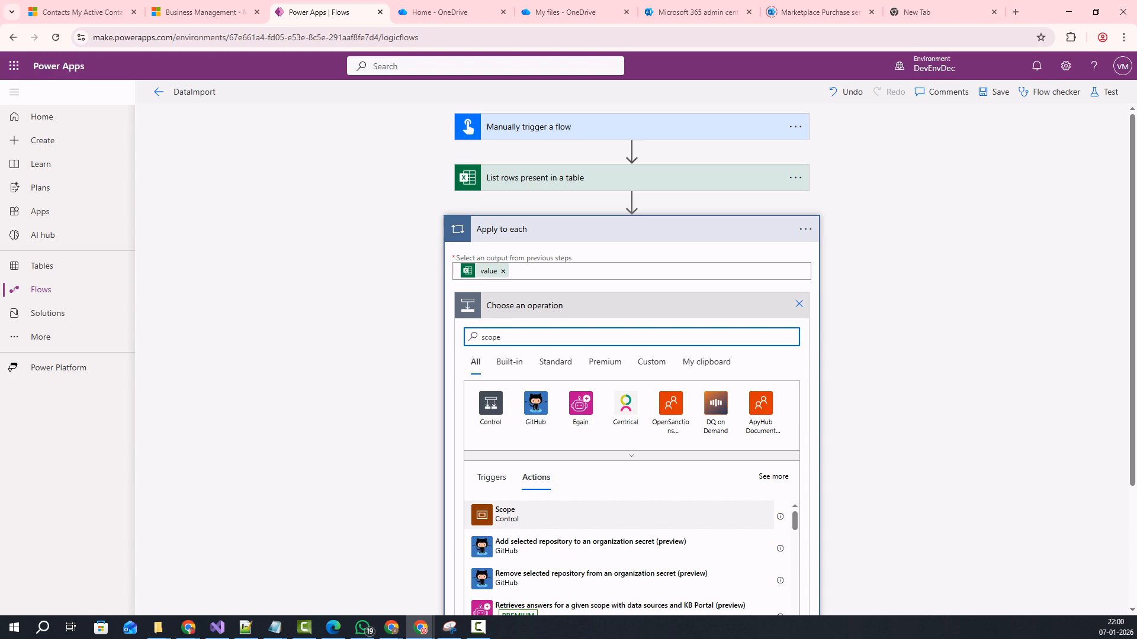
{"action": "left_click", "coordinate": [505, 514]}
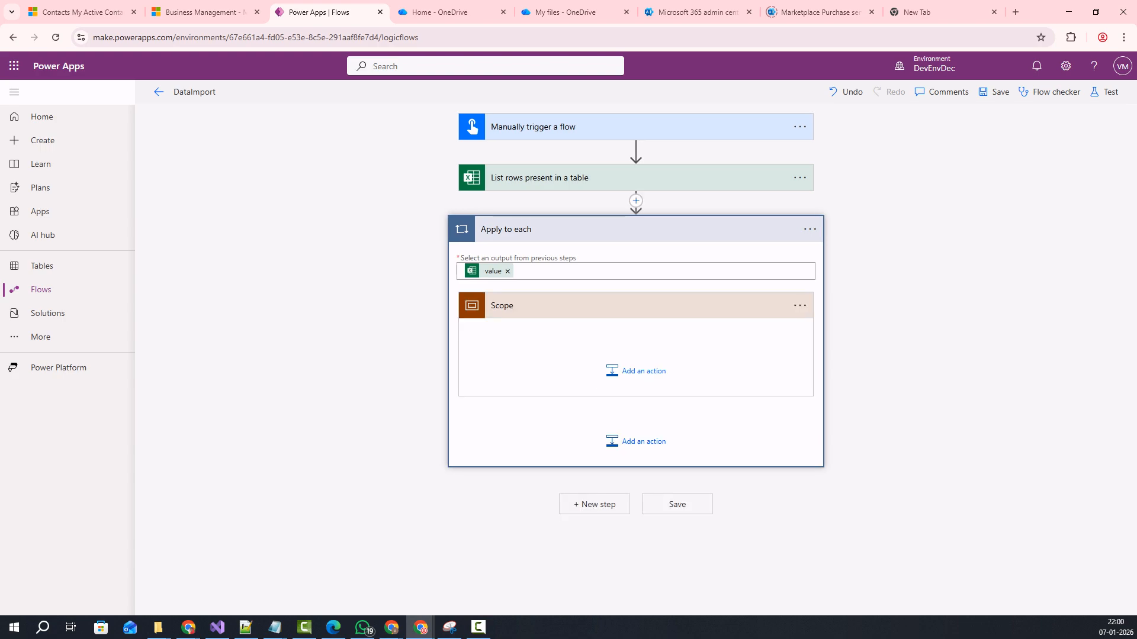
{"action": "left_click", "coordinate": [800, 306]}
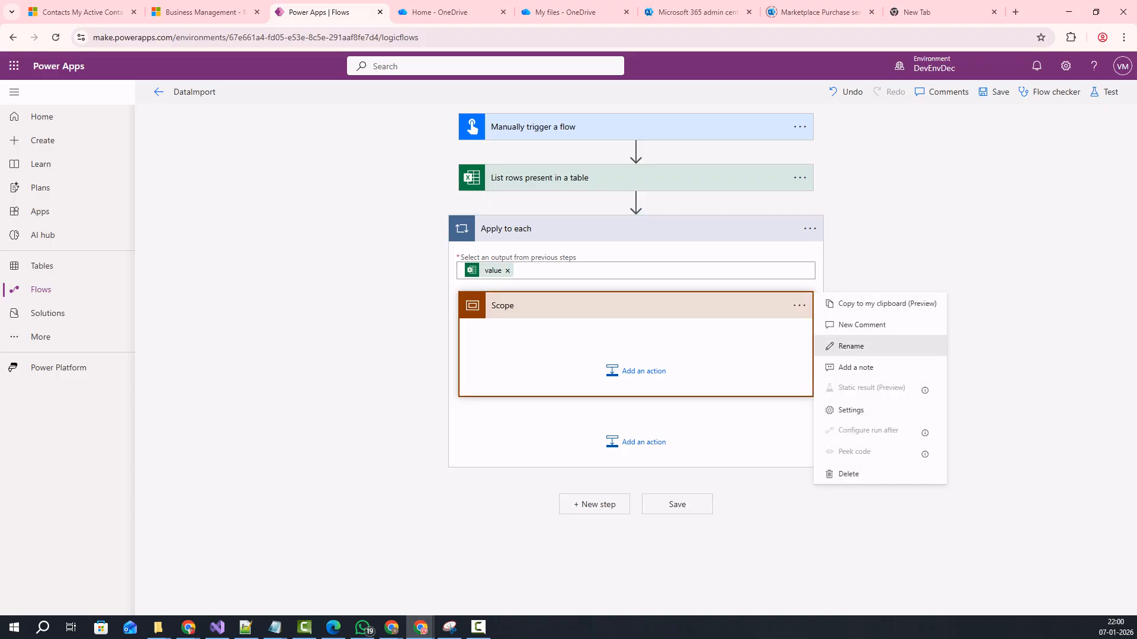
{"action": "left_click", "coordinate": [851, 346]}
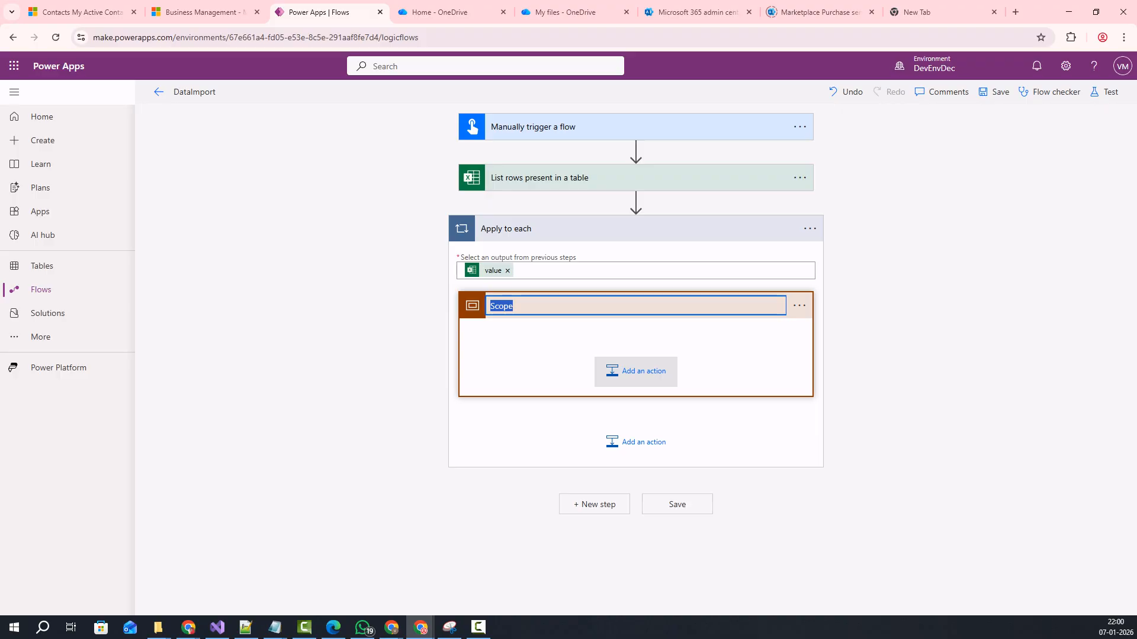
{"action": "type", "text": "Try"}
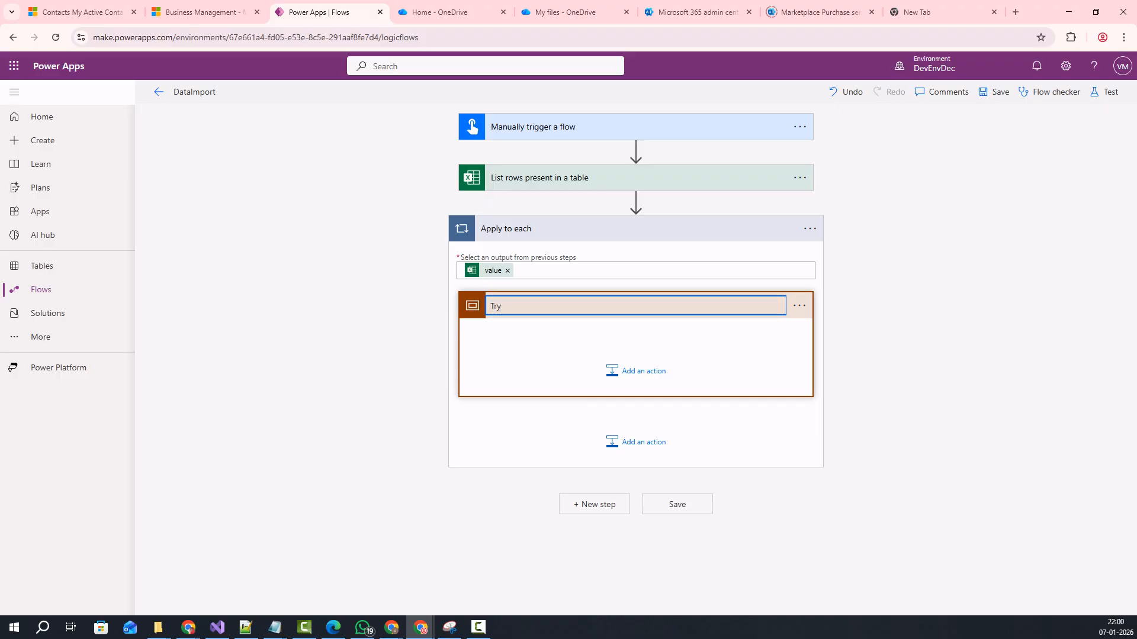
{"action": "type", "text": "-Create Contact"}
{"action": "key", "text": "Return"}
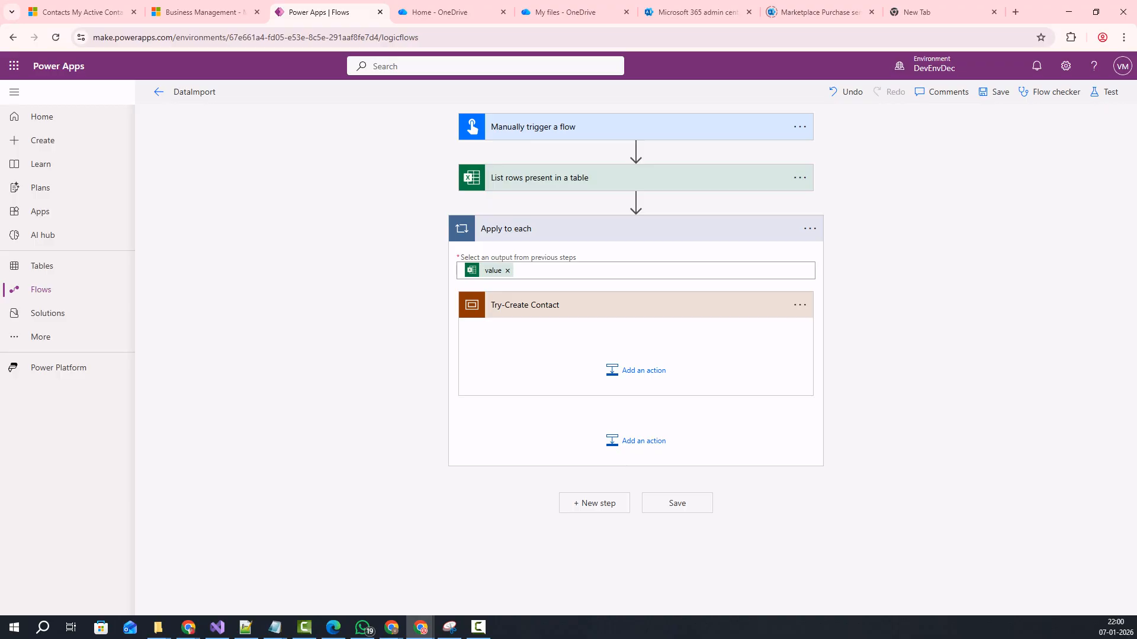
{"action": "left_click", "coordinate": [629, 306]}
Add a Microsoft Dataverse 'Add a new row' step after the Try-Create Contact scope.
{"action": "left_click", "coordinate": [635, 363]}
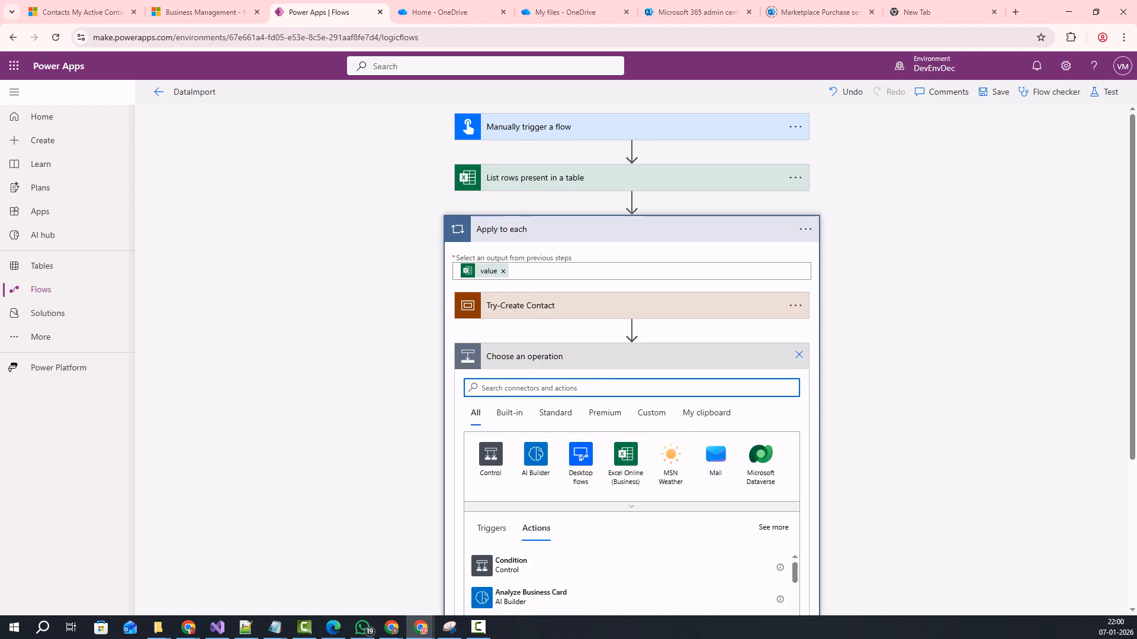
{"action": "type", "text": "data"}
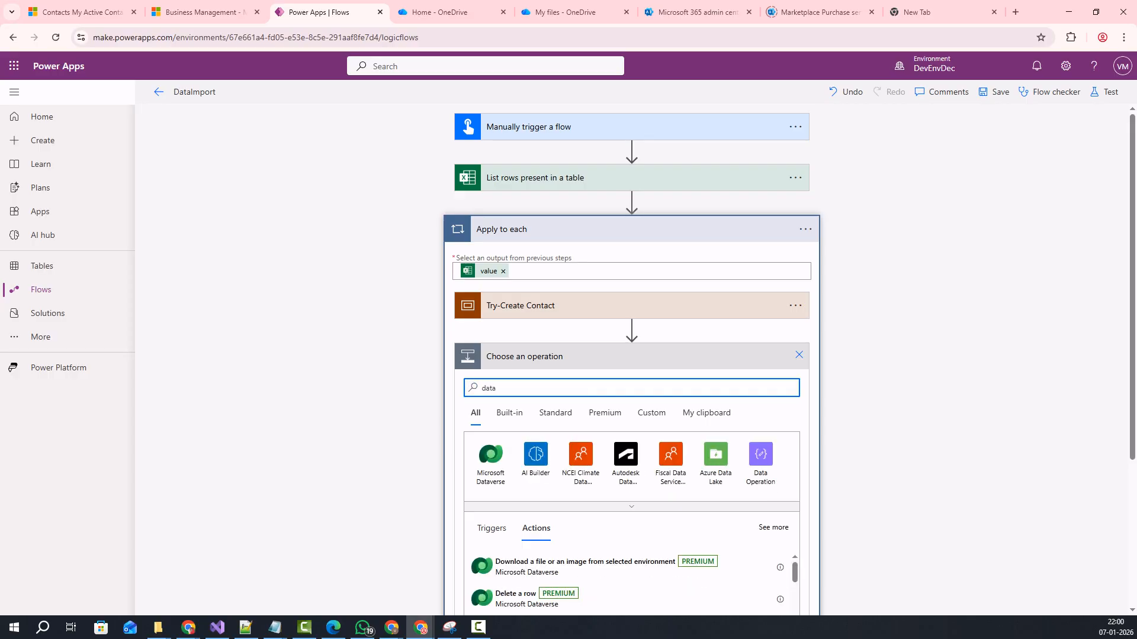
{"action": "left_click", "coordinate": [490, 454]}
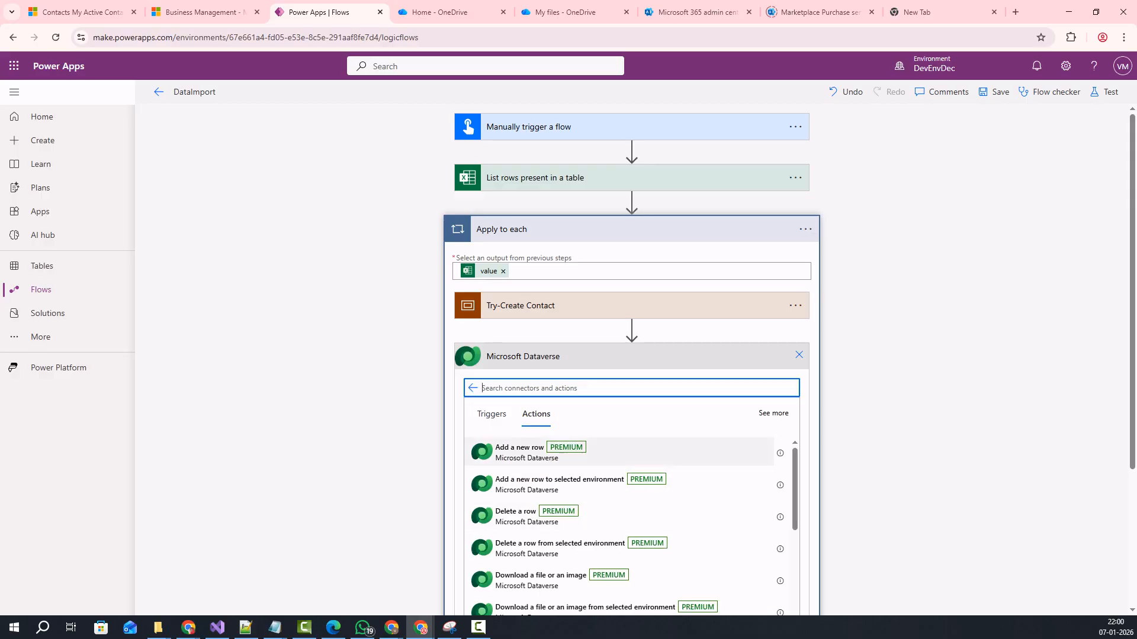
{"action": "left_click", "coordinate": [519, 451]}
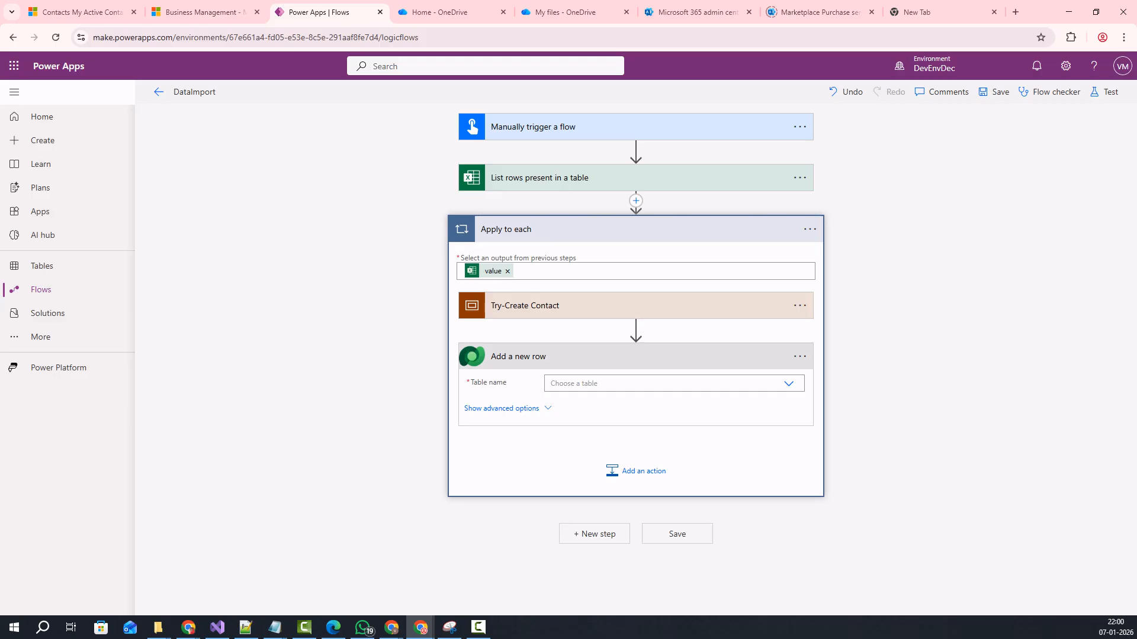
Set the new row's Table name to Contacts.
{"action": "left_click", "coordinate": [788, 383]}
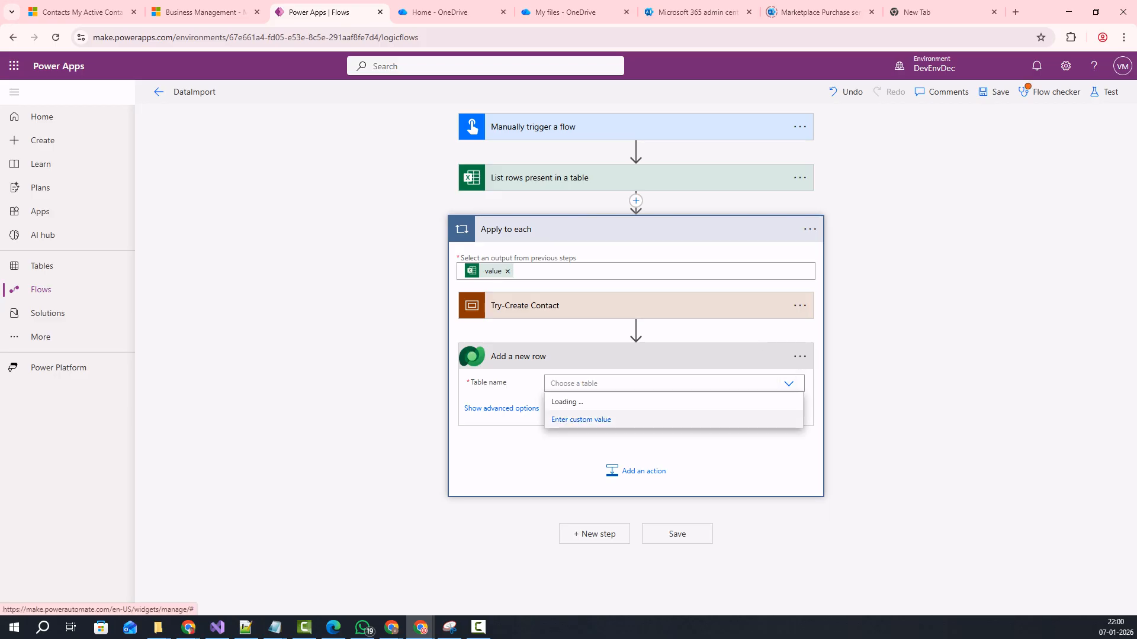
{"action": "type", "text": "c"}
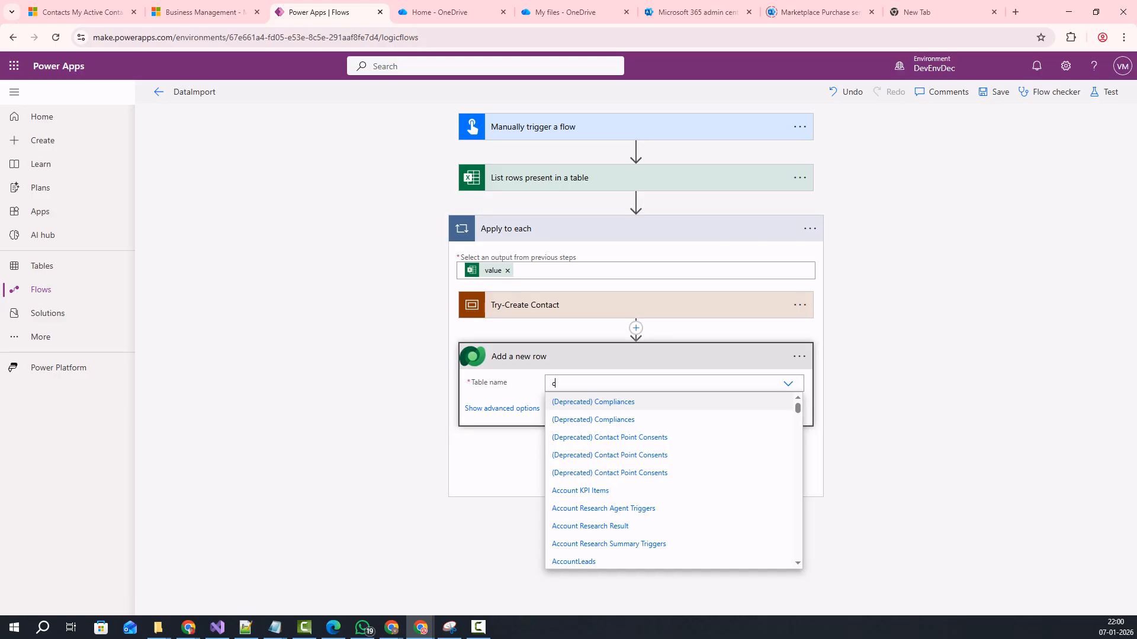
{"action": "type", "text": "ontac"}
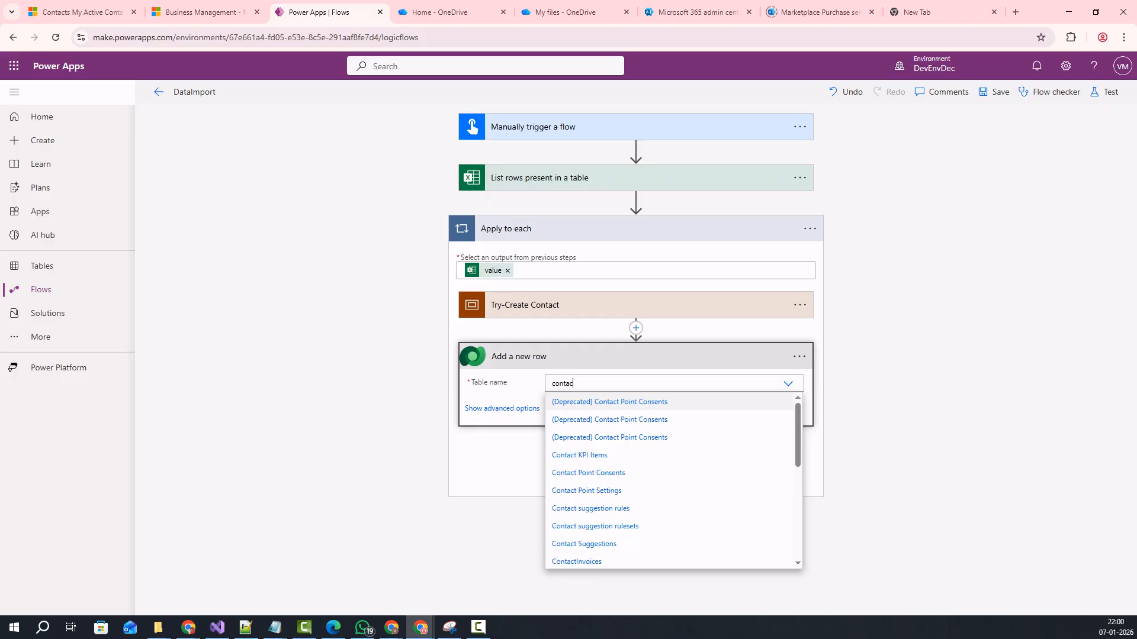
{"action": "type", "text": "t"}
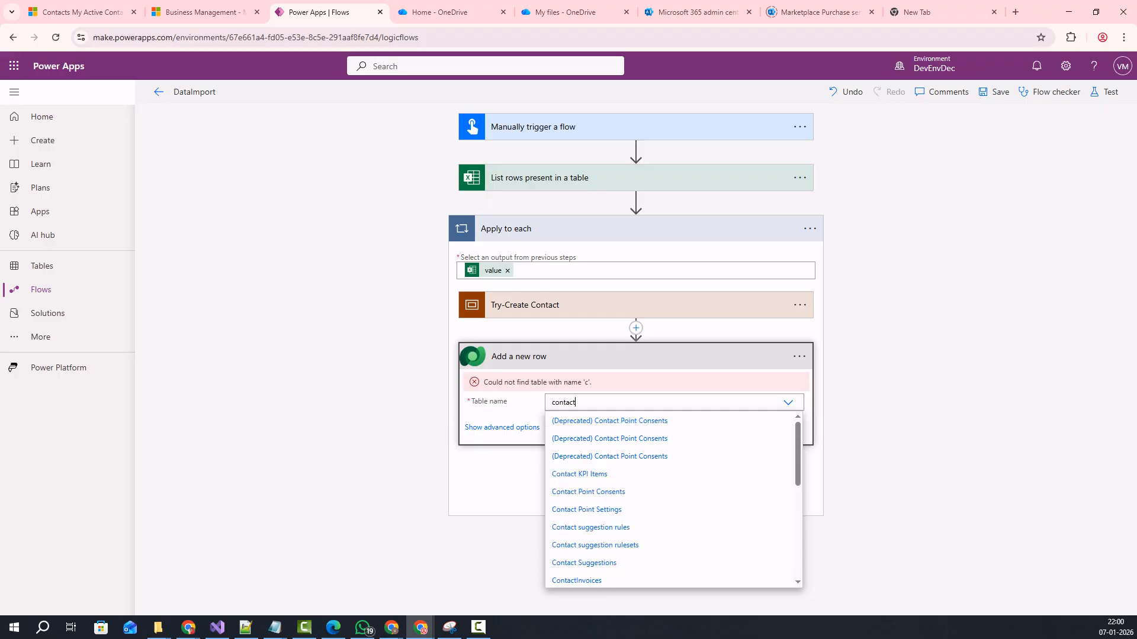
{"action": "scroll", "coordinate": [595, 485], "scroll_direction": "down", "scroll_amount": 1}
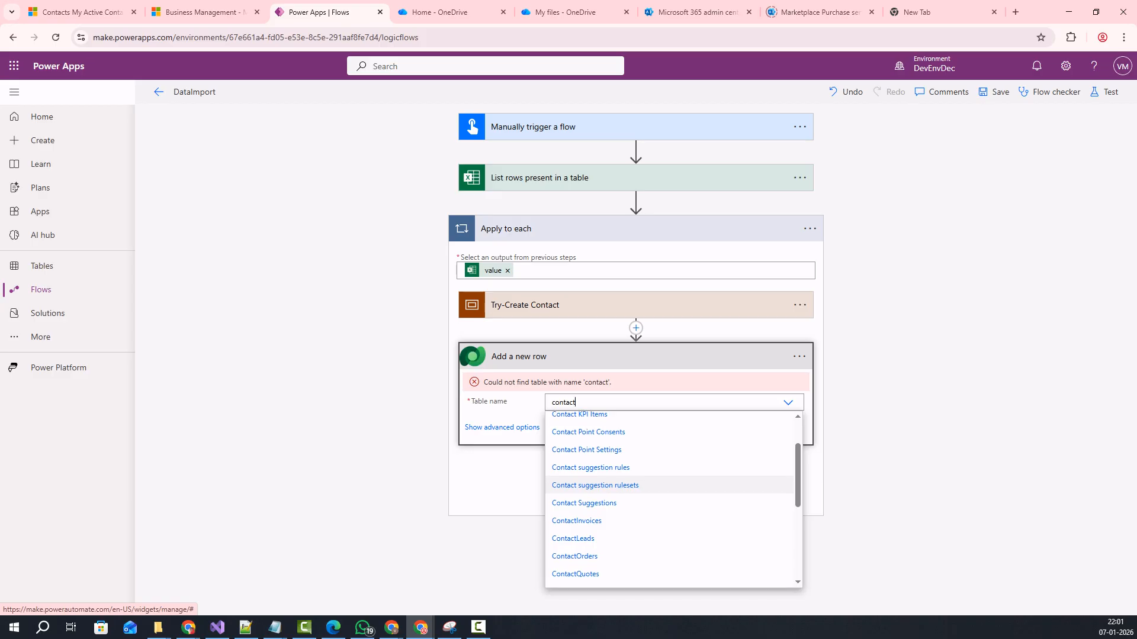
{"action": "scroll", "coordinate": [598, 515], "scroll_direction": "down", "scroll_amount": 4}
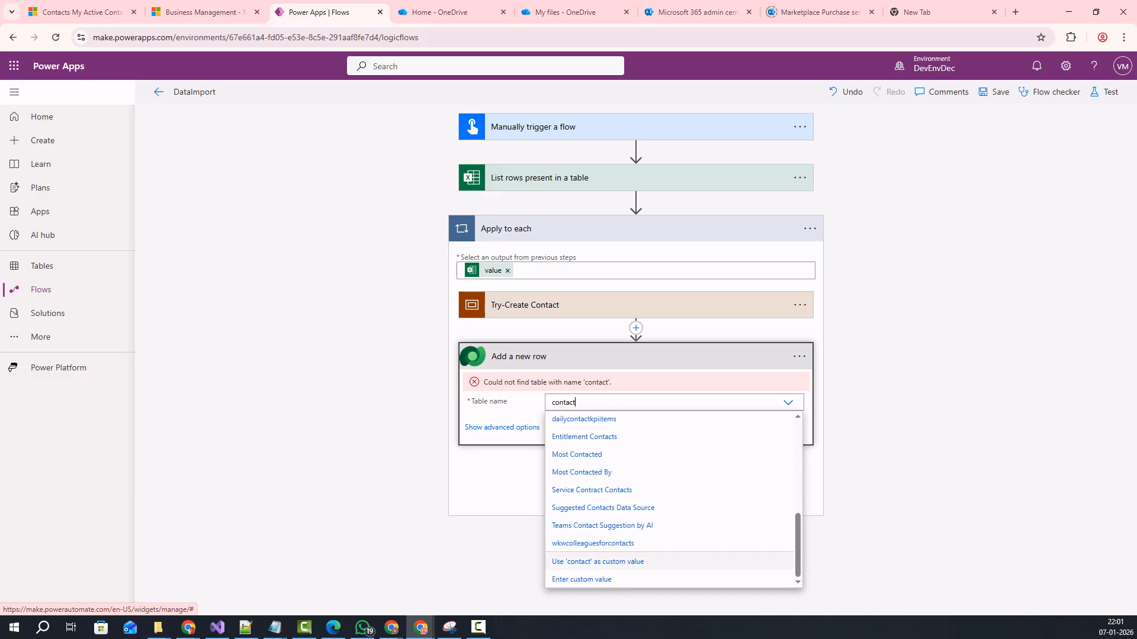
{"action": "scroll", "coordinate": [598, 559], "scroll_direction": "up", "scroll_amount": 2}
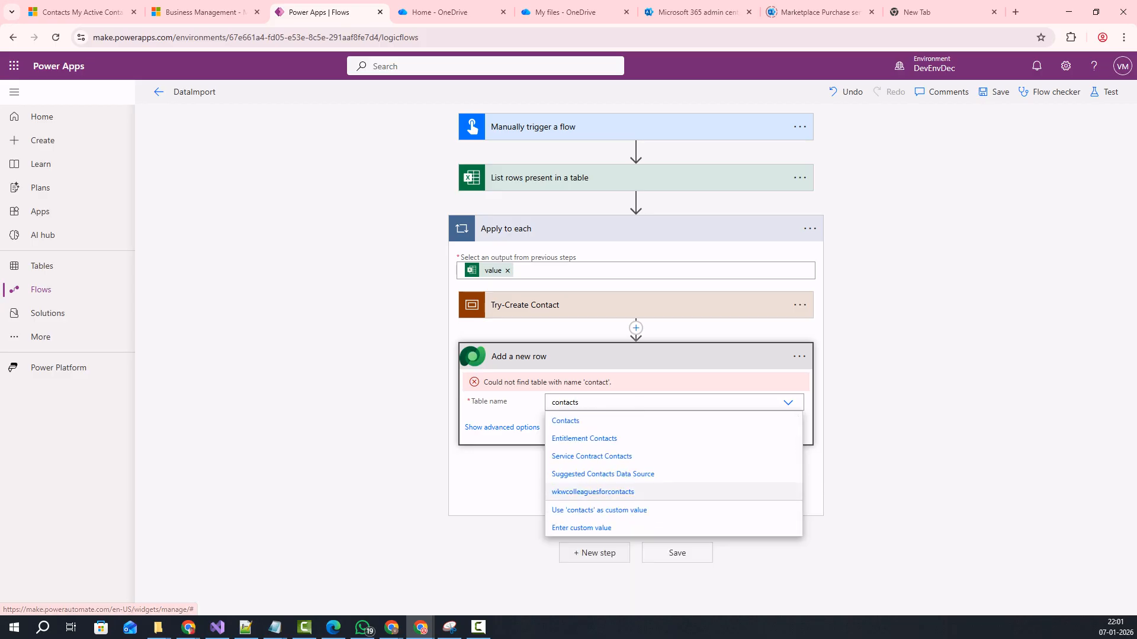
{"action": "left_click", "coordinate": [565, 422]}
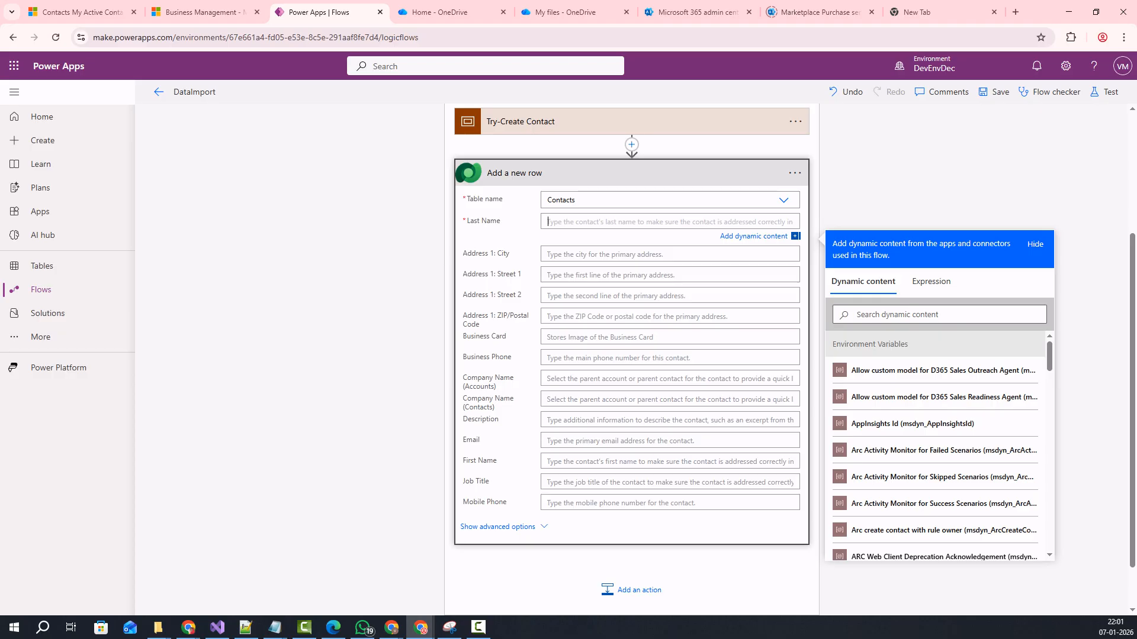
Map the Excel LastName and FirstName values into the Last Name and First Name fields.
{"action": "left_click", "coordinate": [938, 315]}
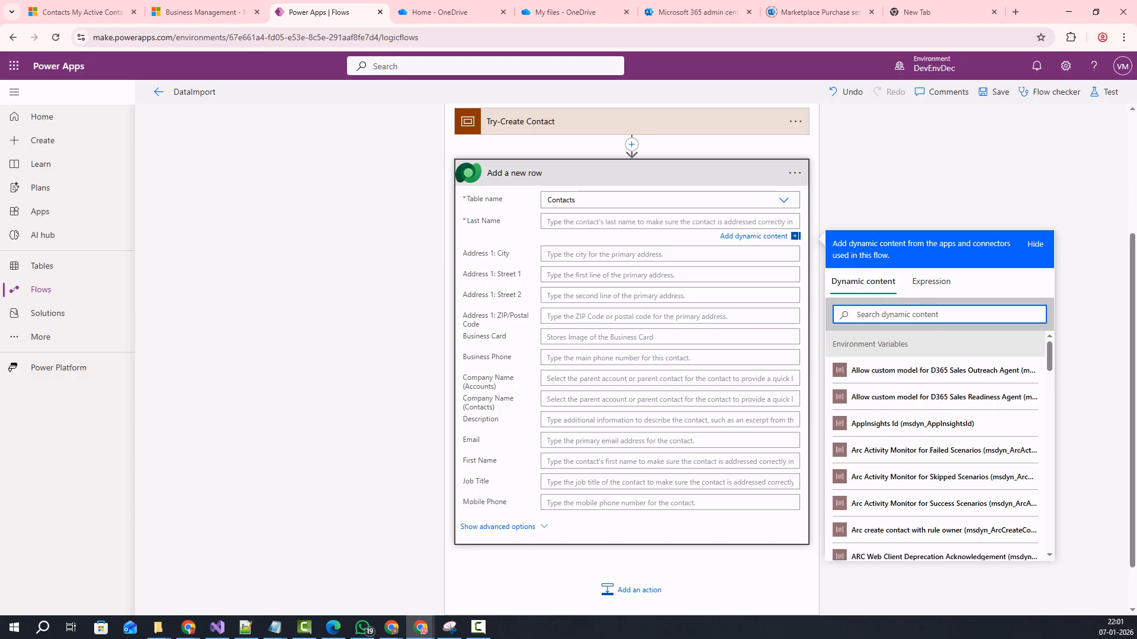
{"action": "type", "text": "las"}
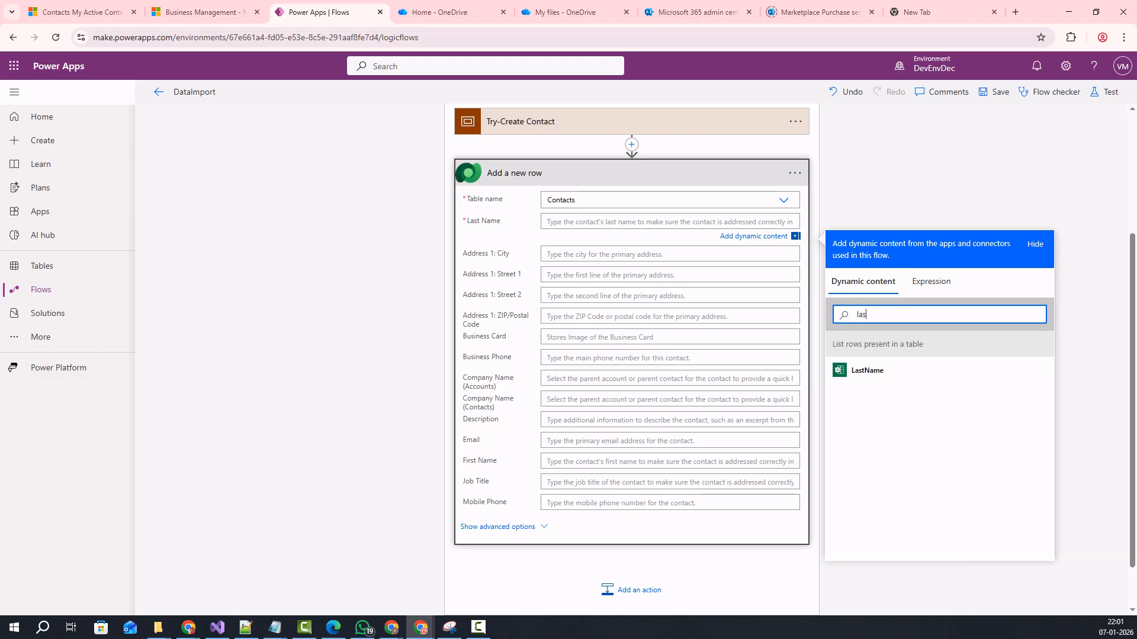
{"action": "left_click", "coordinate": [867, 370]}
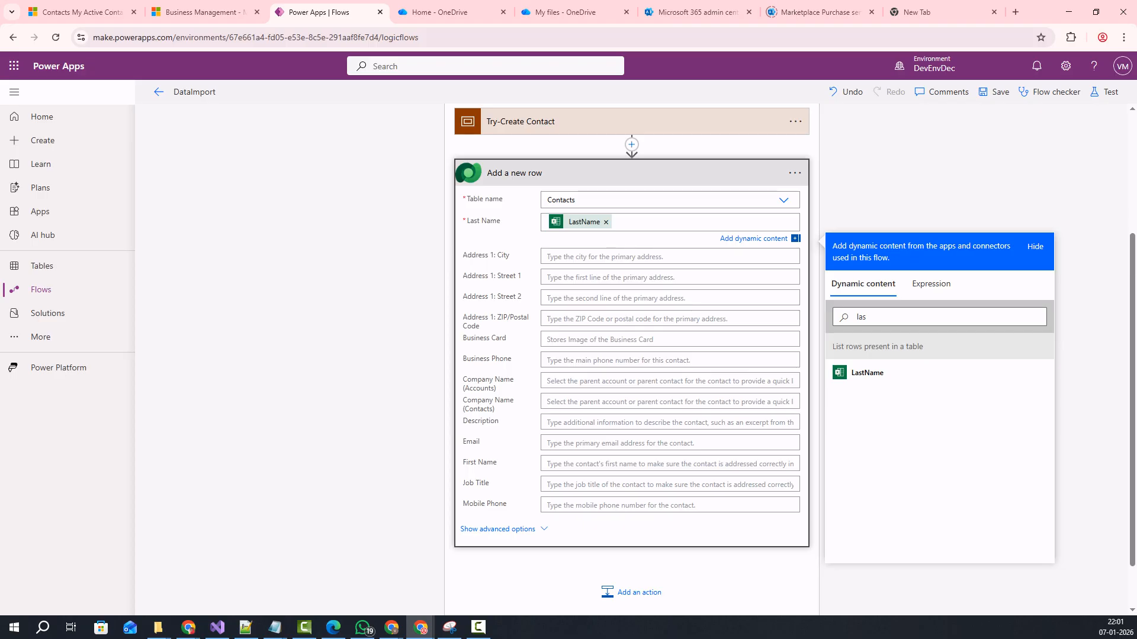
{"action": "key", "text": "ctrl+a"}
{"action": "key", "text": "BackSpace"}
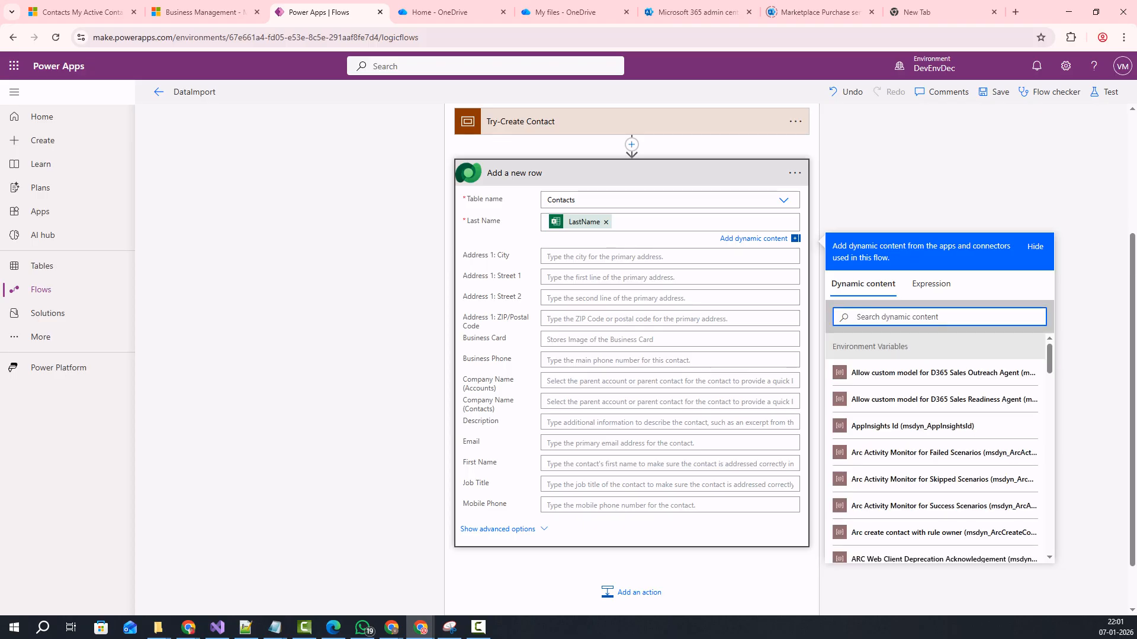
{"action": "left_click", "coordinate": [668, 463]}
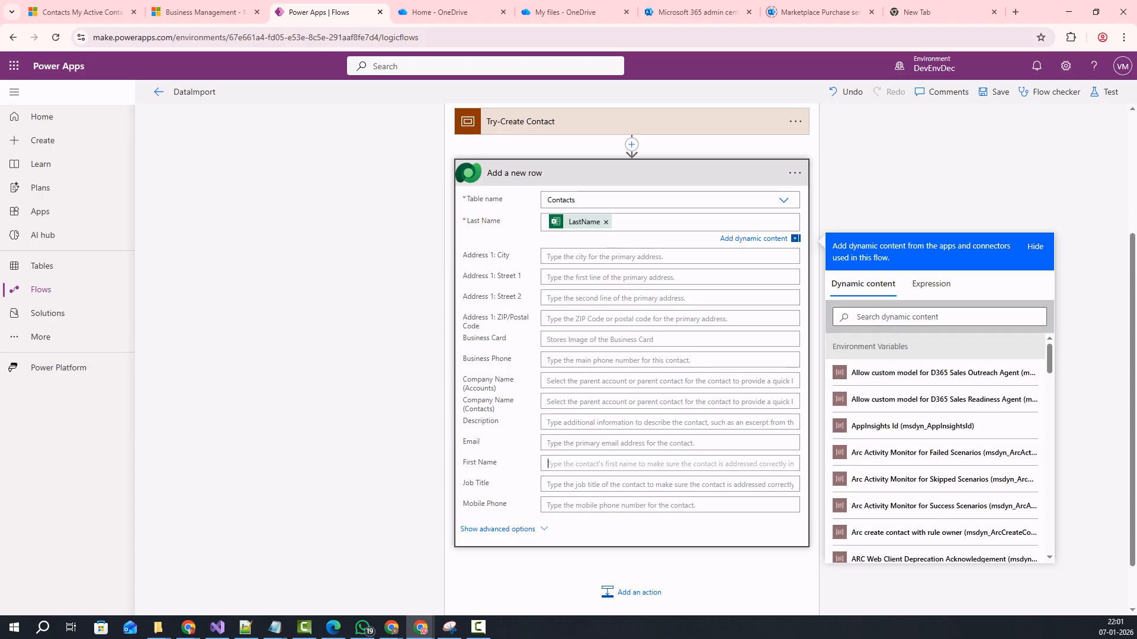
{"action": "scroll", "coordinate": [669, 464], "scroll_direction": "down", "scroll_amount": 2}
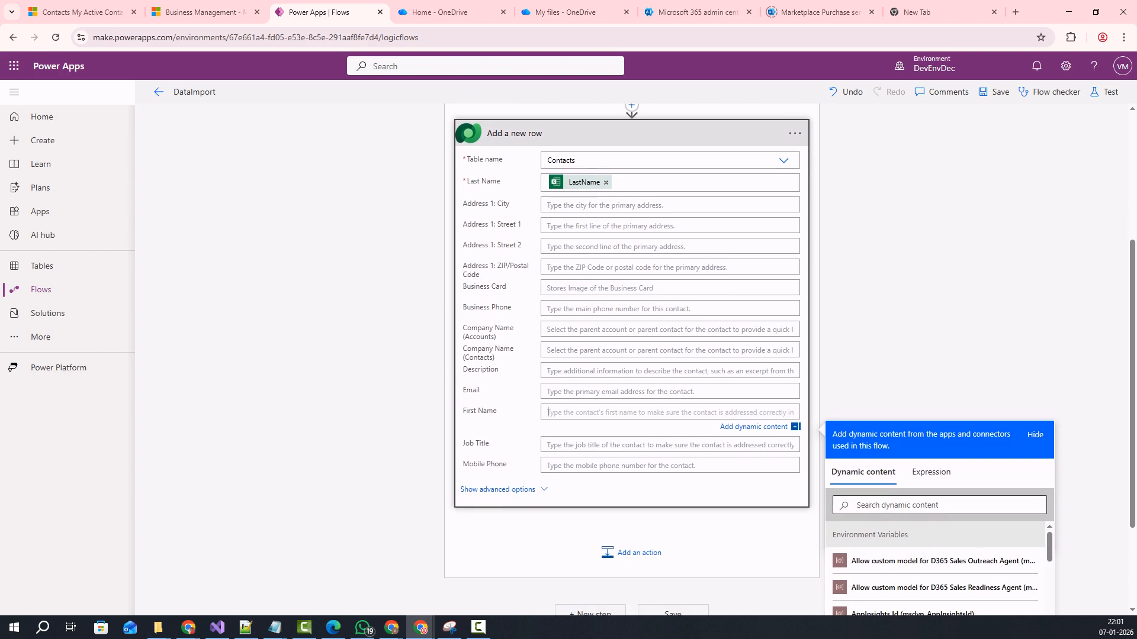
{"action": "left_click", "coordinate": [939, 438]}
{"action": "type", "text": "f"}
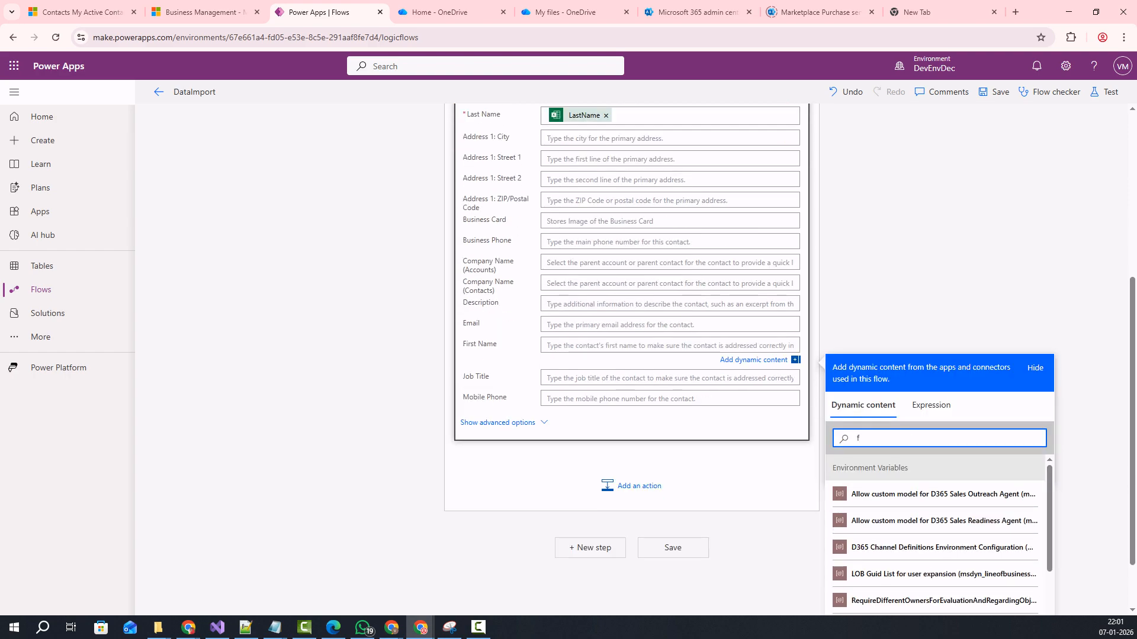
{"action": "type", "text": "i"}
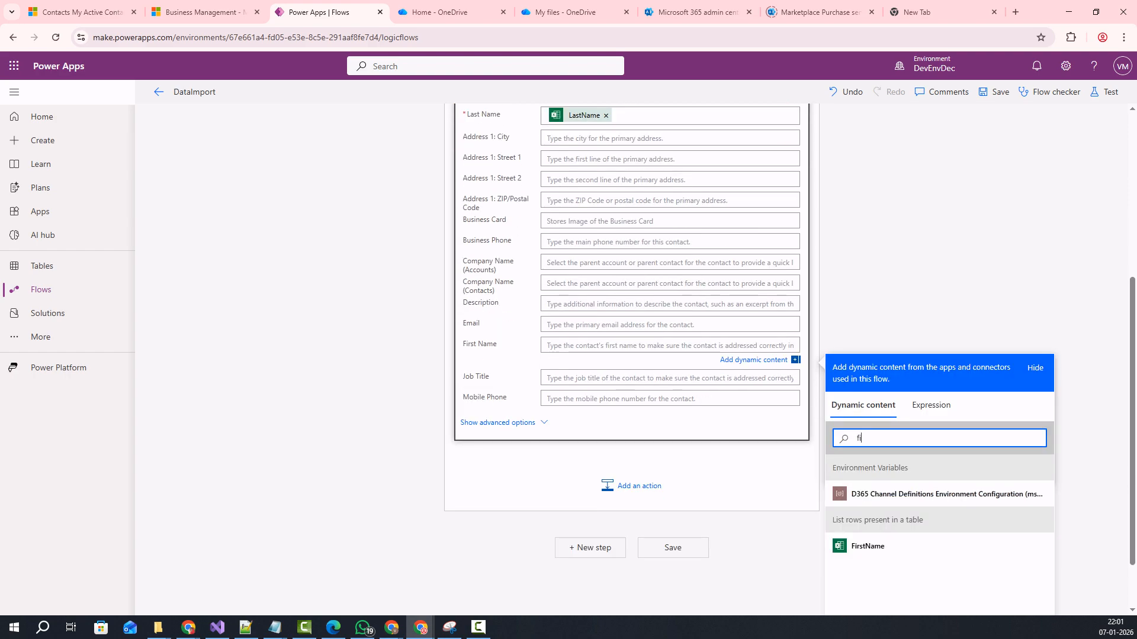
{"action": "left_click", "coordinate": [867, 546]}
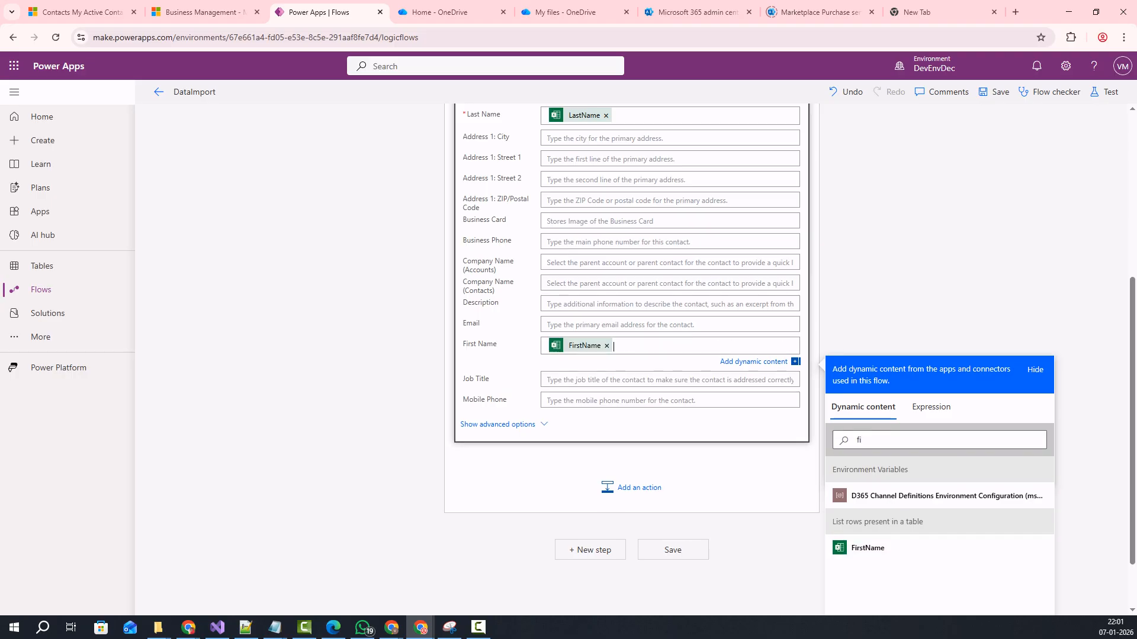
Map the Excel Email and Mobile values into the Email and Mobile Phone fields.
{"action": "left_click", "coordinate": [598, 324]}
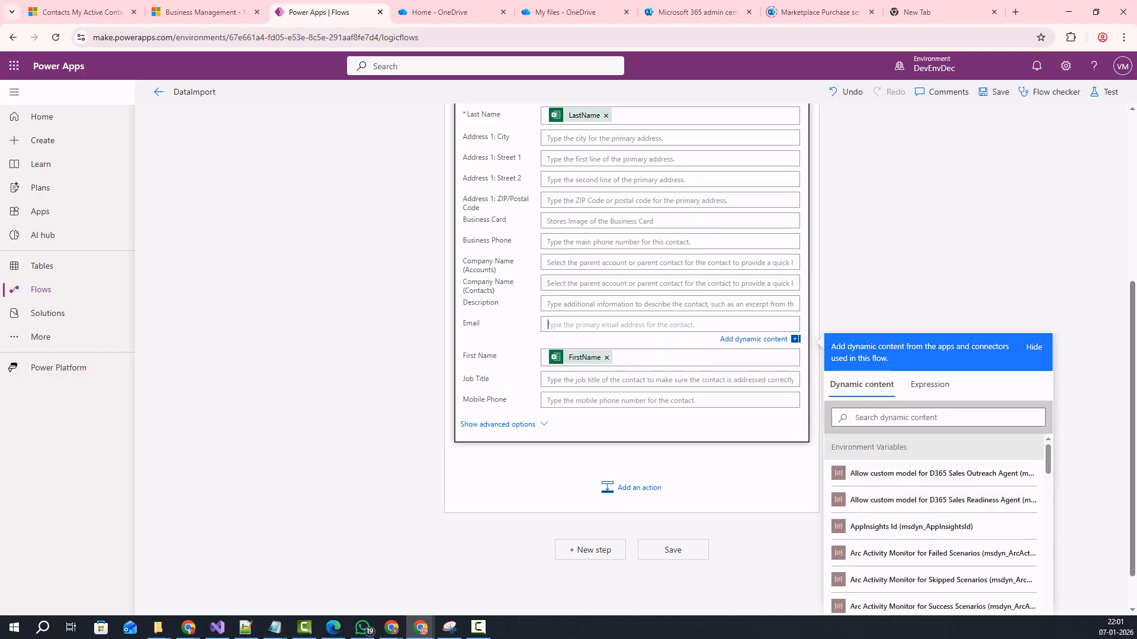
{"action": "type", "text": "e"}
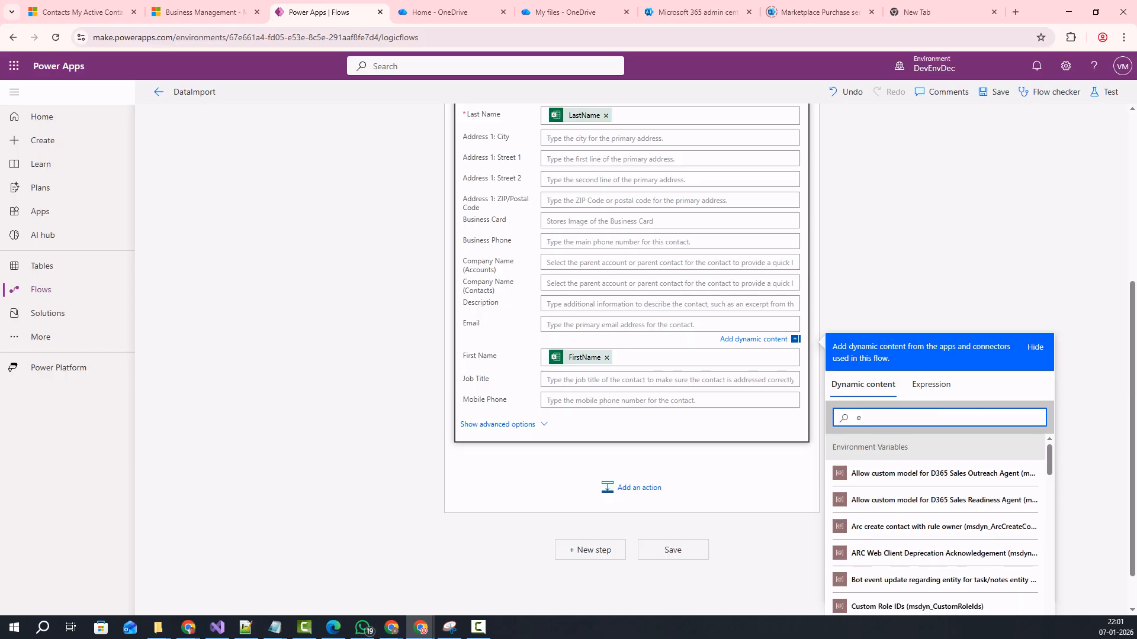
{"action": "type", "text": "mai"}
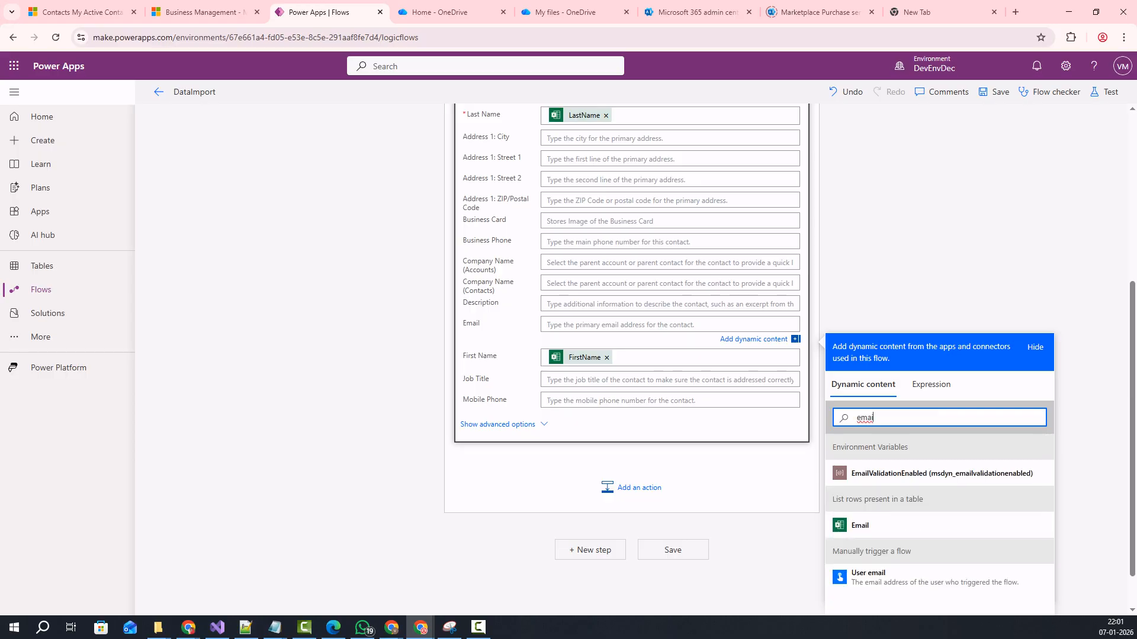
{"action": "left_click", "coordinate": [859, 525]}
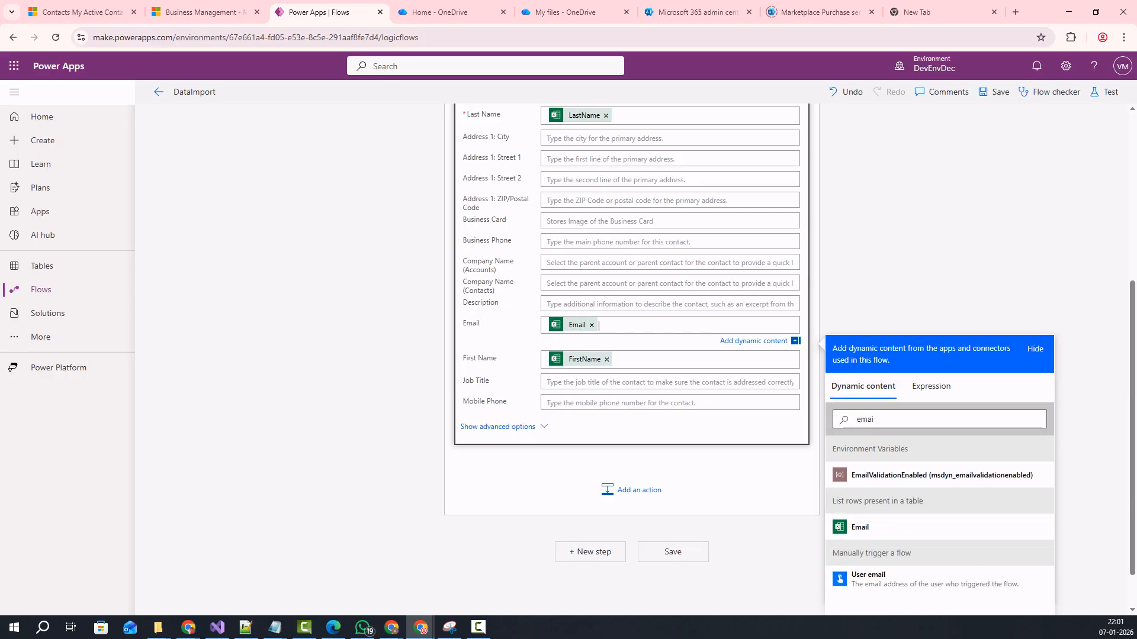
{"action": "left_click", "coordinate": [669, 403]}
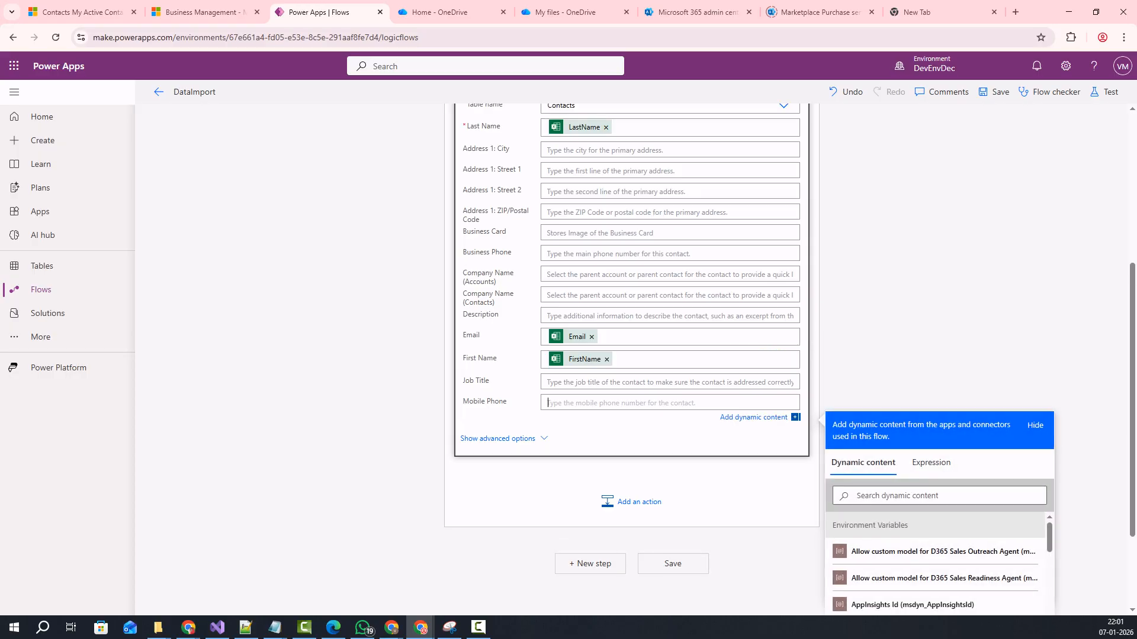
{"action": "type", "text": "mobi"}
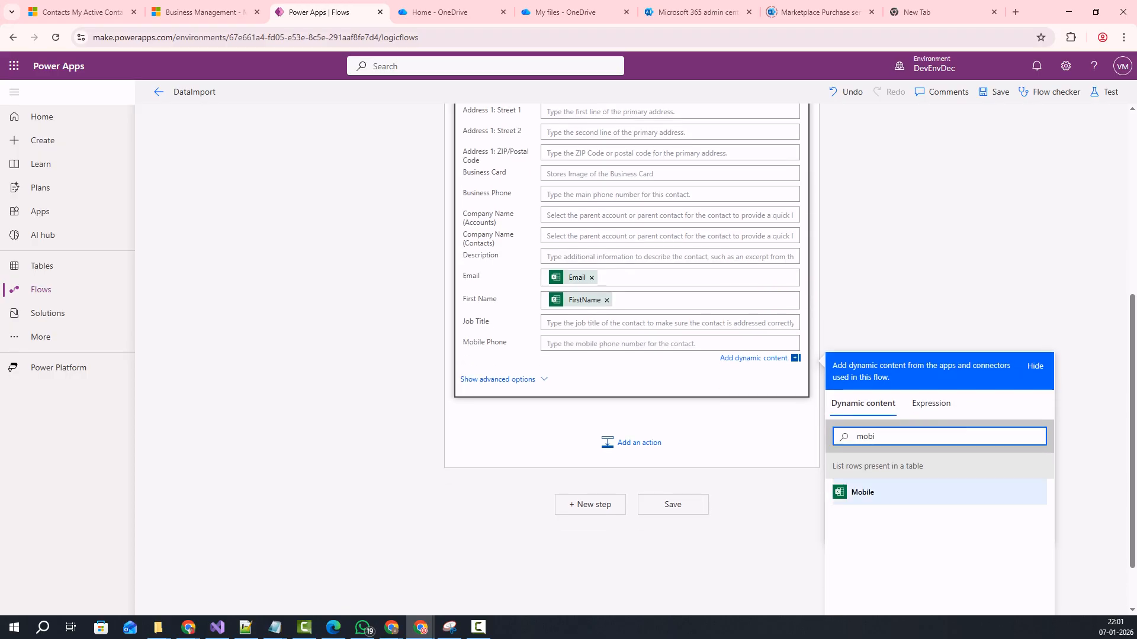
{"action": "left_click", "coordinate": [862, 492]}
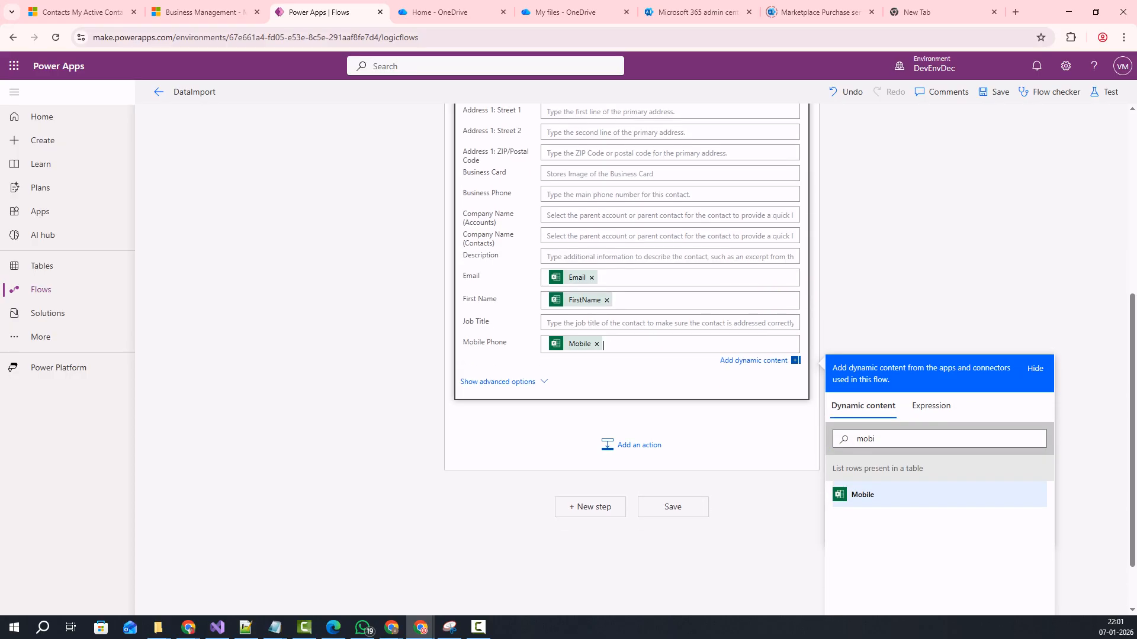
{"action": "scroll", "coordinate": [631, 356], "scroll_direction": "up", "scroll_amount": 2}
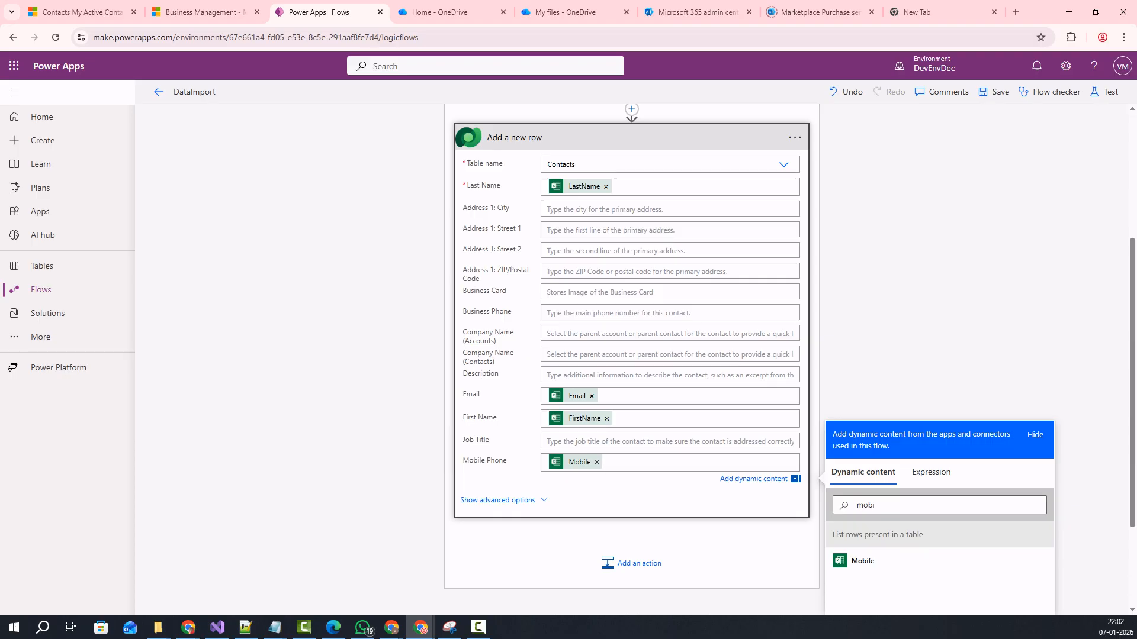
{"action": "scroll", "coordinate": [790, 359], "scroll_direction": "down", "scroll_amount": 1}
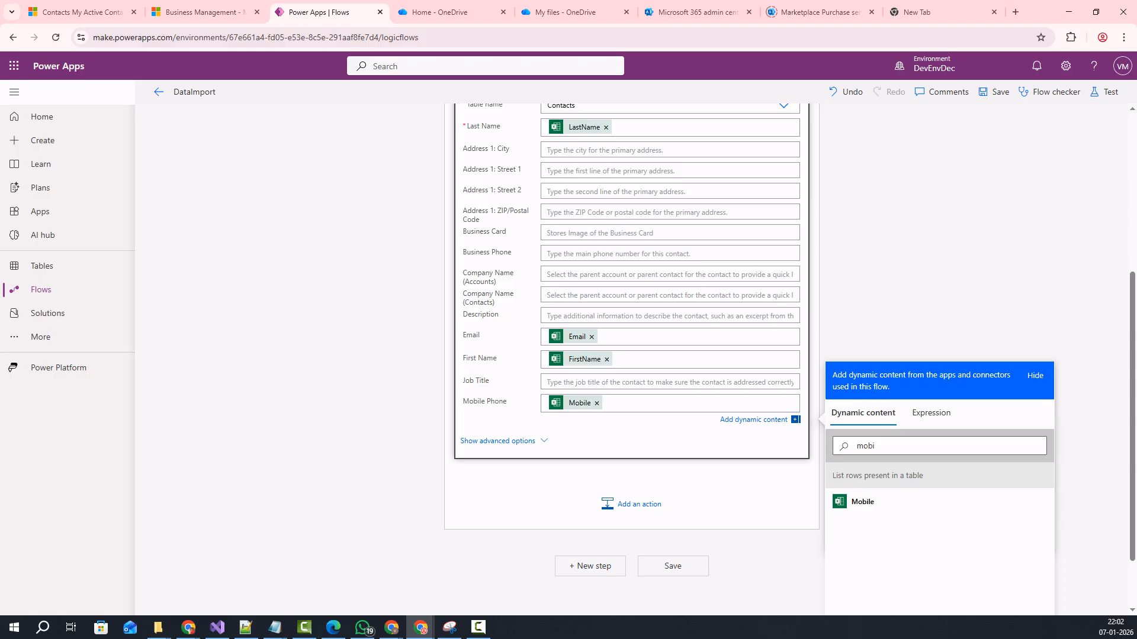
{"action": "key", "text": "Escape"}
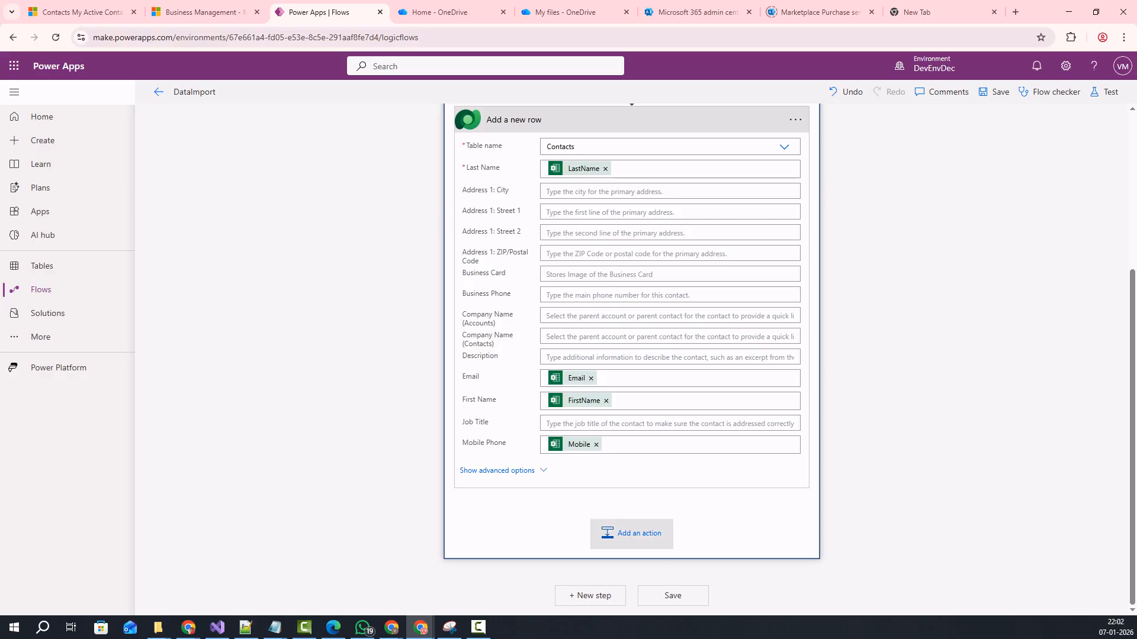
Add a Scope after 'Add a new row' and rename it 'Catch-Handle Error'.
{"action": "left_click", "coordinate": [631, 532]}
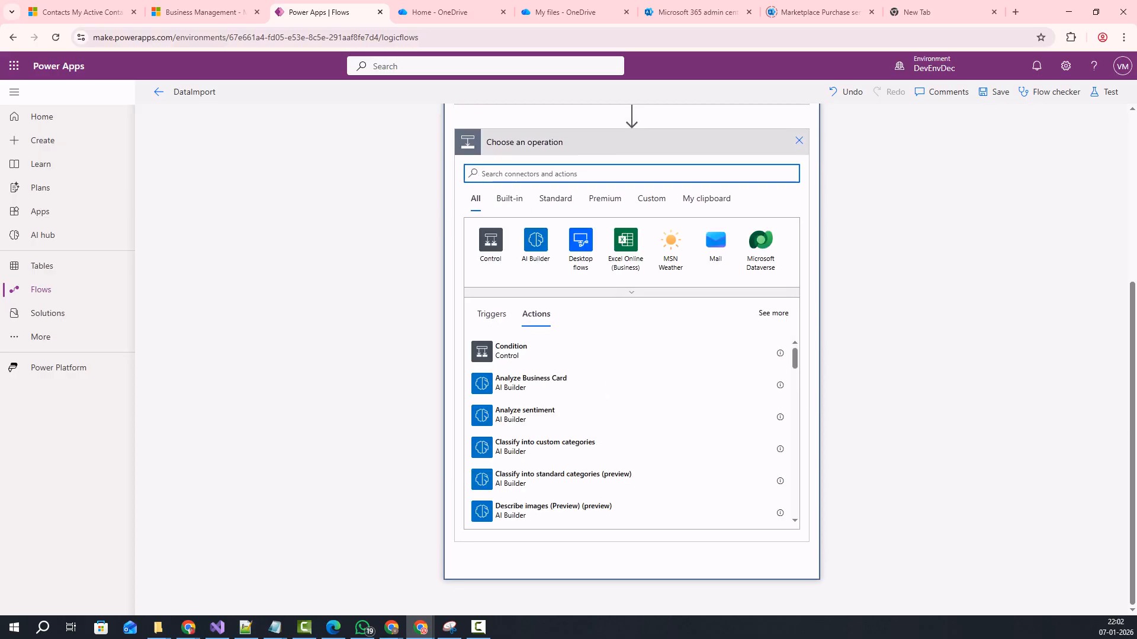
{"action": "type", "text": "s"}
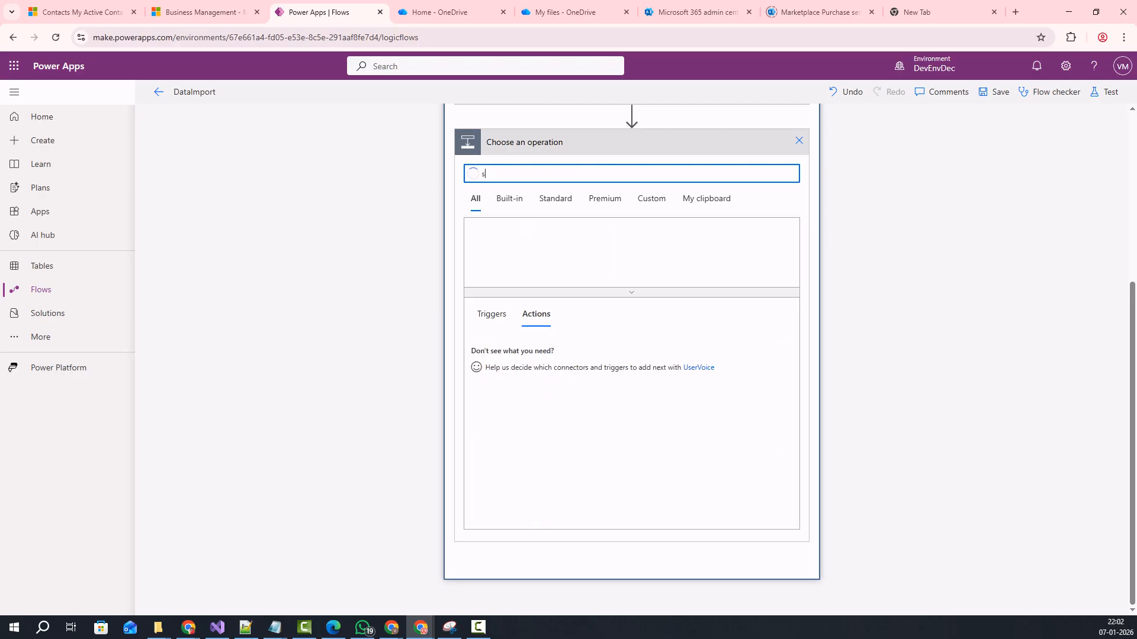
{"action": "type", "text": "cope"}
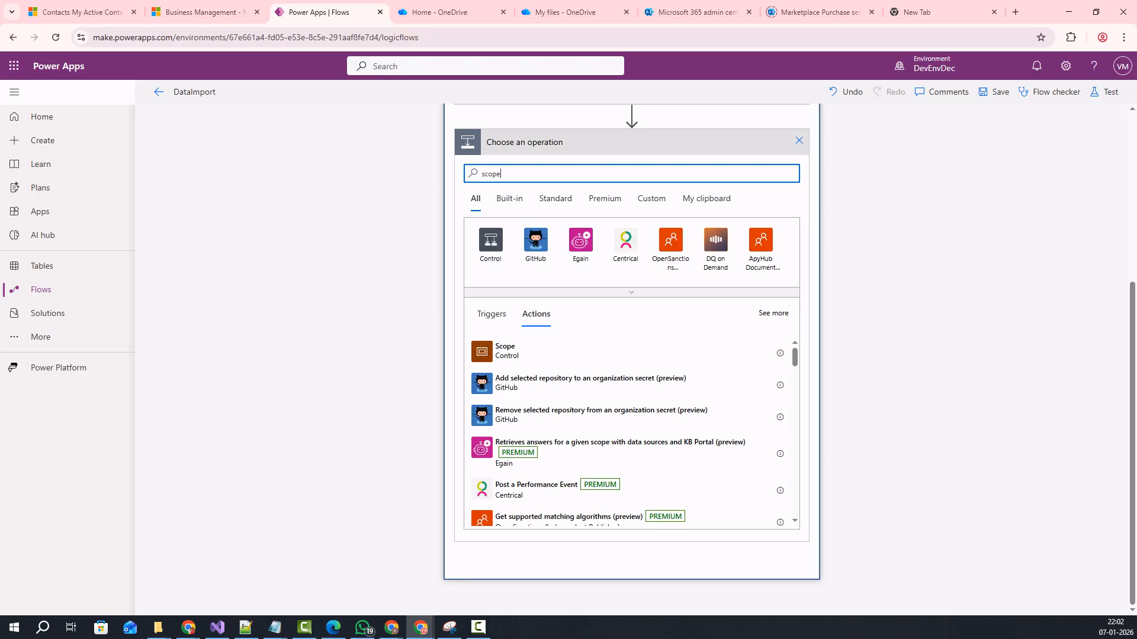
{"action": "left_click", "coordinate": [504, 351]}
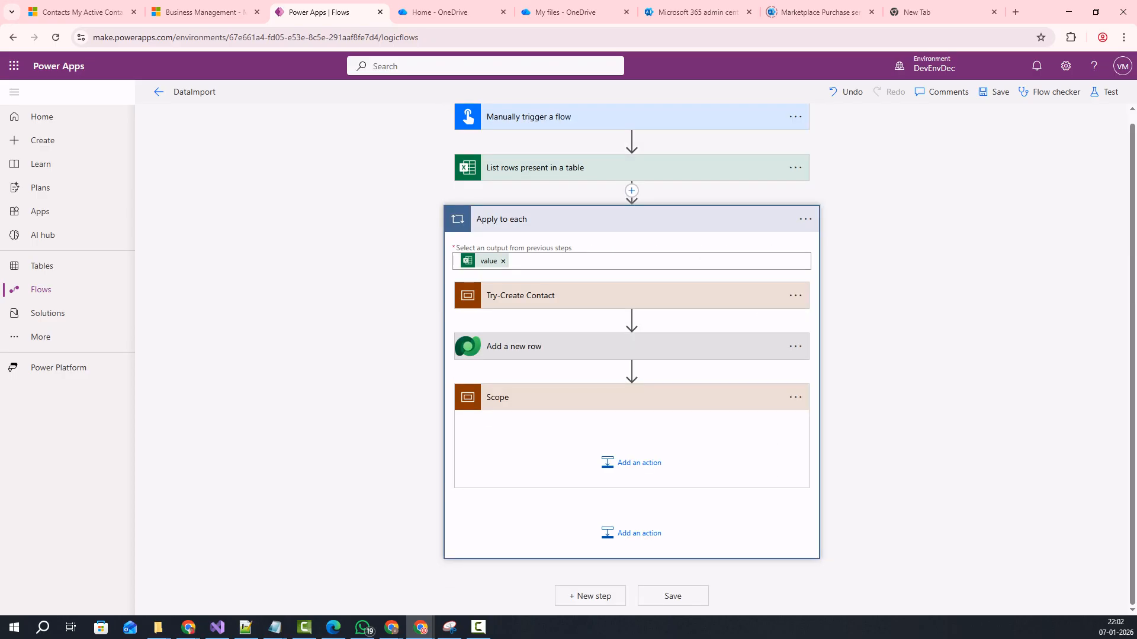
{"action": "left_click", "coordinate": [796, 397]}
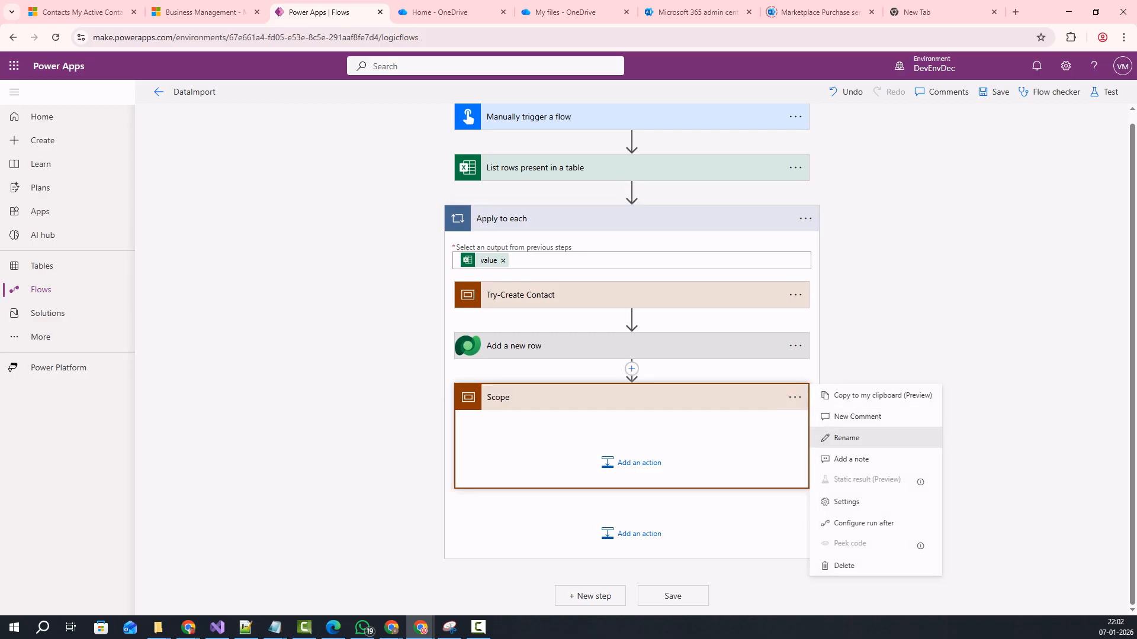
{"action": "left_click", "coordinate": [846, 438]}
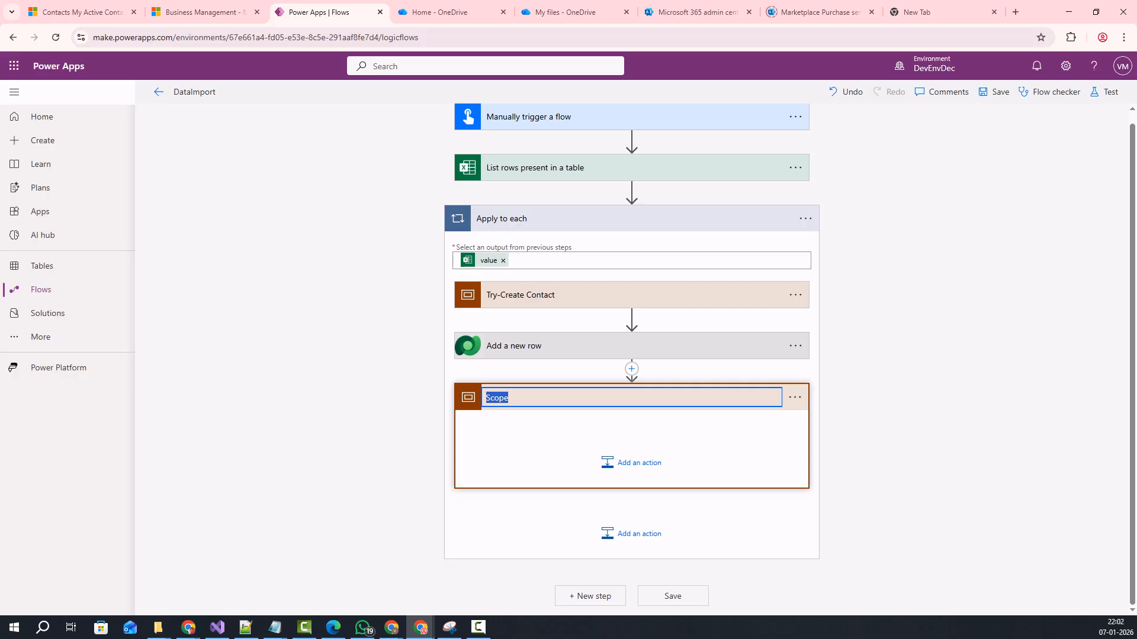
{"action": "type", "text": "Ca"}
{"action": "type", "text": "tch-Hanle"}
{"action": "key", "text": "BackSpace"}
{"action": "type", "text": "dle Error"}
{"action": "key", "text": "Return"}
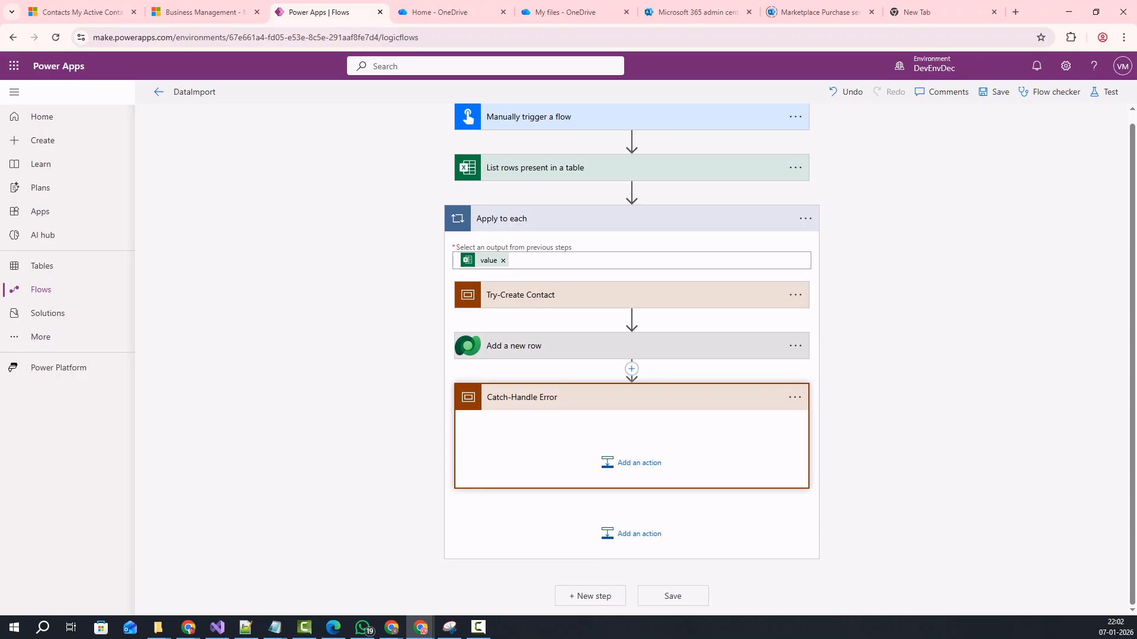
{"action": "left_click", "coordinate": [794, 397]}
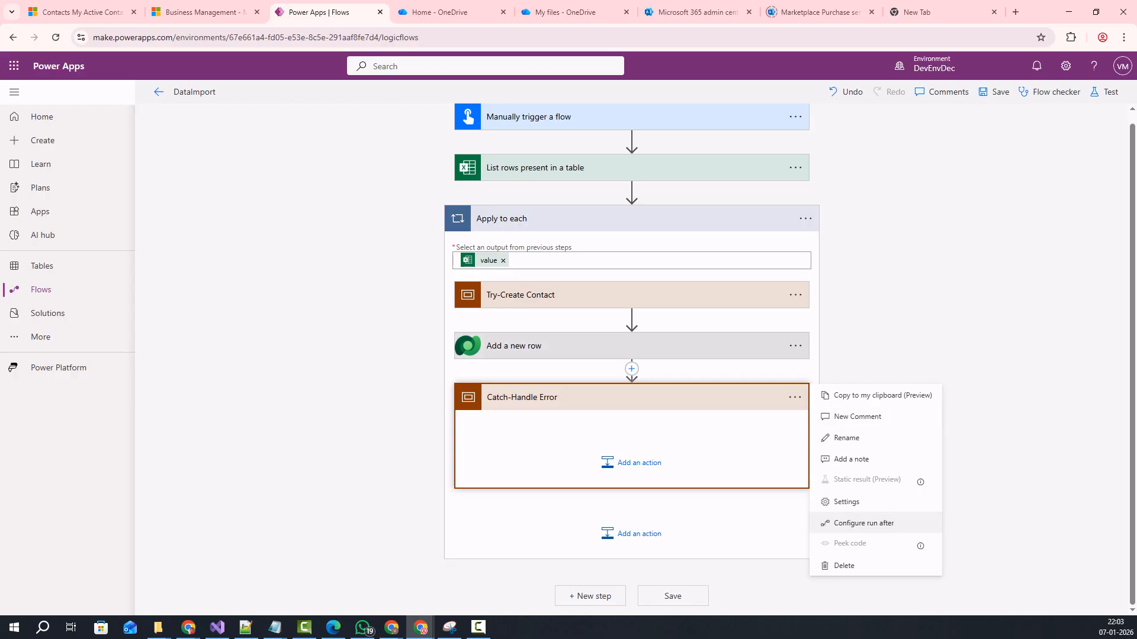
Set Catch-Handle Error's run after to has failed, is skipped and has timed out, not is successful.
{"action": "left_click", "coordinate": [863, 523]}
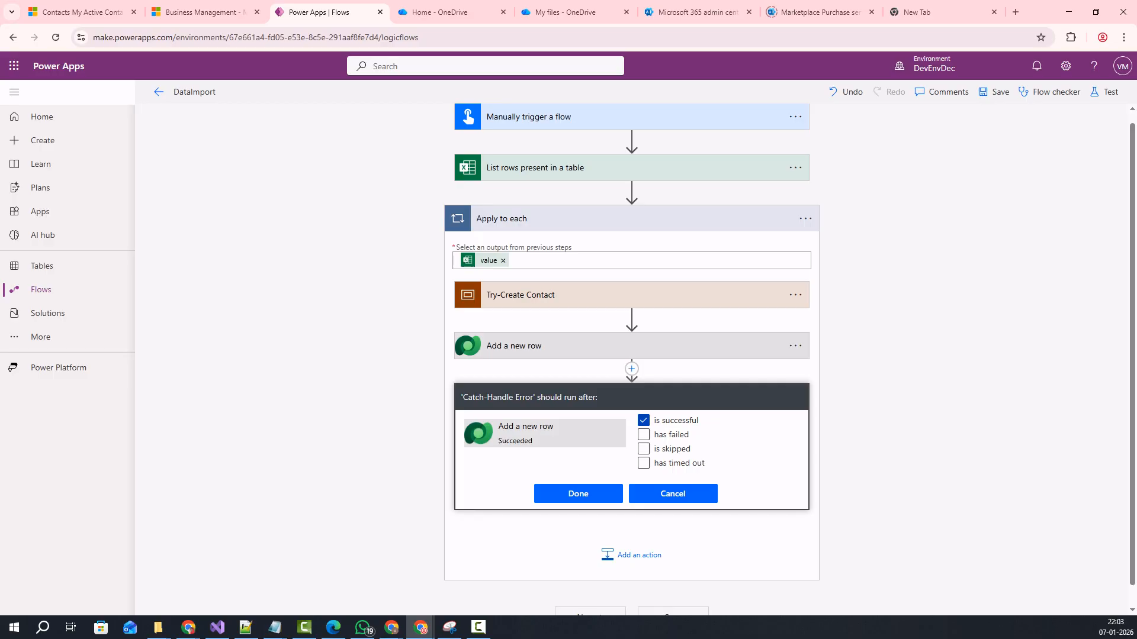
{"action": "left_click", "coordinate": [643, 420]}
{"action": "left_click", "coordinate": [644, 435]}
{"action": "left_click", "coordinate": [644, 449]}
{"action": "left_click", "coordinate": [643, 463]}
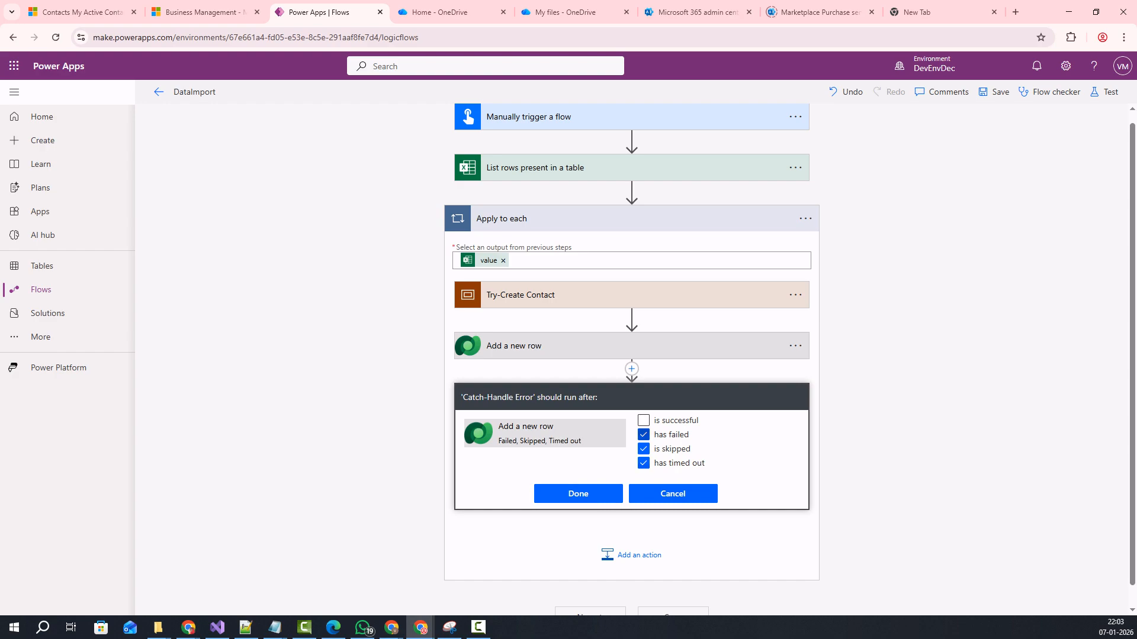
{"action": "left_click", "coordinate": [578, 494]}
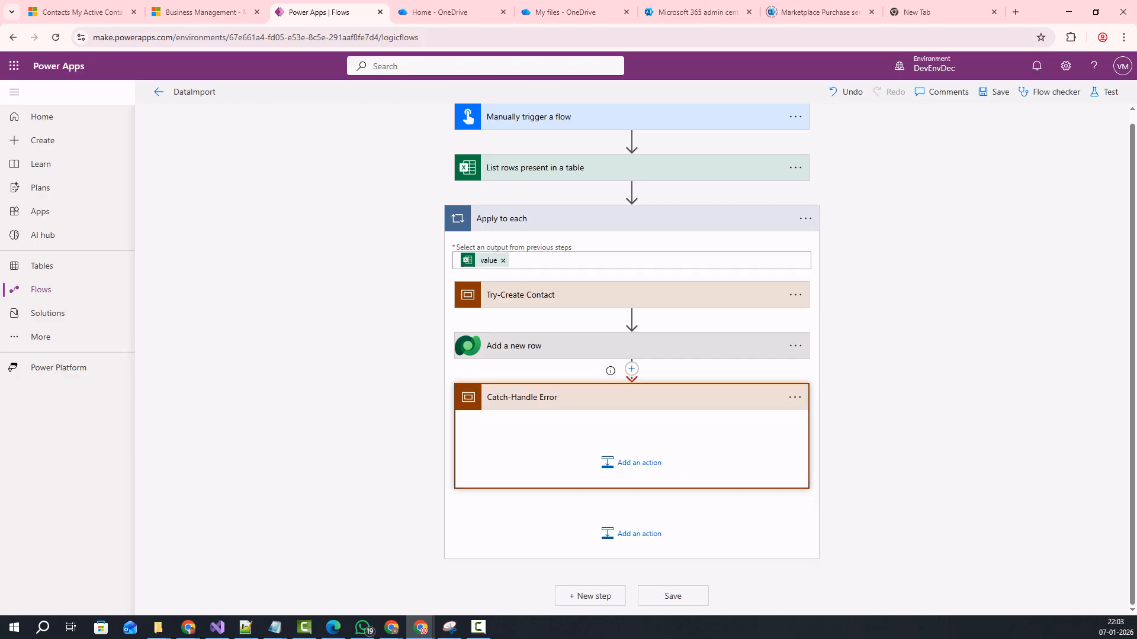
{"action": "scroll", "coordinate": [631, 467], "scroll_direction": "up", "scroll_amount": 1}
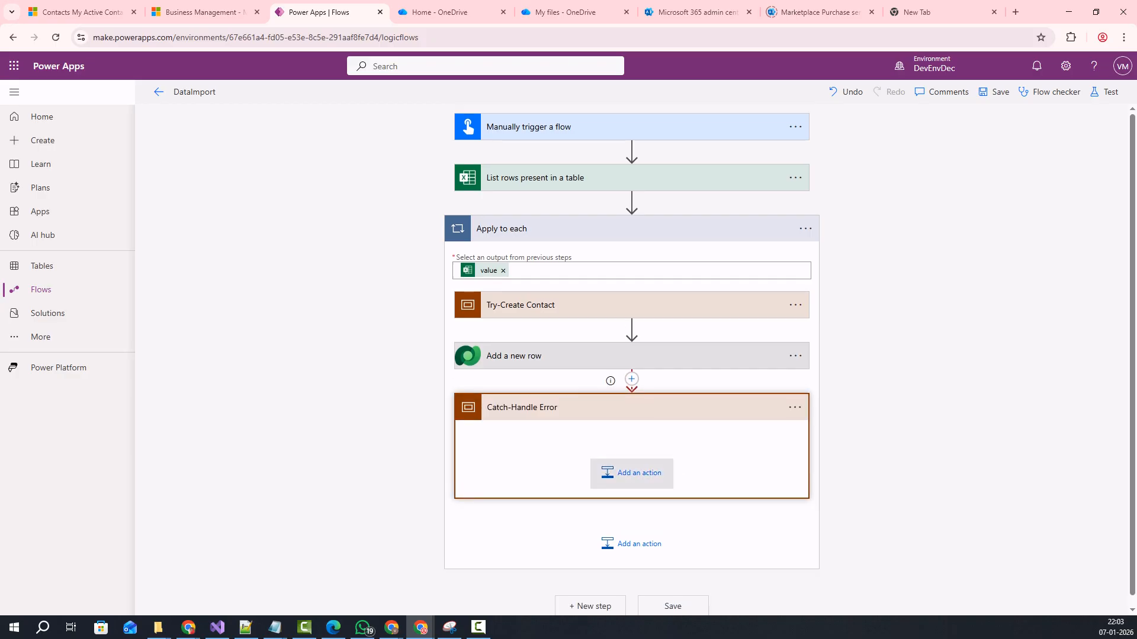
Inside the Catch-Handle Error scope, search 'send em' and add Office 365 Outlook's Send an email (V2).
{"action": "left_click", "coordinate": [631, 472]}
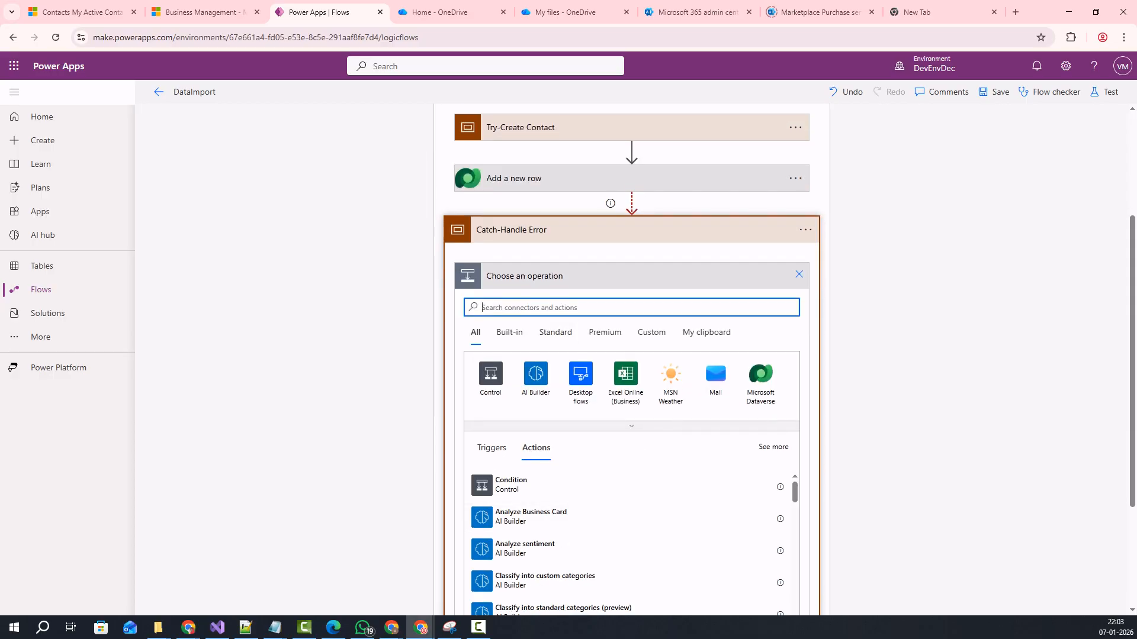
{"action": "scroll", "coordinate": [631, 509], "scroll_direction": "down", "scroll_amount": 5}
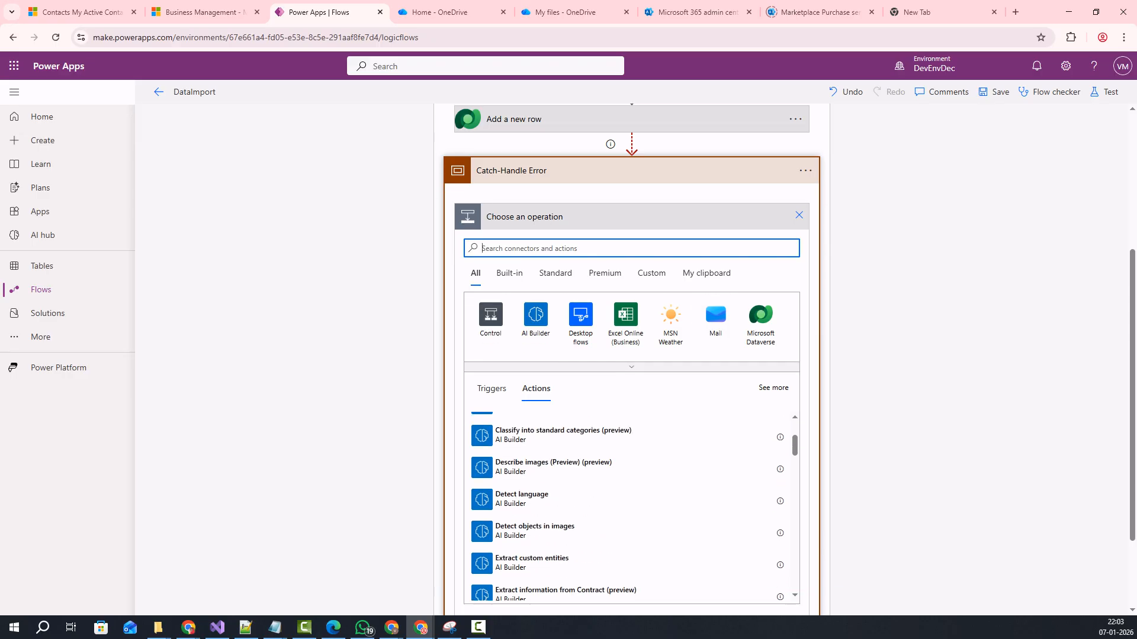
{"action": "scroll", "coordinate": [628, 507], "scroll_direction": "down", "scroll_amount": 5}
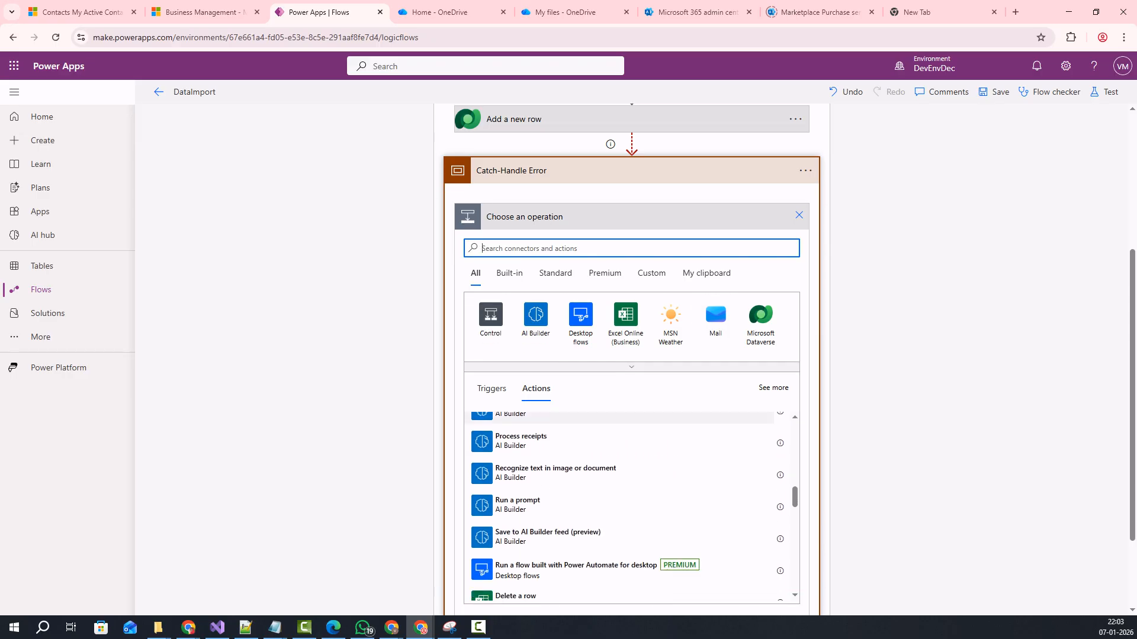
{"action": "type", "text": "s"}
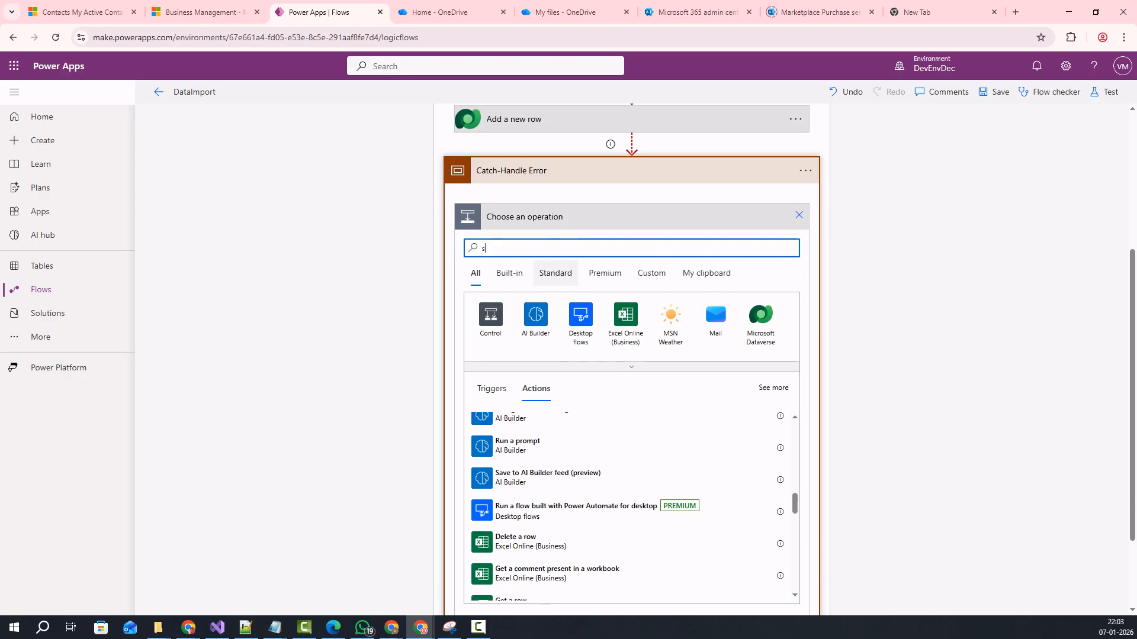
{"action": "type", "text": "end em"}
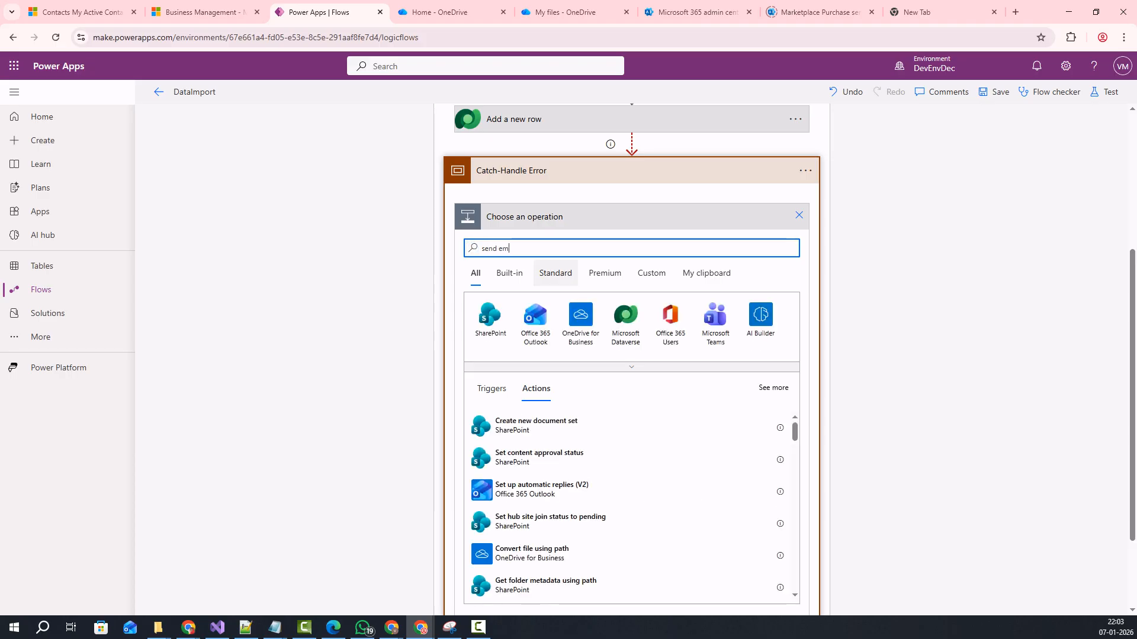
{"action": "left_click", "coordinate": [490, 320]}
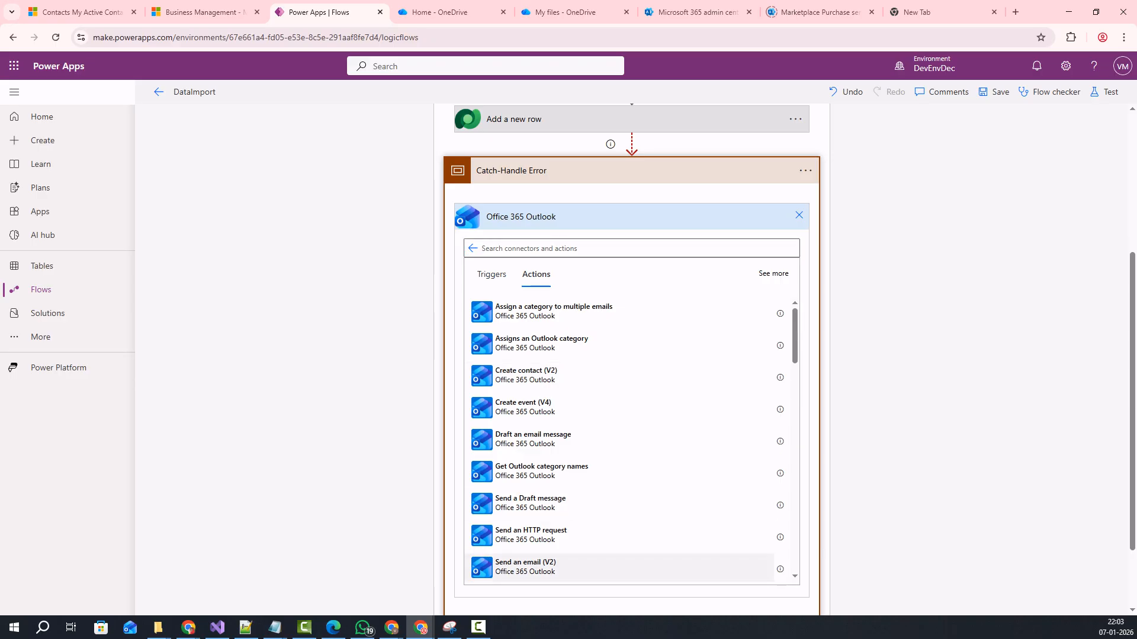
{"action": "left_click", "coordinate": [525, 566]}
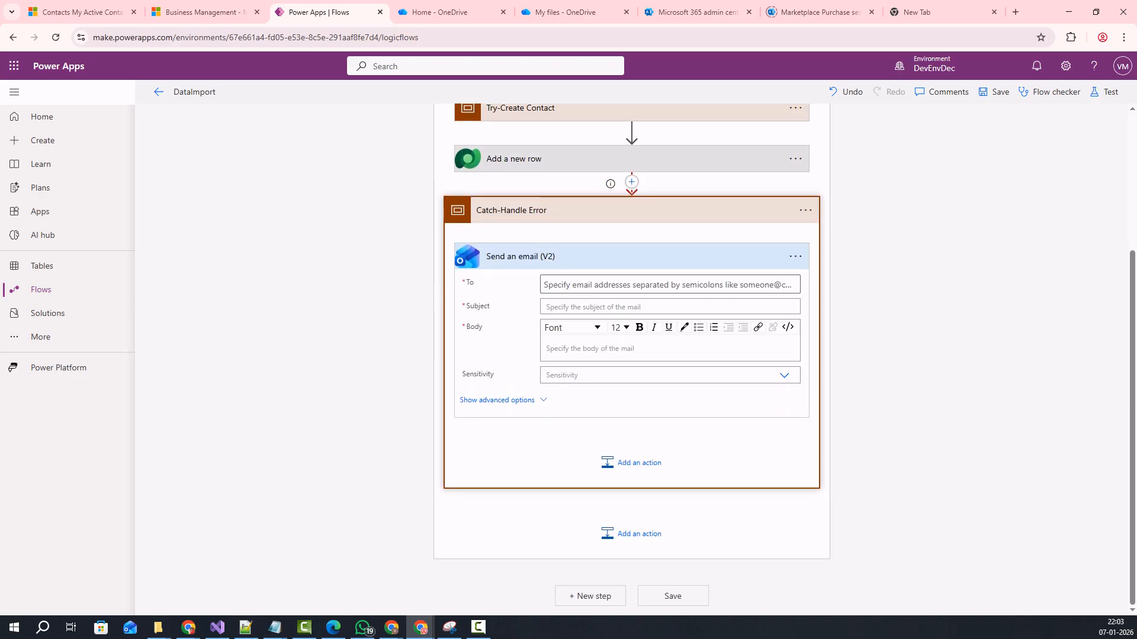
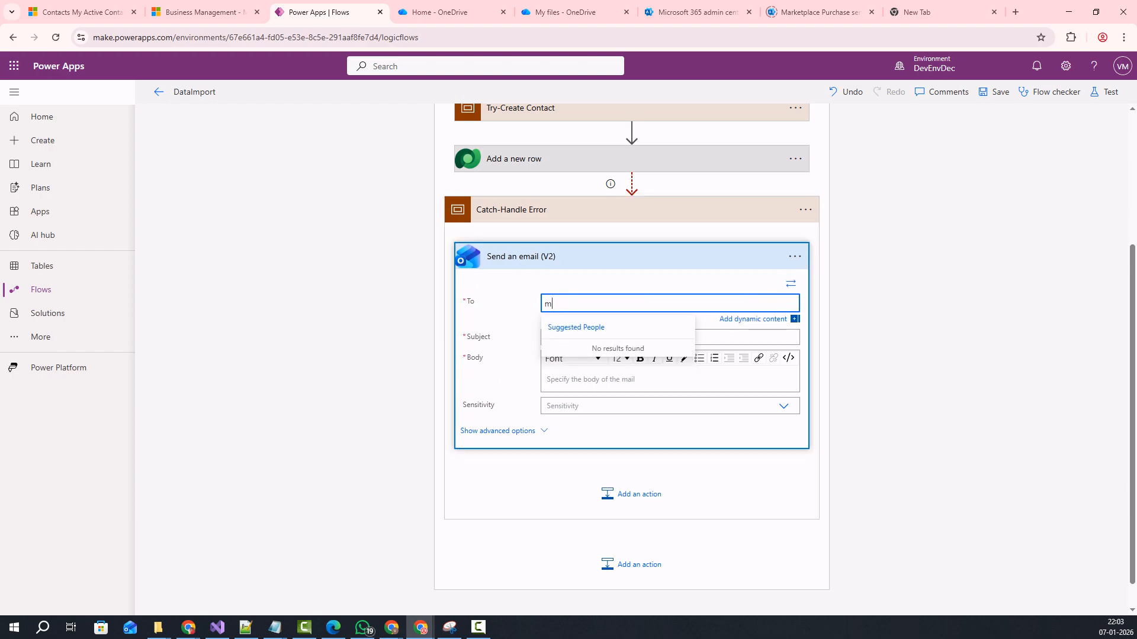
Address the email to the recipient with subject 'Try catch error' and body 'Testing Try catch errors', then save DataImport.
{"action": "key", "text": "Tab"}
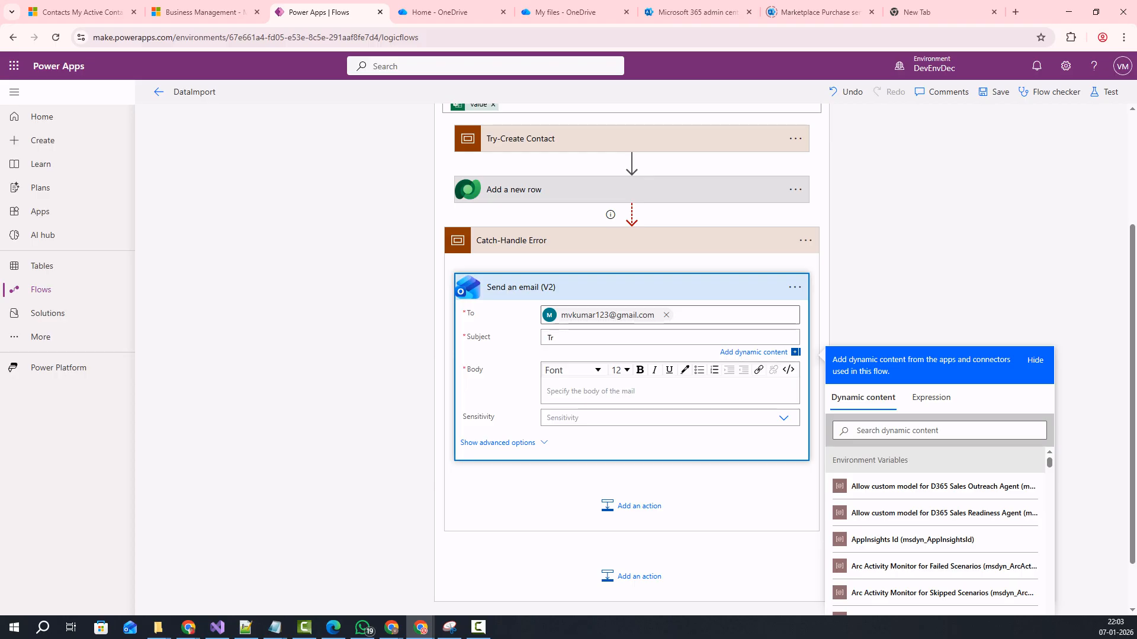
{"action": "type", "text": "Try catch error"}
{"action": "left_click", "coordinate": [548, 391]}
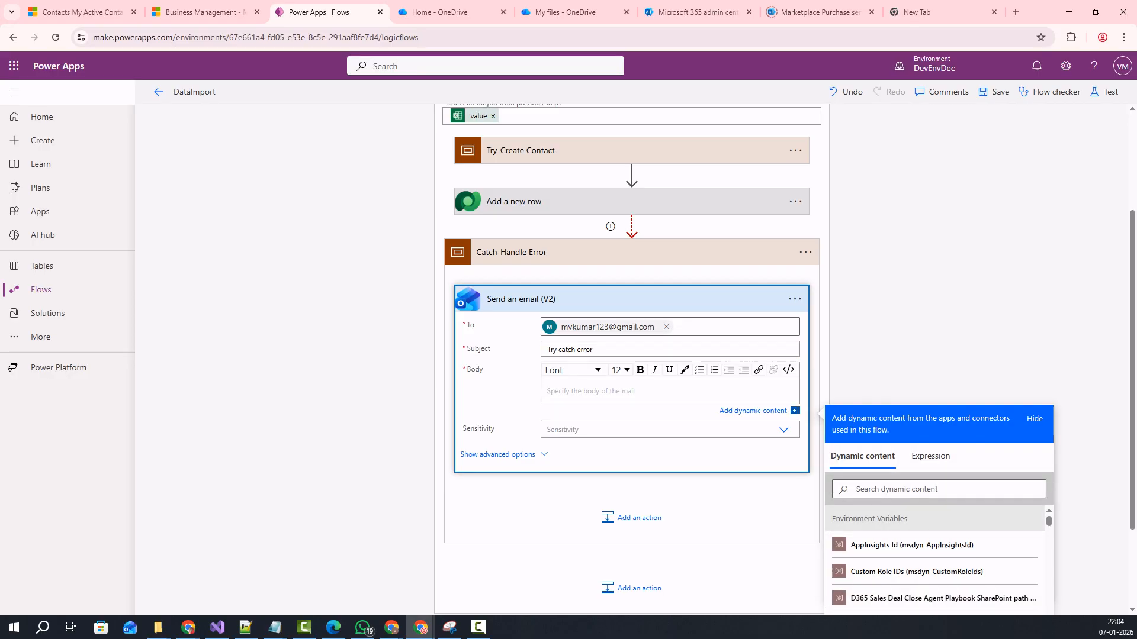
{"action": "type", "text": "Testing Try catch errors"}
{"action": "scroll", "coordinate": [631, 355], "scroll_direction": "down", "scroll_amount": 2}
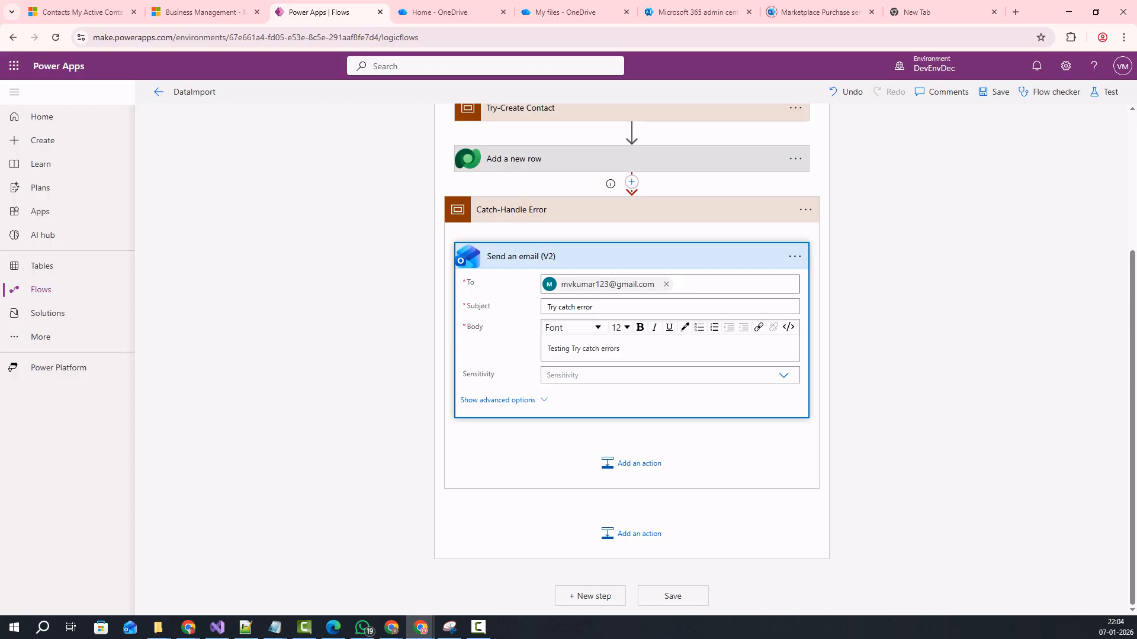
{"action": "left_click", "coordinate": [994, 91]}
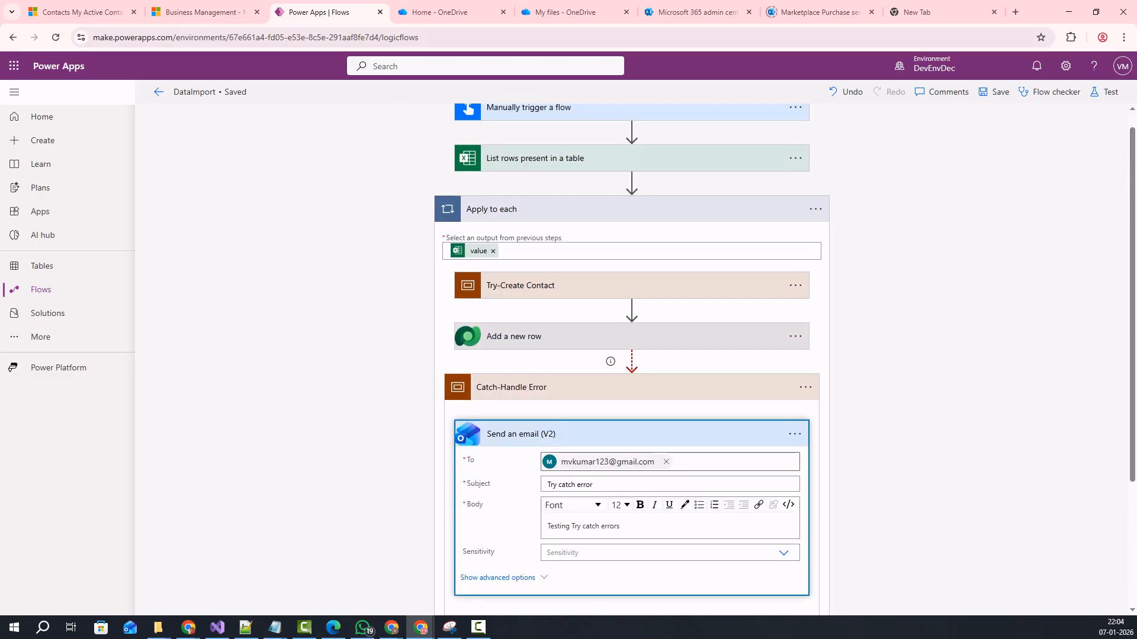
{"action": "key", "text": "ctrl+Tab"}
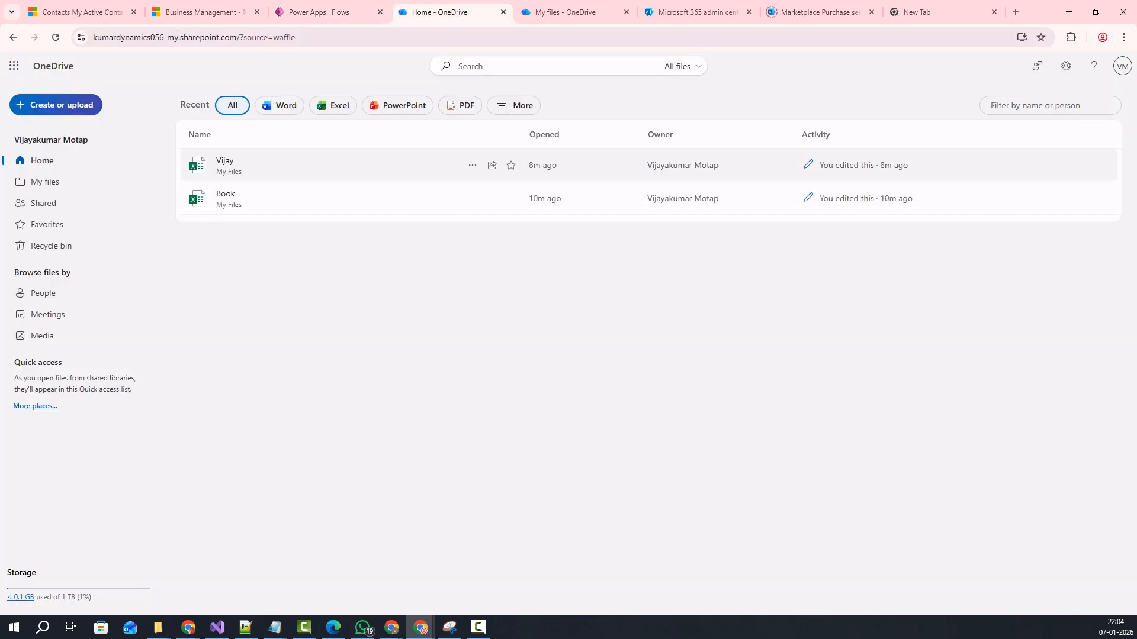
Open the Vijay workbook from OneDrive Home in Excel for the web.
{"action": "left_click", "coordinate": [225, 161]}
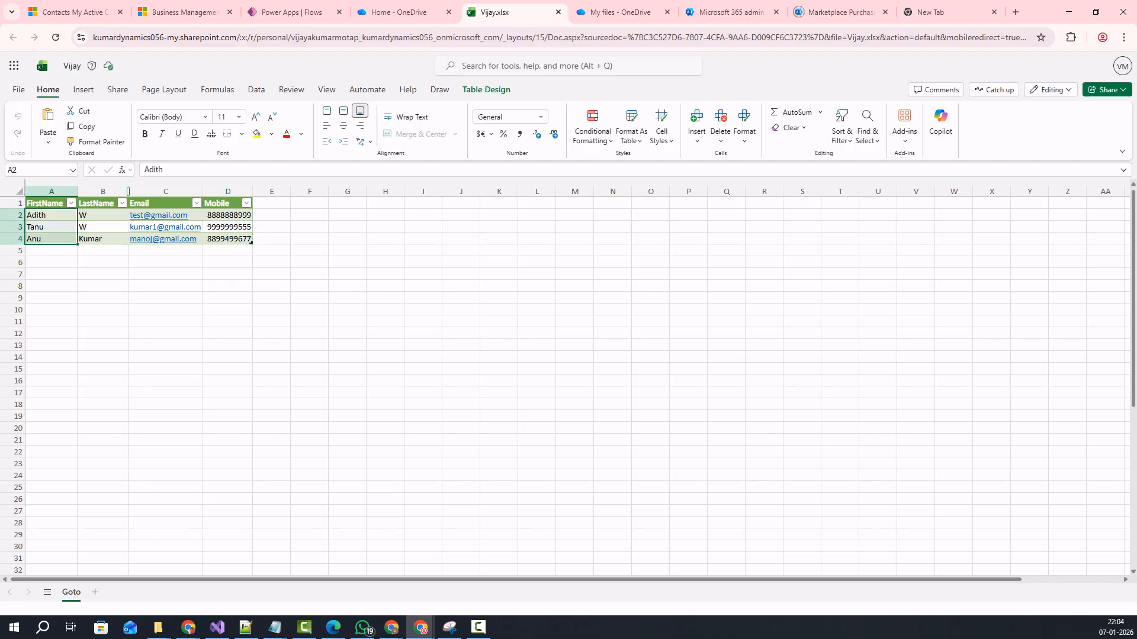
Refresh the 25-record My Active Contacts list in Dynamics 365, then return to the DataImport flow.
{"action": "left_click", "coordinate": [71, 12]}
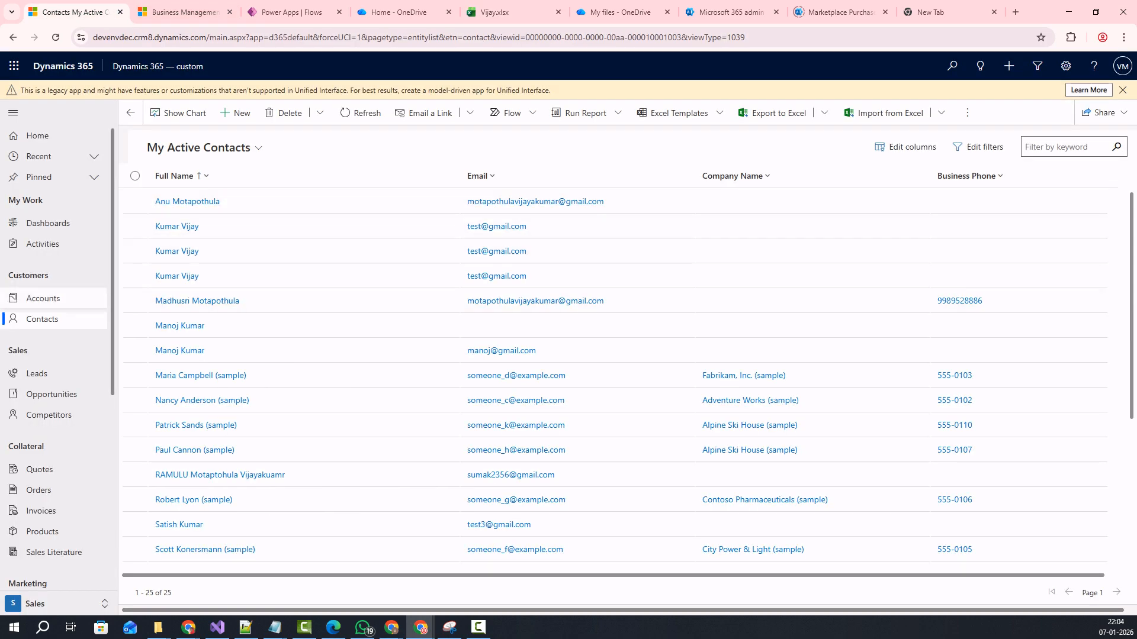
{"action": "left_click", "coordinate": [42, 320]}
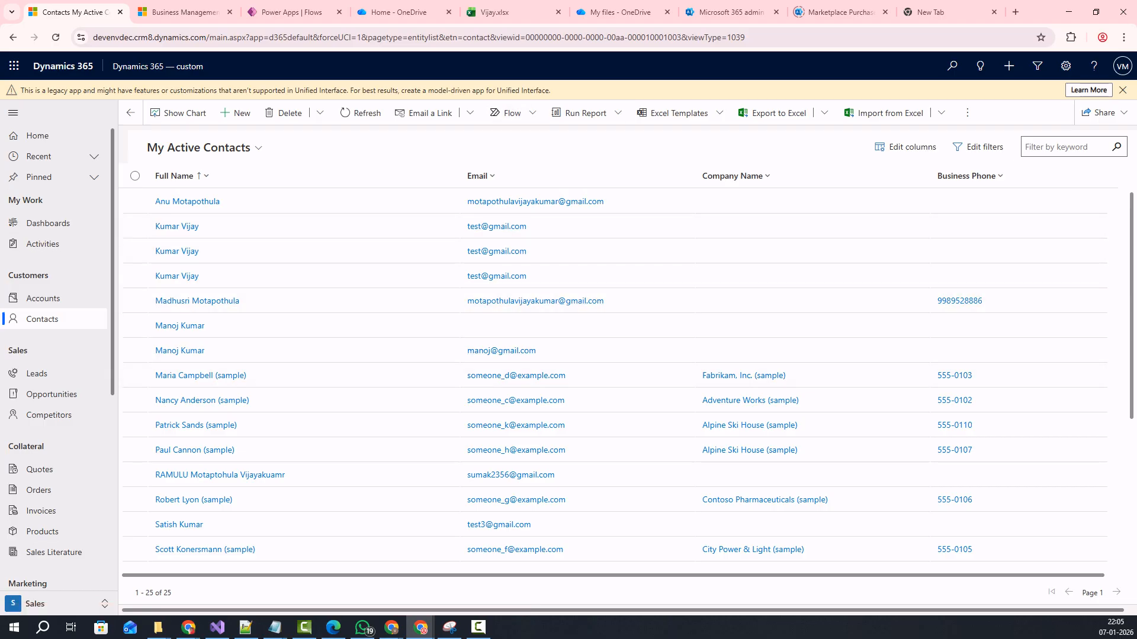
{"action": "left_click", "coordinate": [181, 12]}
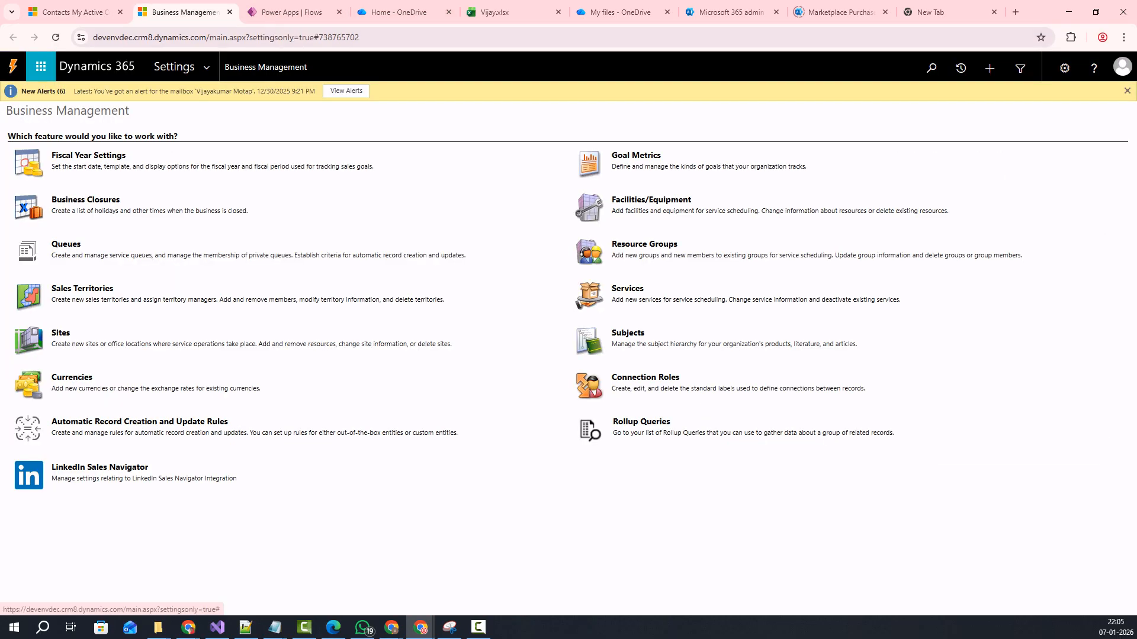
{"action": "left_click", "coordinate": [291, 11]}
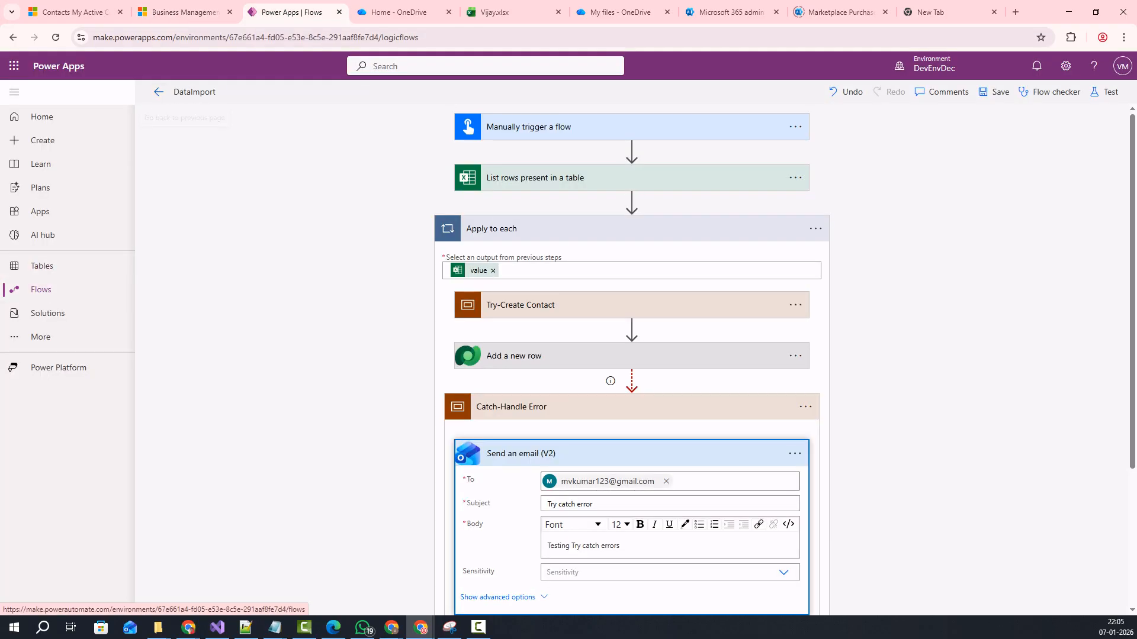
Run DataImport manually from the flows list and open its details page with the run in progress.
{"action": "left_click", "coordinate": [159, 91]}
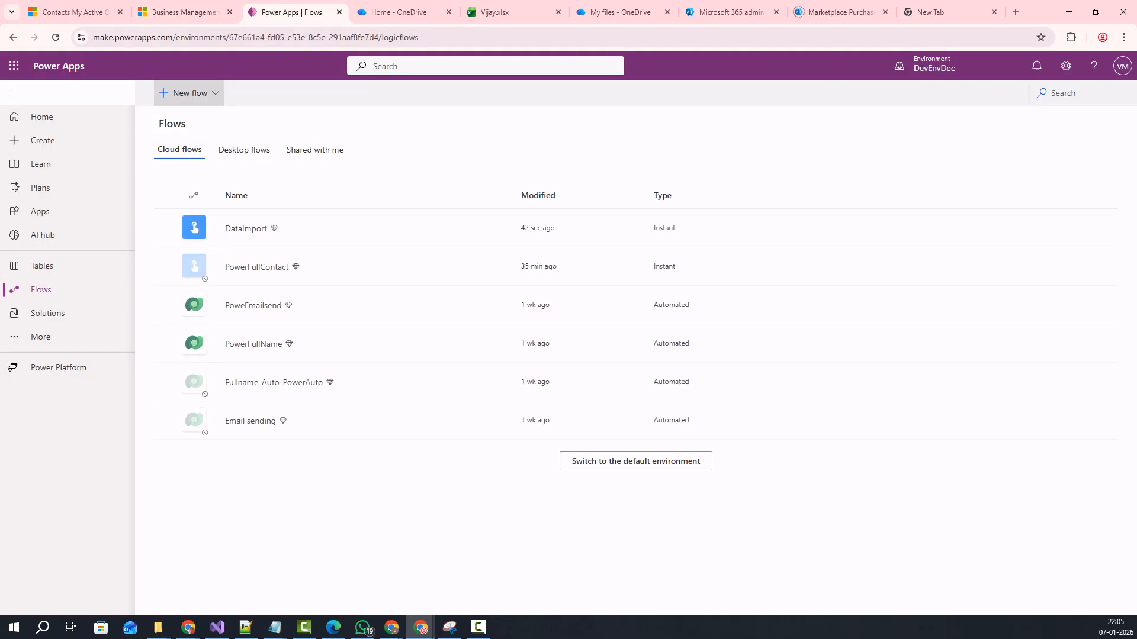
{"action": "left_click", "coordinate": [169, 228]}
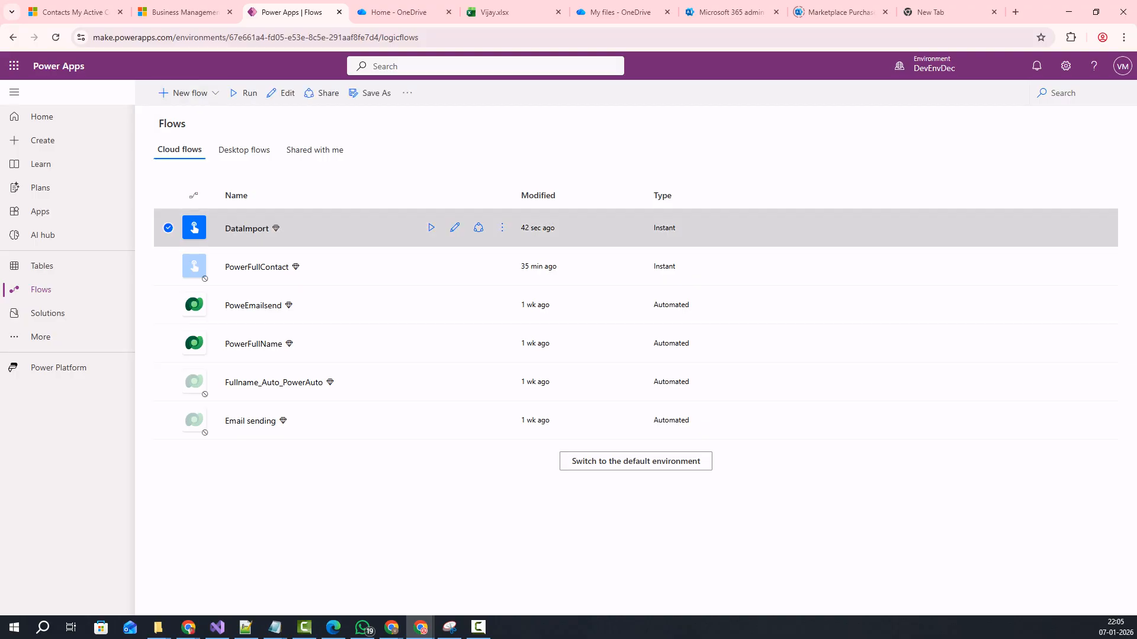
{"action": "left_click", "coordinate": [431, 227]}
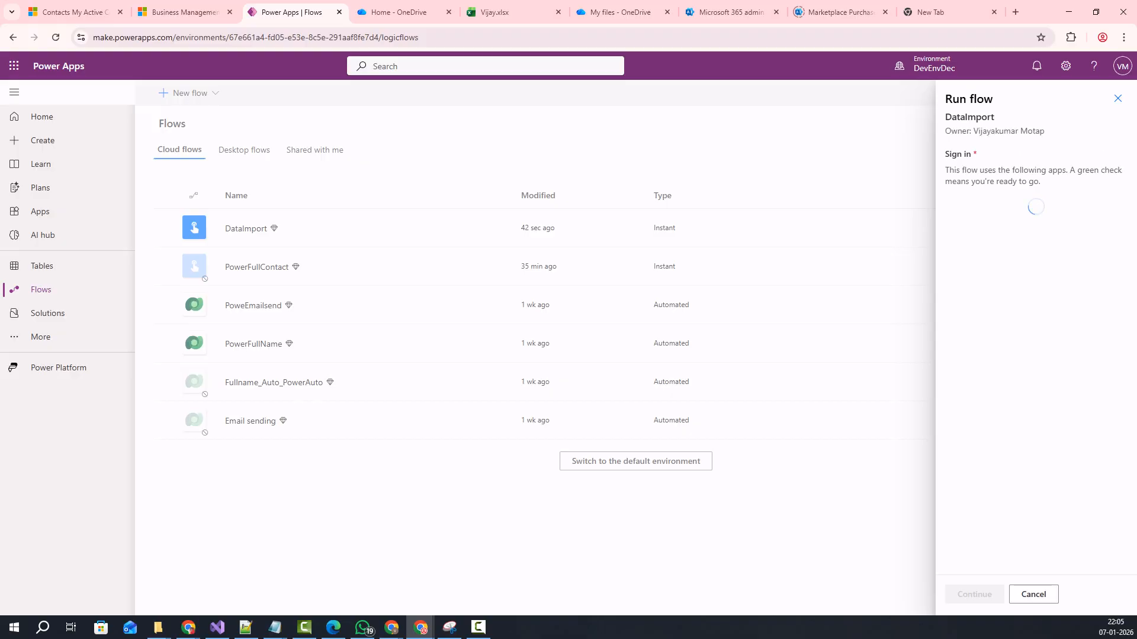
{"action": "left_click", "coordinate": [974, 595]}
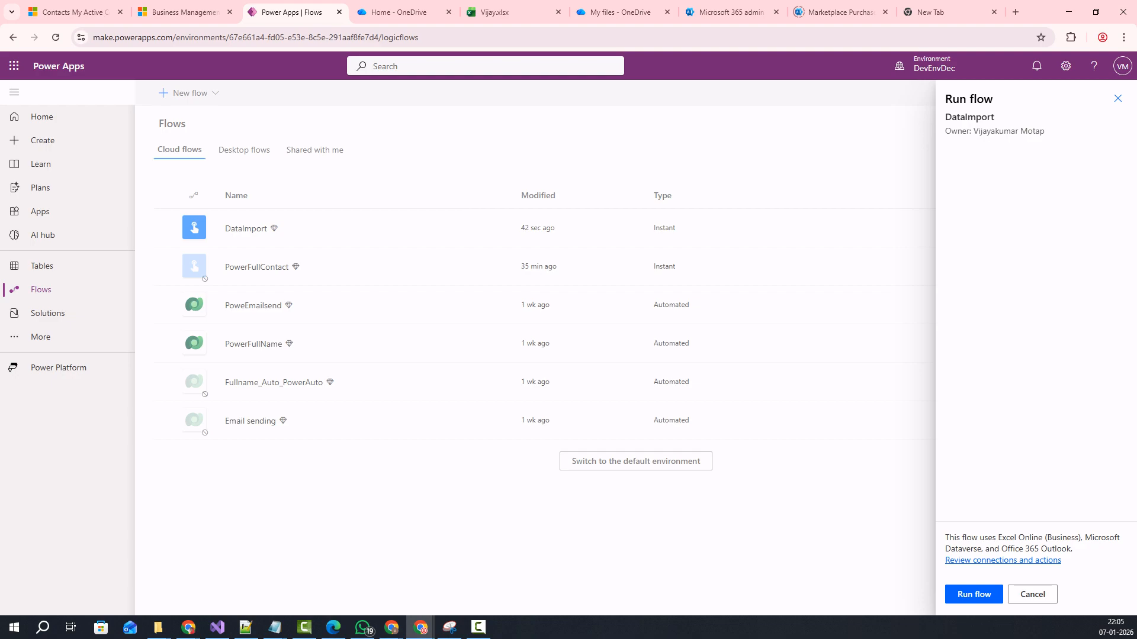
{"action": "left_click", "coordinate": [974, 594]}
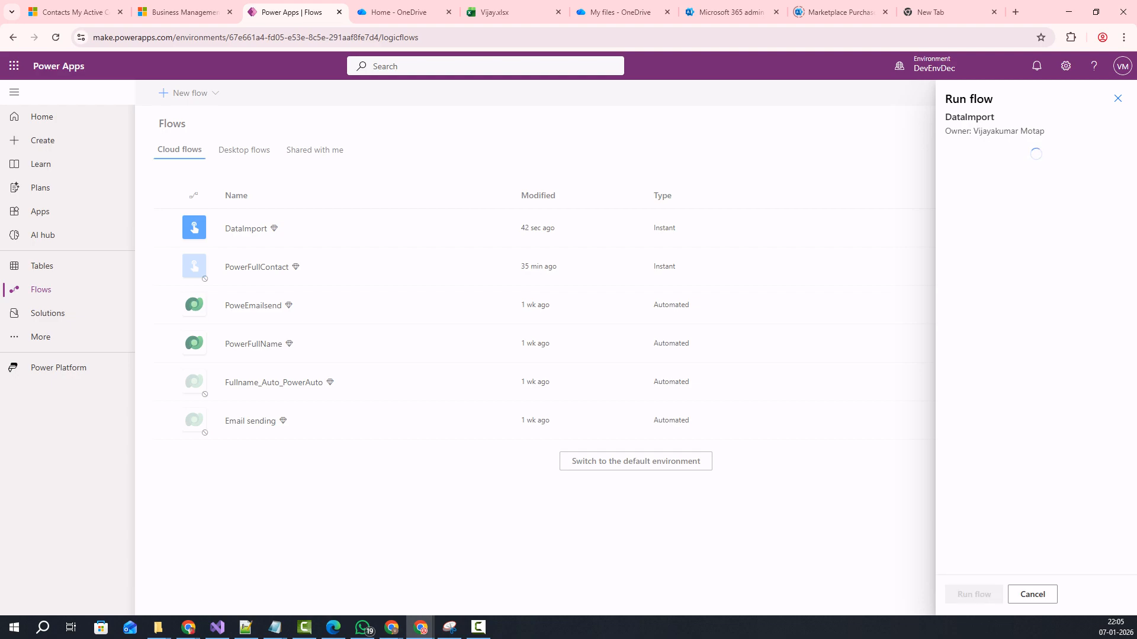
{"action": "left_click", "coordinate": [969, 594]}
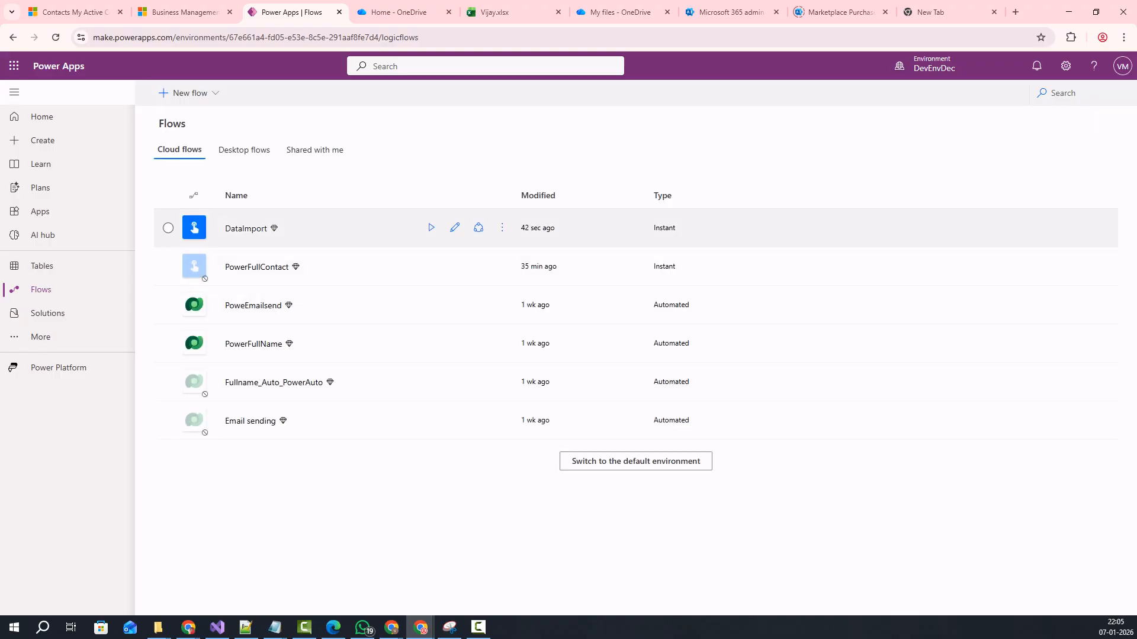
{"action": "left_click", "coordinate": [246, 229]}
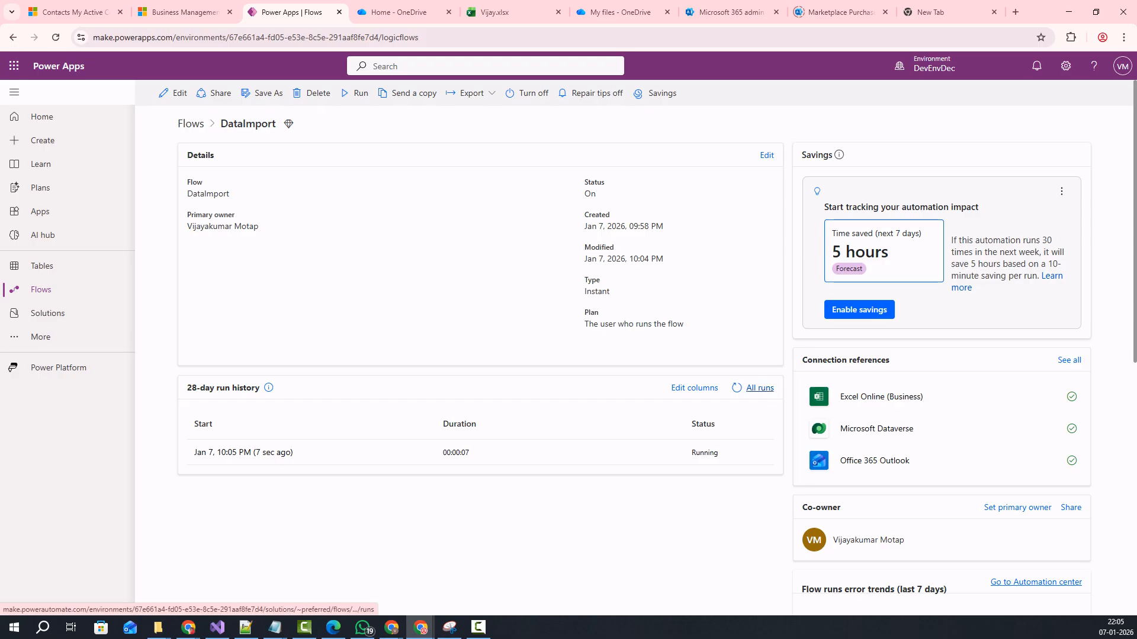
Open DataImport's run history and confirm the latest run succeeded with the trigger, List rows and Apply to each steps completed.
{"action": "left_click", "coordinate": [759, 388]}
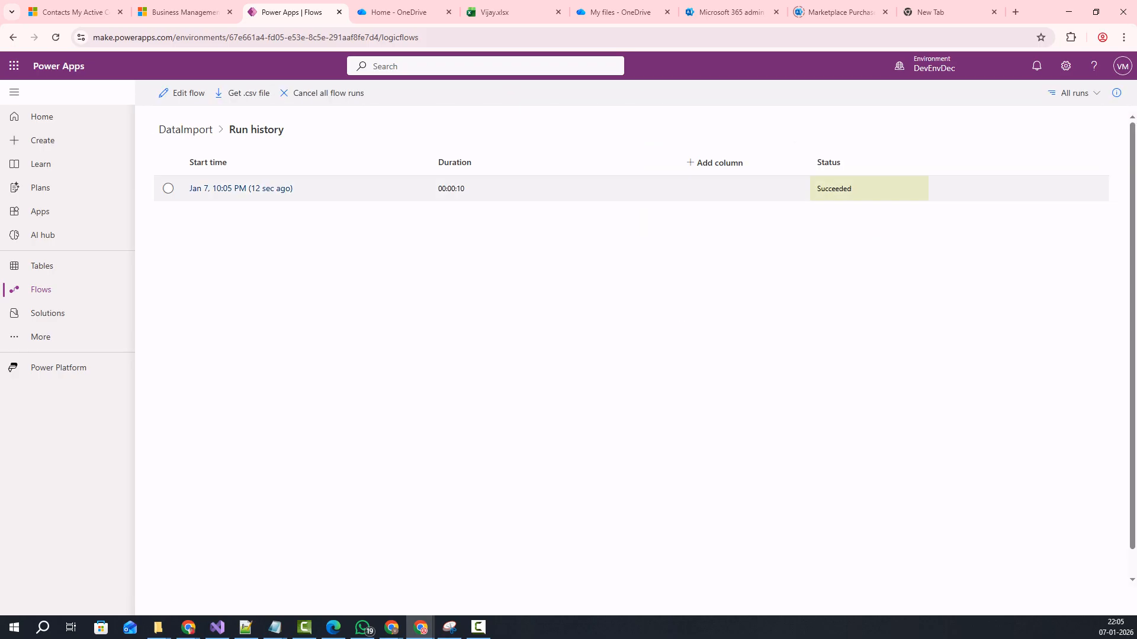
{"action": "left_click", "coordinate": [835, 188]}
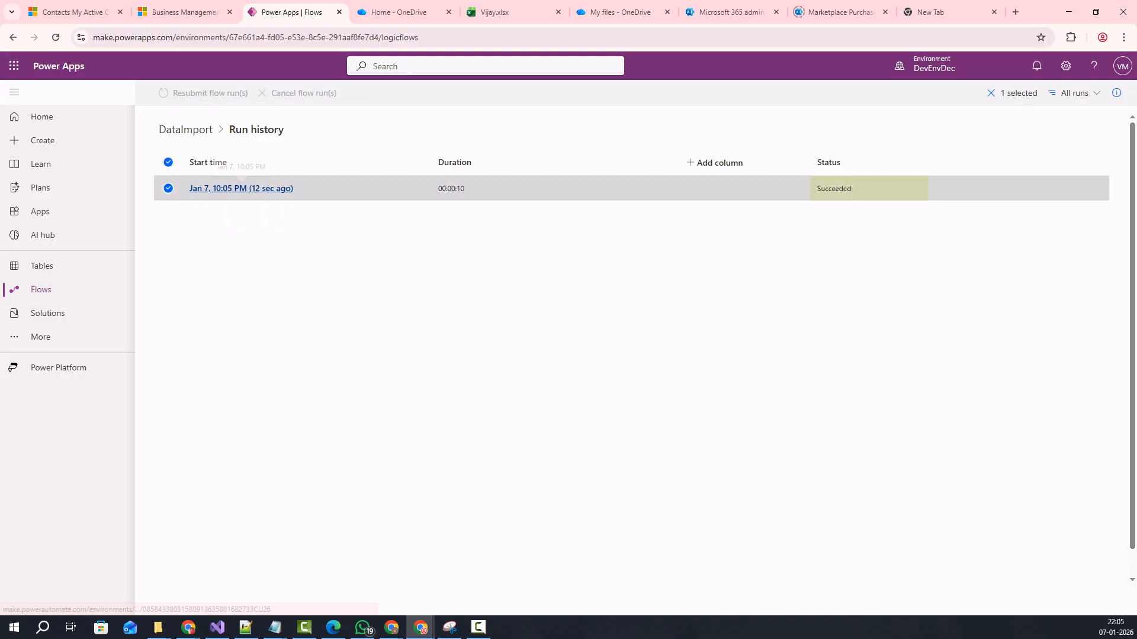
{"action": "left_click", "coordinate": [241, 189]}
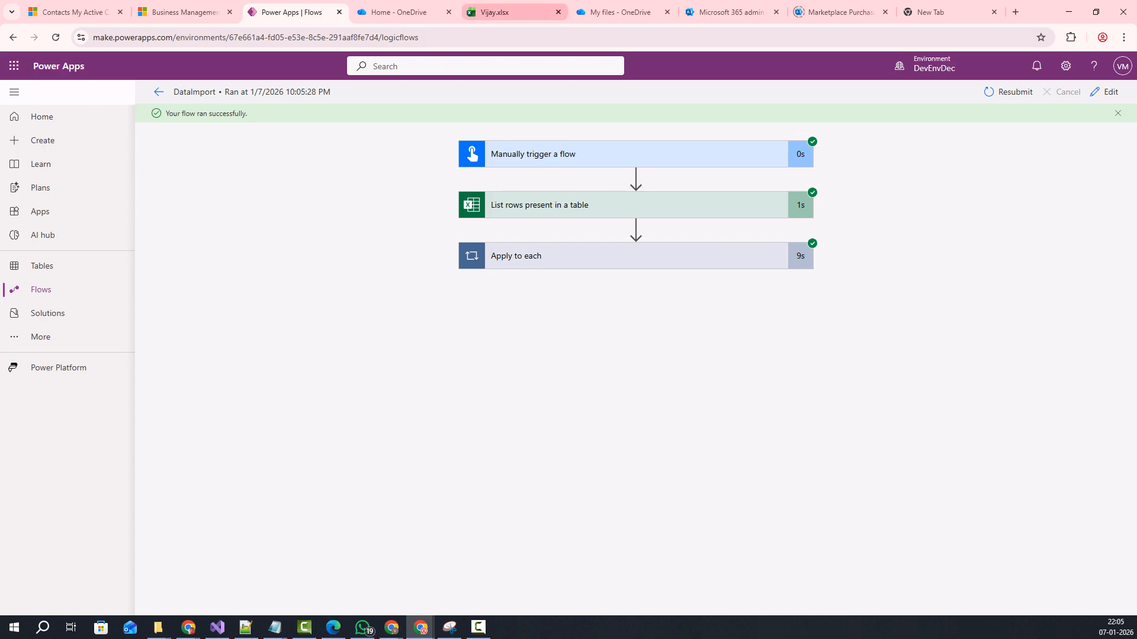
{"action": "left_click", "coordinate": [492, 12]}
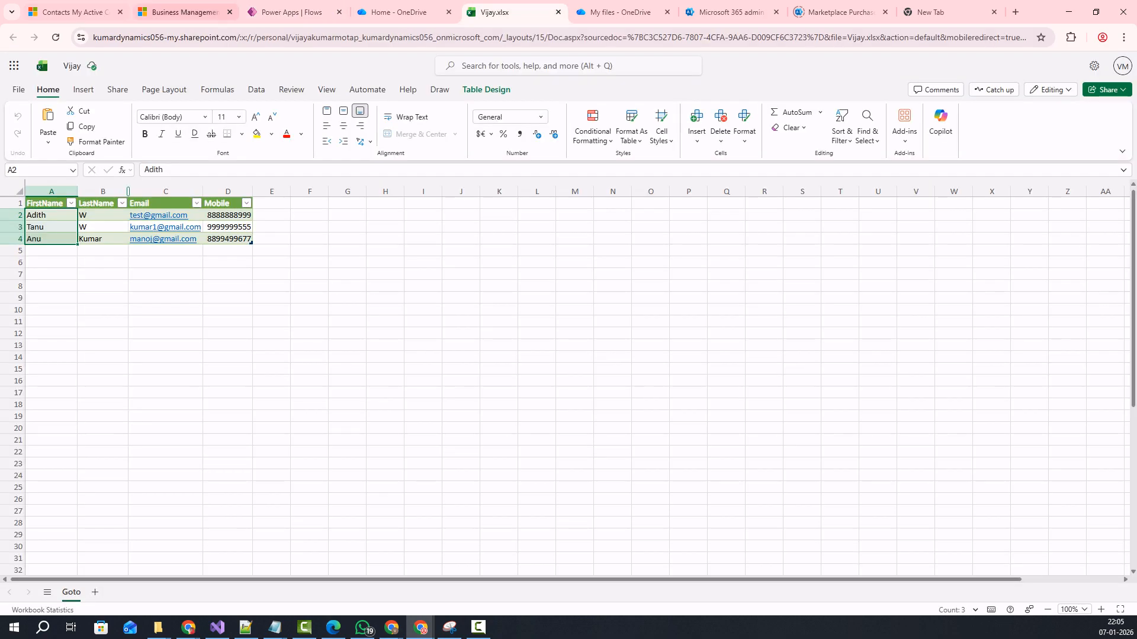
Return to the Dynamics 365 My Active Contacts tab, still showing 25 records.
{"action": "left_click", "coordinate": [71, 11]}
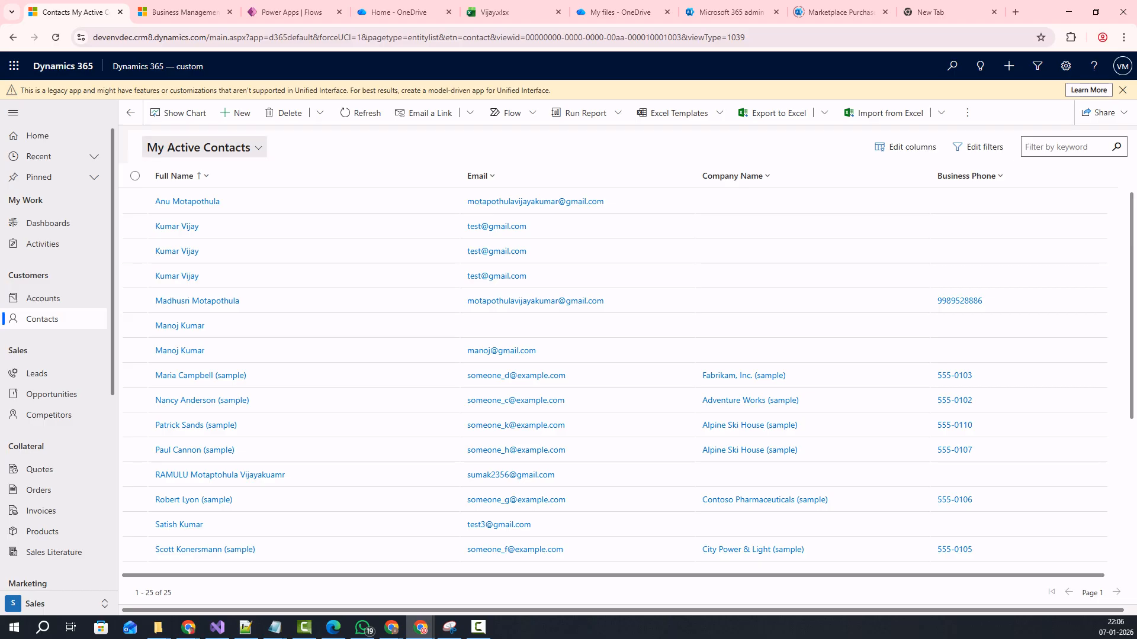
Switch the contacts list to Kumar-View and bring up the Created On column's sort options.
{"action": "left_click", "coordinate": [198, 148]}
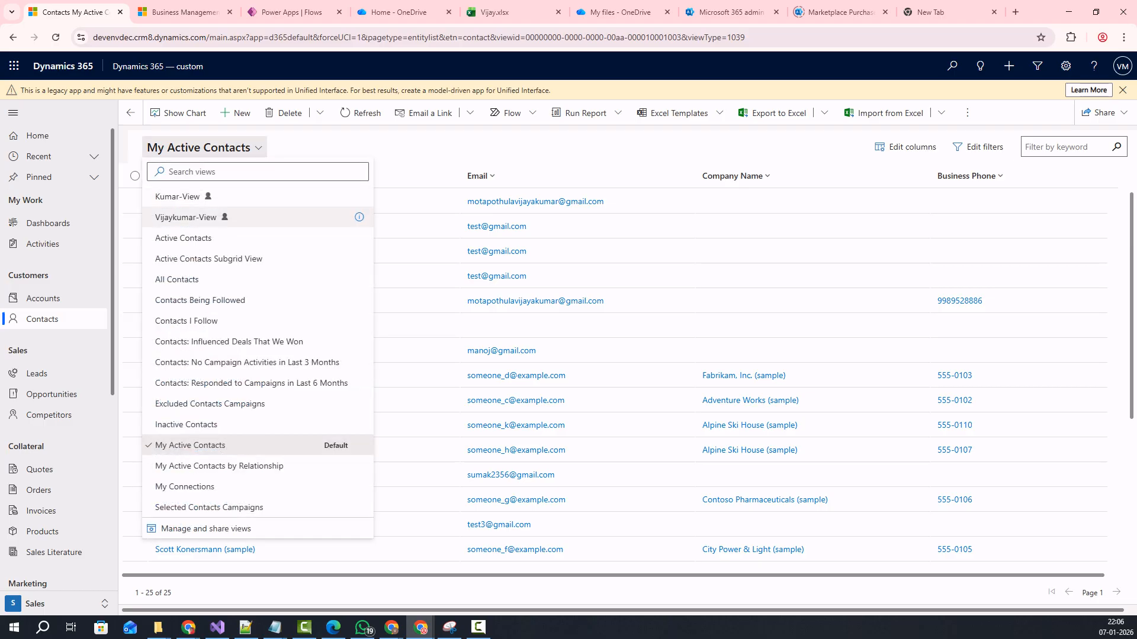
{"action": "left_click", "coordinate": [177, 197]}
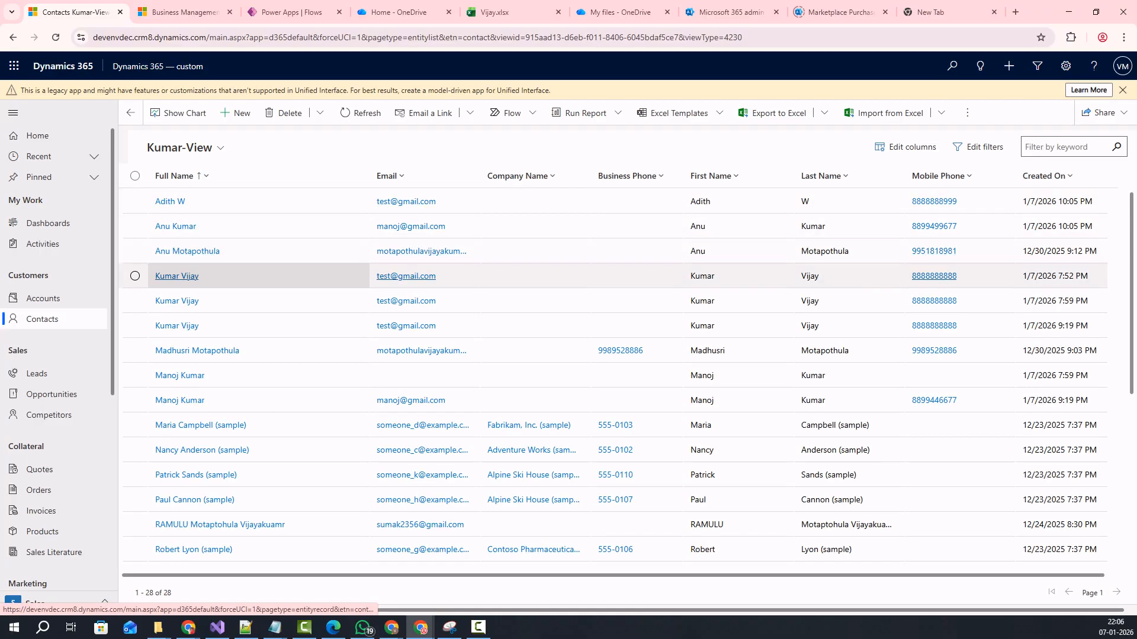
{"action": "key", "text": "Up"}
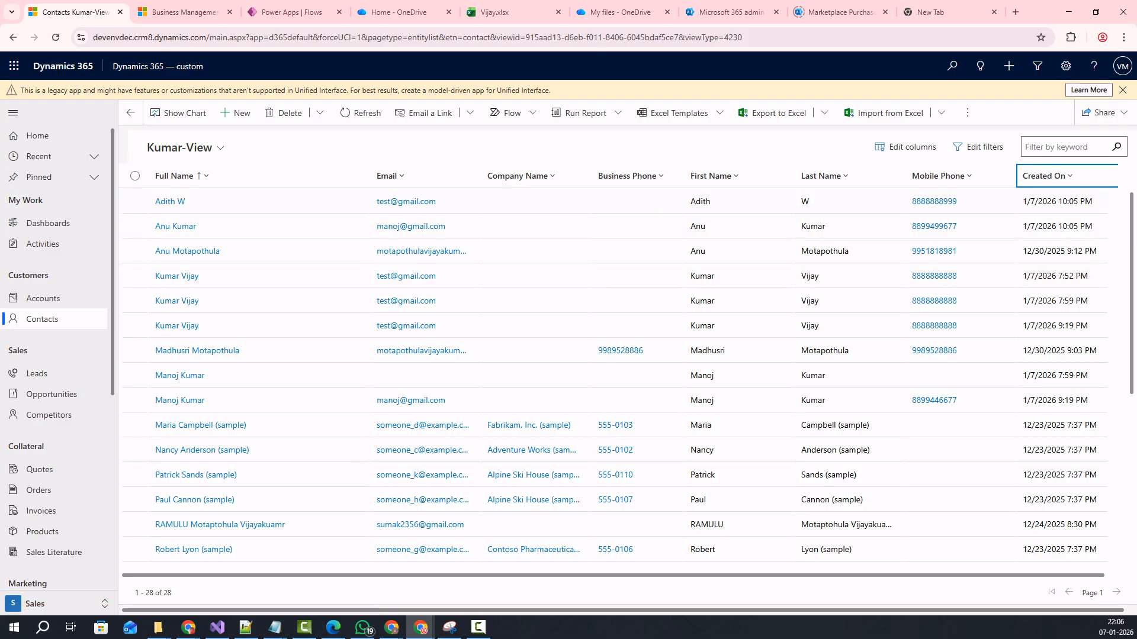
{"action": "key", "text": "Return"}
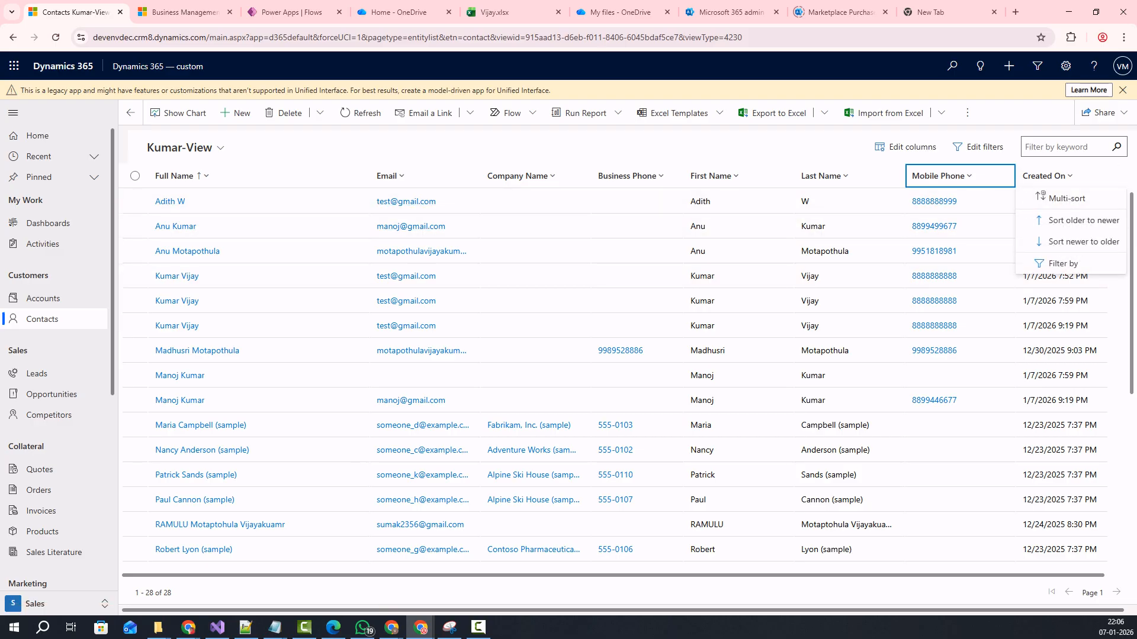
{"action": "key", "text": "Escape"}
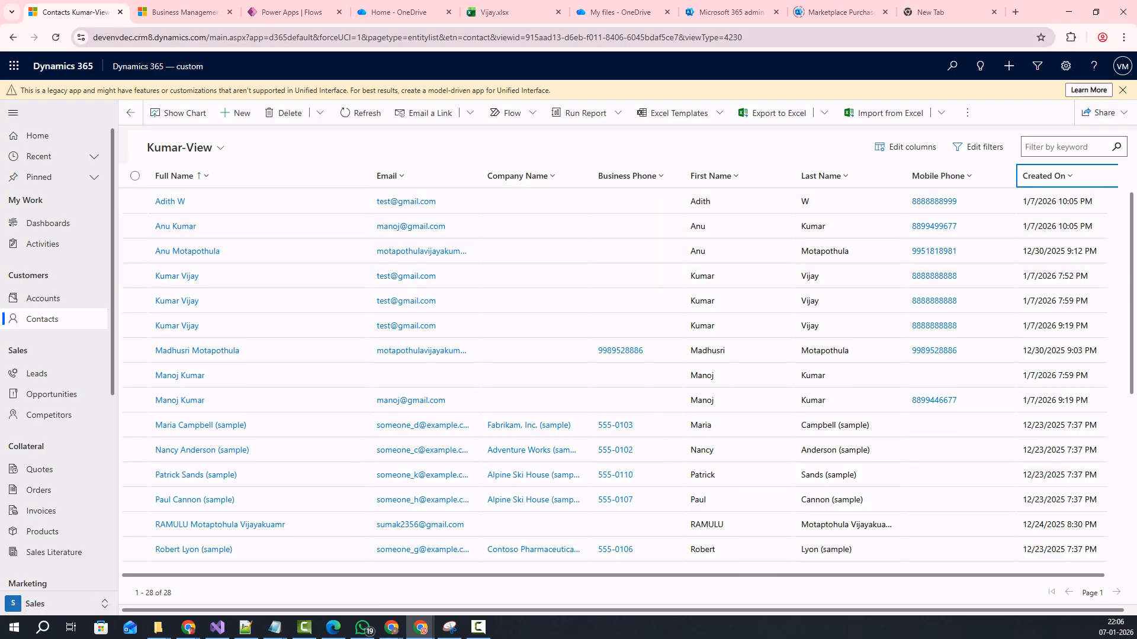
{"action": "key", "text": "ctrl+5"}
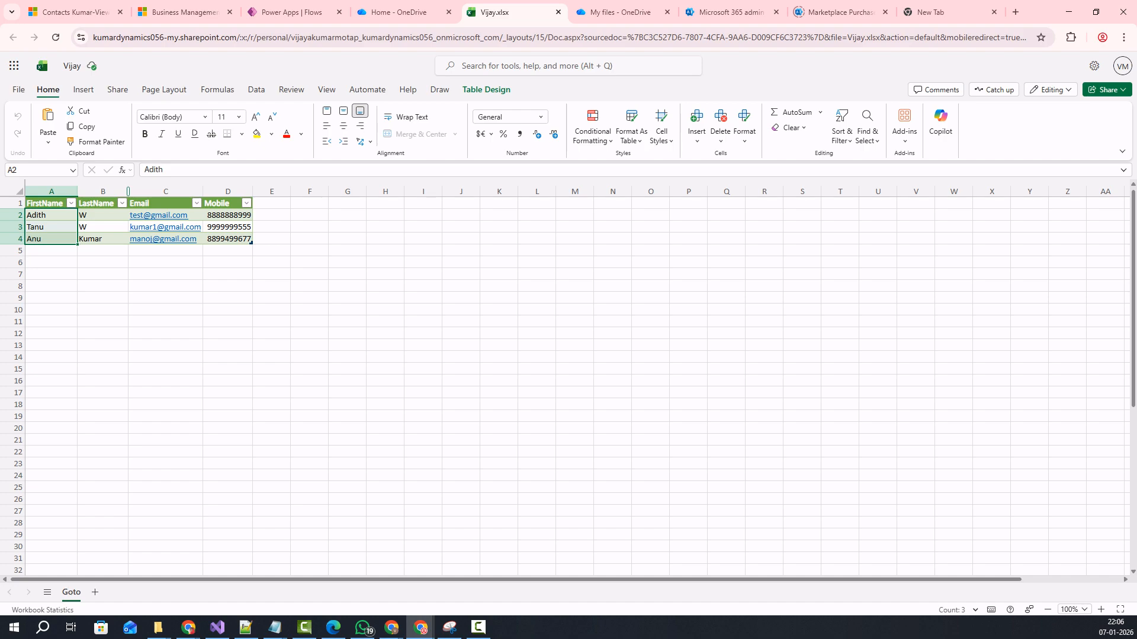
{"action": "left_click", "coordinate": [180, 12]}
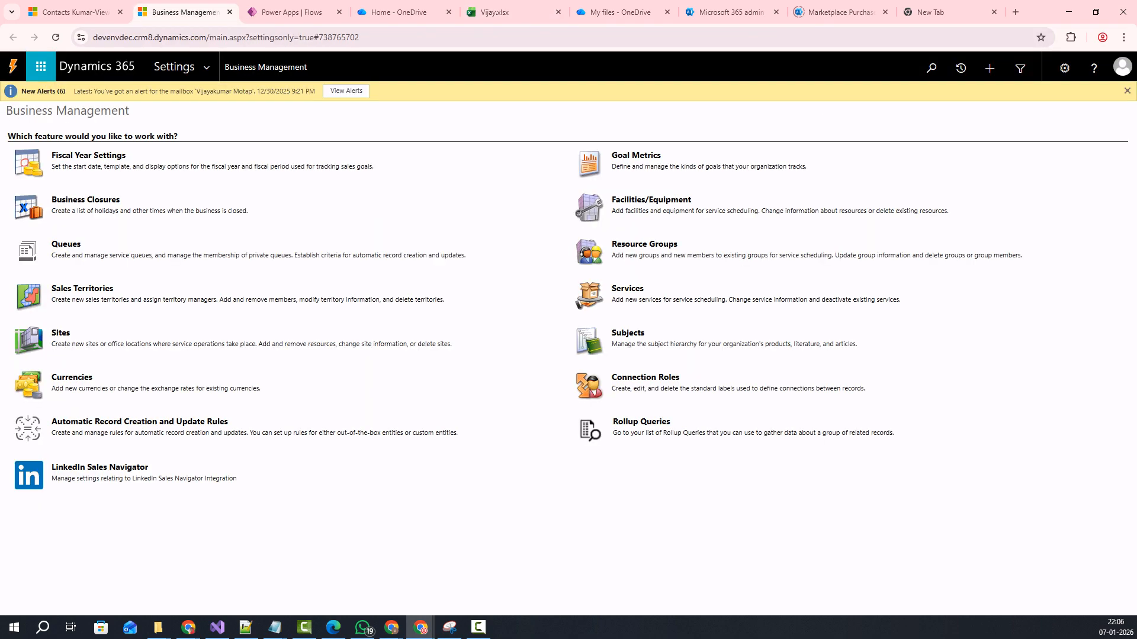
{"action": "left_click", "coordinate": [88, 12]}
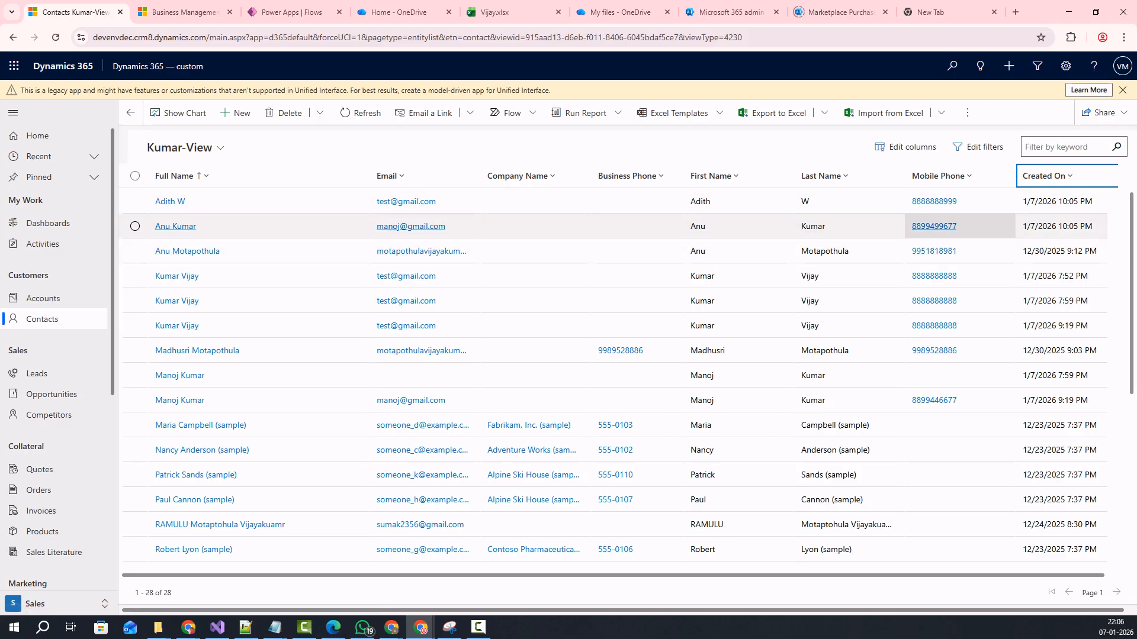
Sort Kumar-View by Created On newer to older, then select A3:B3 in Vijay.xlsx.
{"action": "key", "text": "Return"}
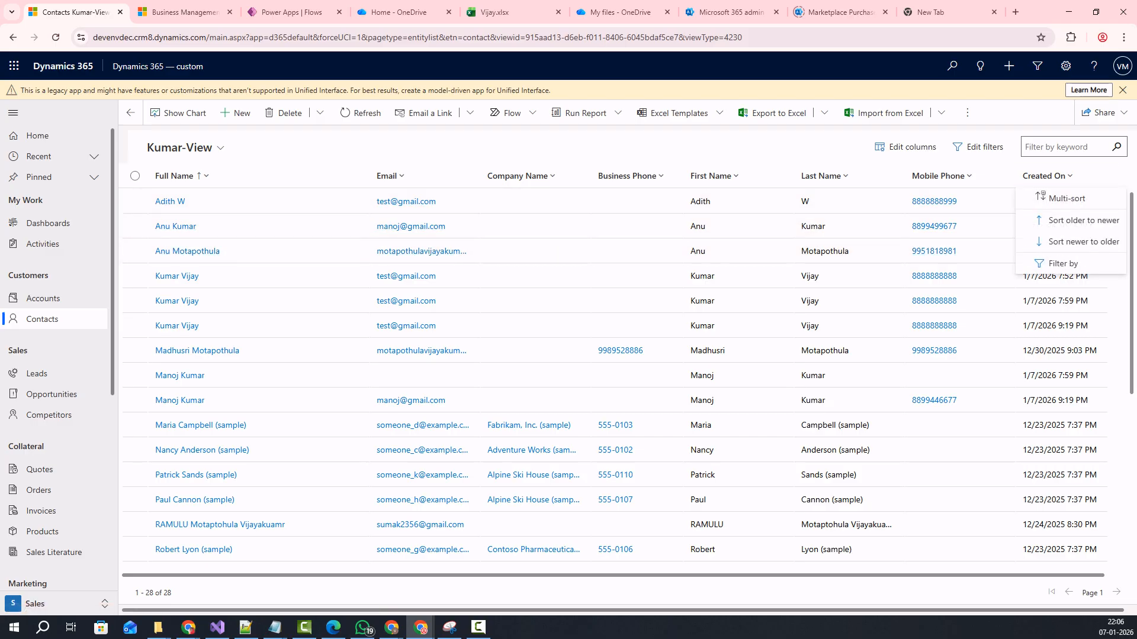
{"action": "key", "text": "Return"}
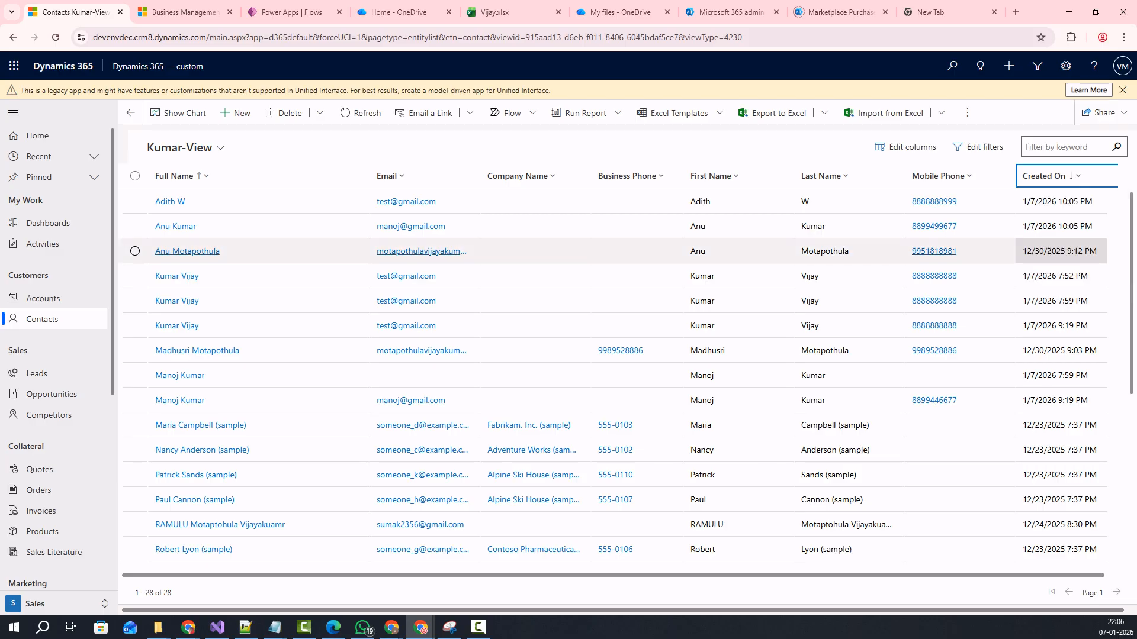
{"action": "key", "text": "Return"}
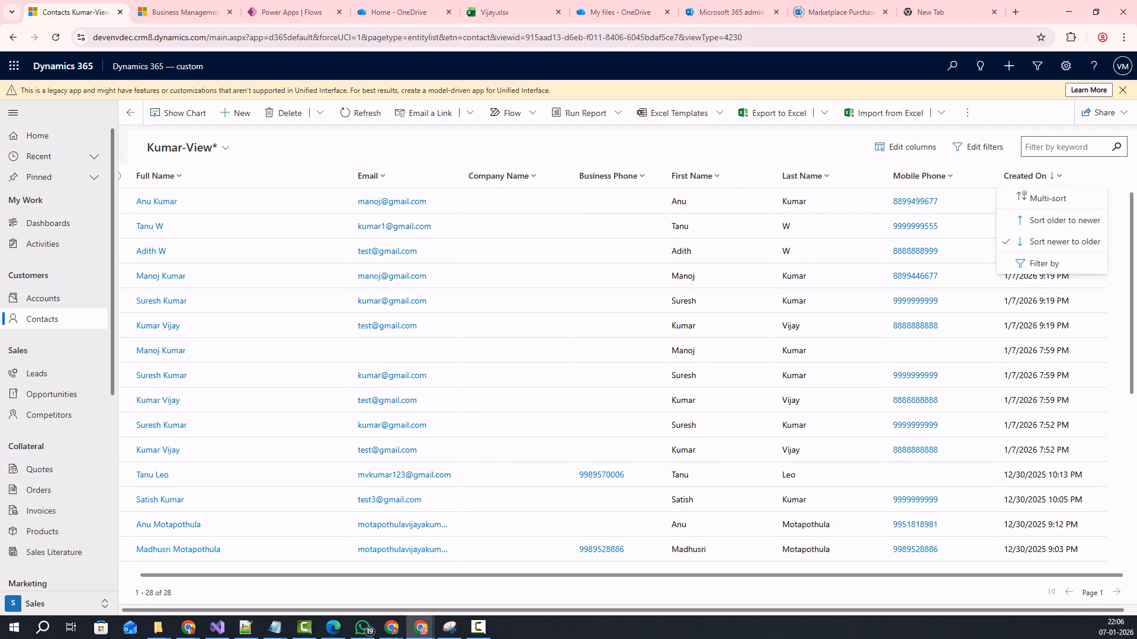
{"action": "key", "text": "Down"}
{"action": "key", "text": "Down"}
{"action": "key", "text": "Down"}
{"action": "key", "text": "Up"}
{"action": "key", "text": "Return"}
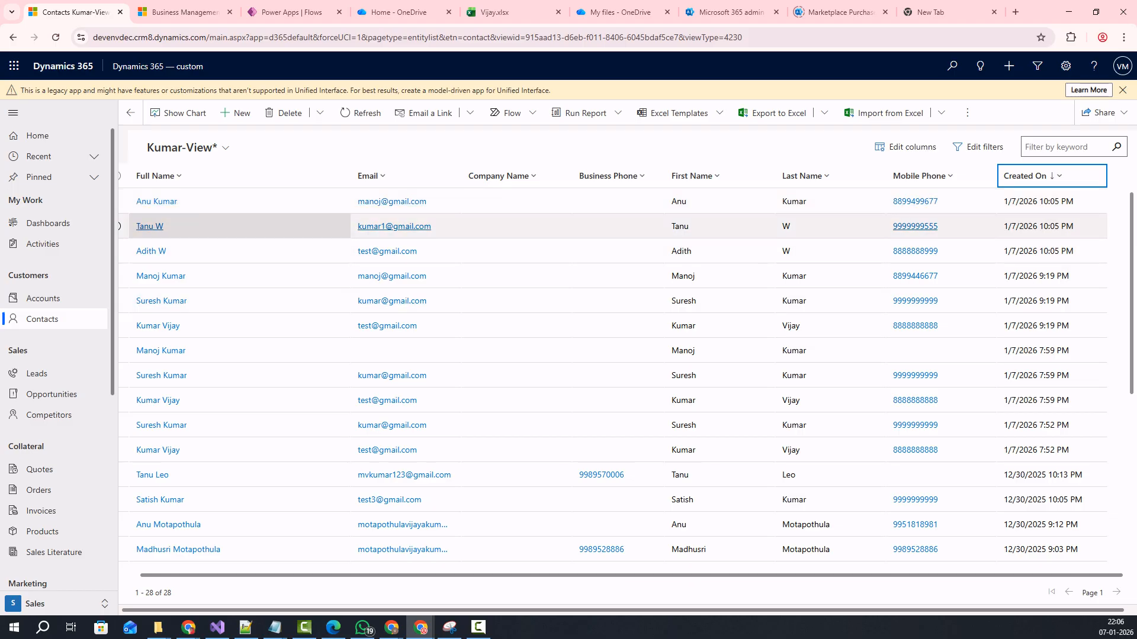
{"action": "left_click_drag", "start_coordinate": [279, 576], "coordinate": [249, 575]}
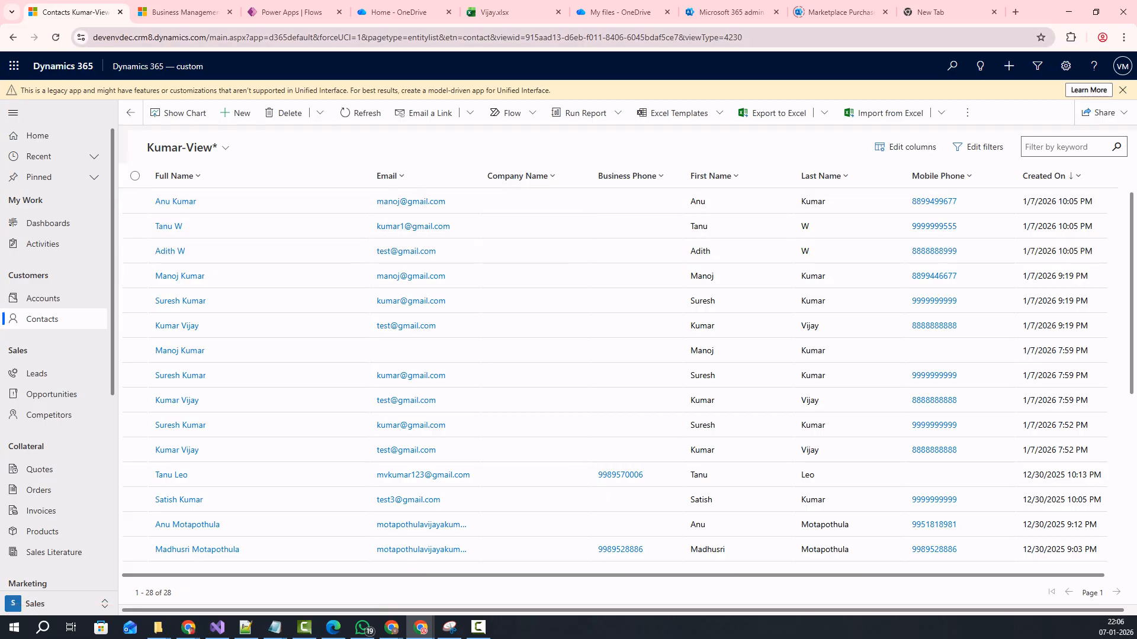
{"action": "left_click", "coordinate": [495, 12]}
{"action": "left_click_drag", "start_coordinate": [45, 239], "coordinate": [102, 227]}
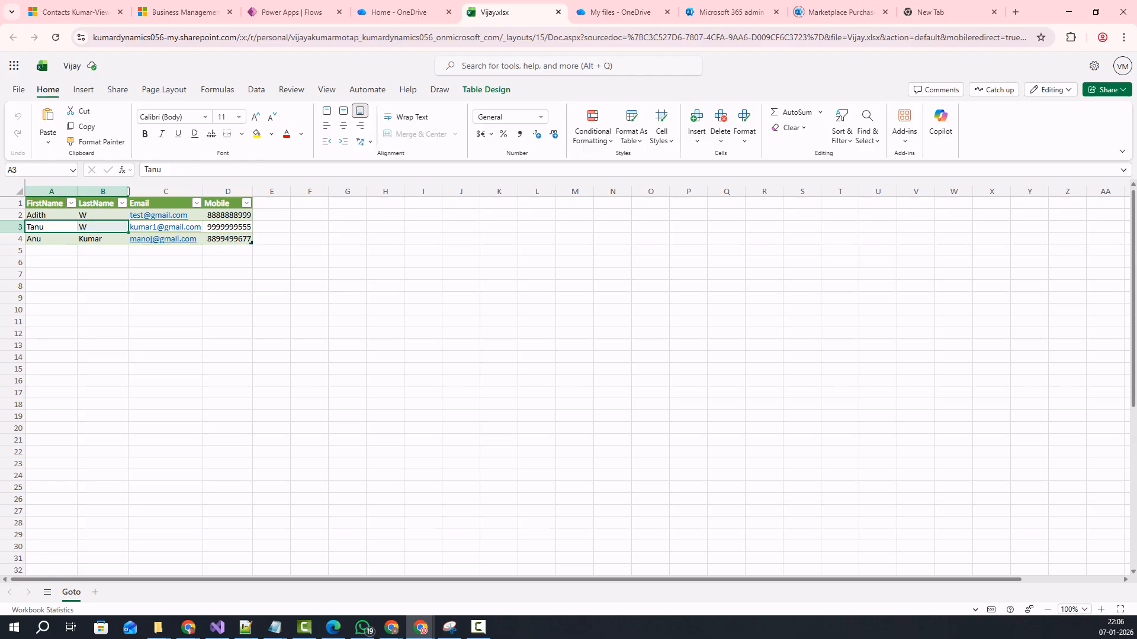
Return to the Kumar-View list, now led by three contacts created at 10:05 PM on 1/7/2026.
{"action": "left_click", "coordinate": [74, 12]}
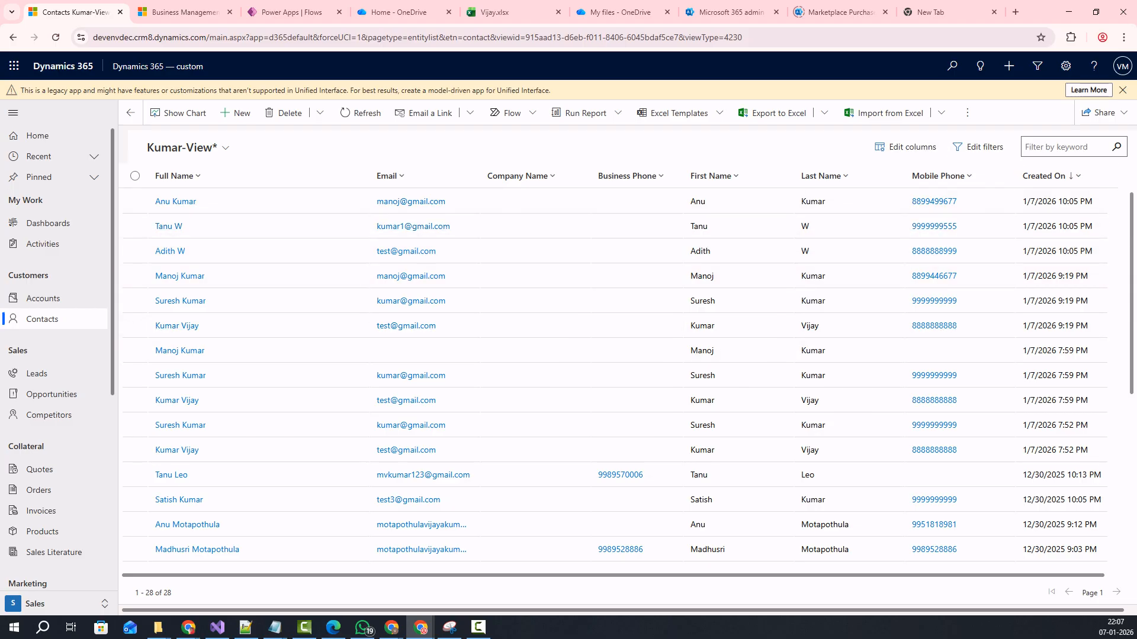
Cycle the view selector through Active Contacts and Kumar-View, then open it to choose All Contacts.
{"action": "left_click", "coordinate": [940, 176]}
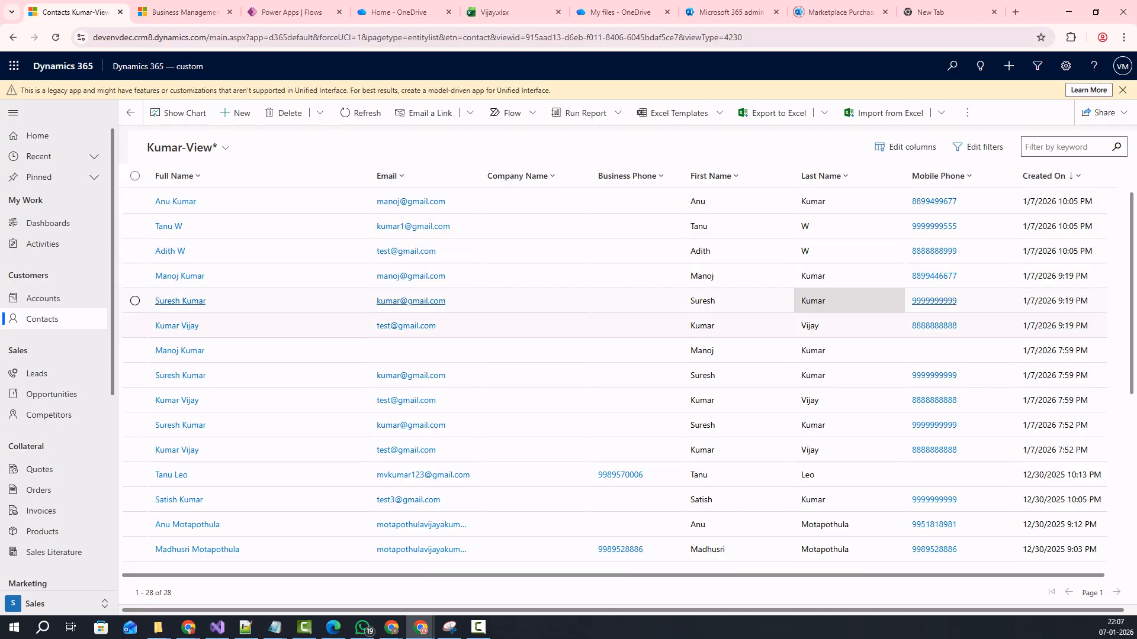
{"action": "left_click", "coordinate": [184, 147]}
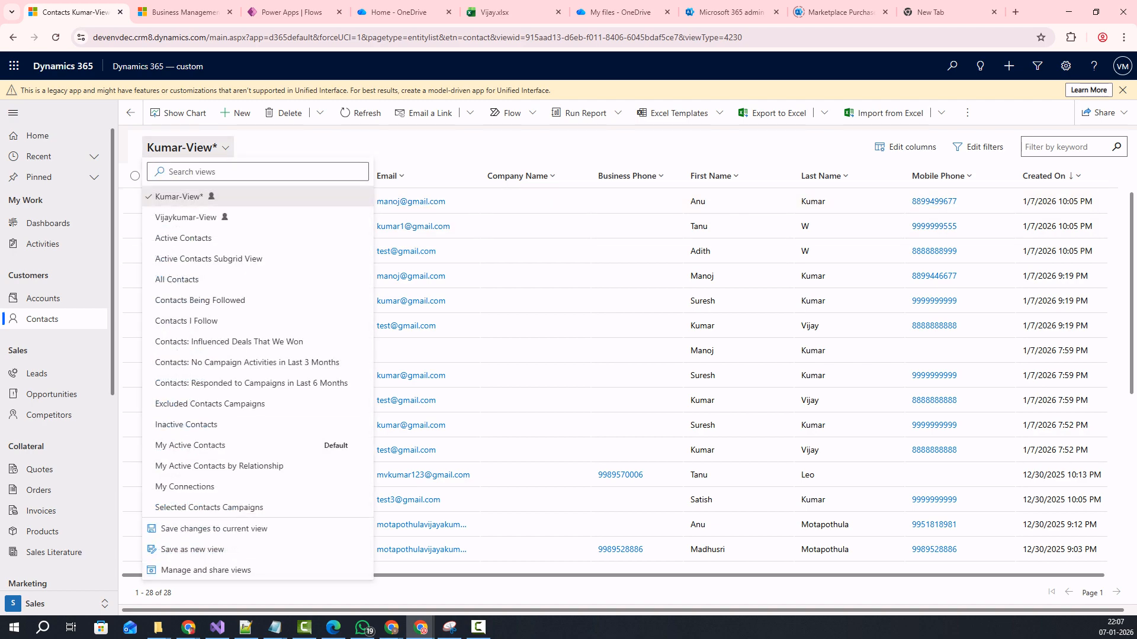
{"action": "left_click", "coordinate": [183, 238]}
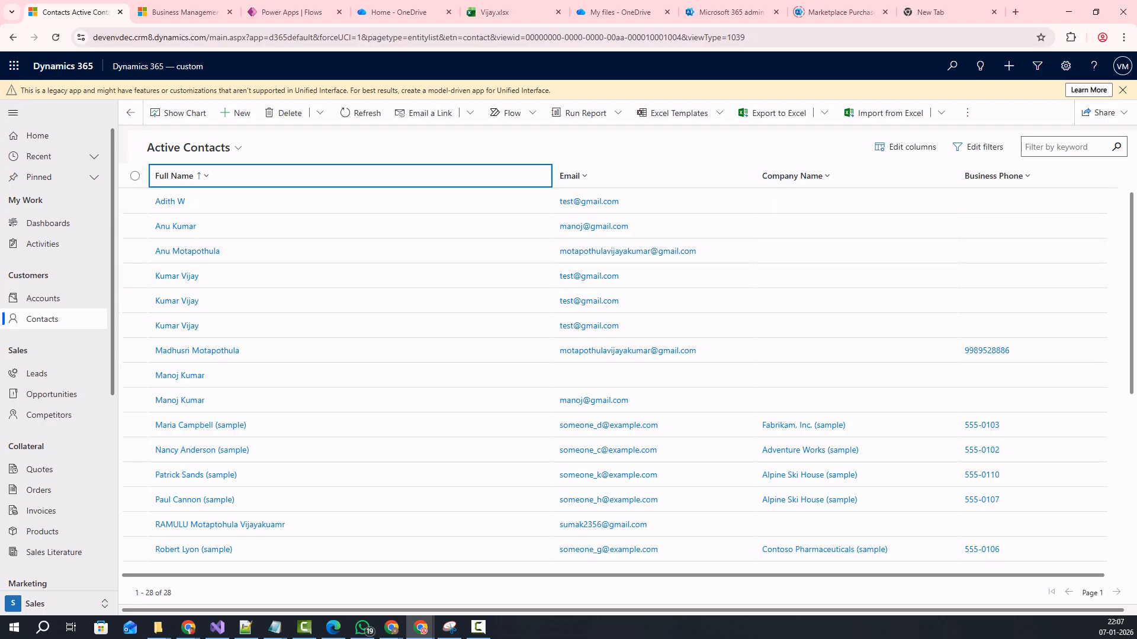
{"action": "left_click", "coordinate": [188, 148]}
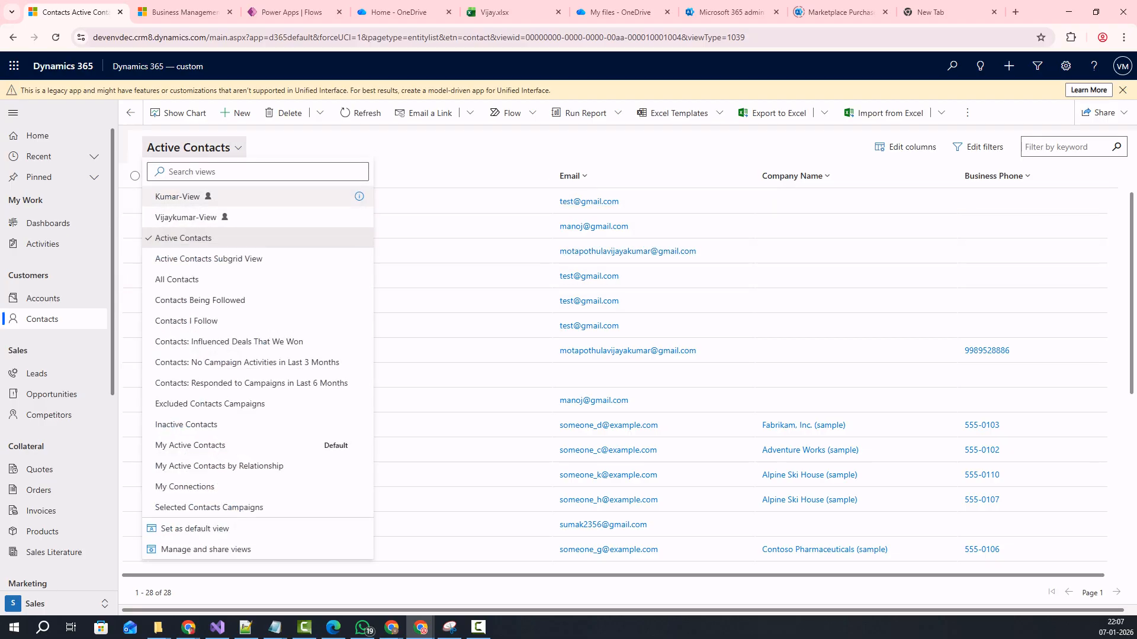
{"action": "left_click", "coordinate": [177, 196]}
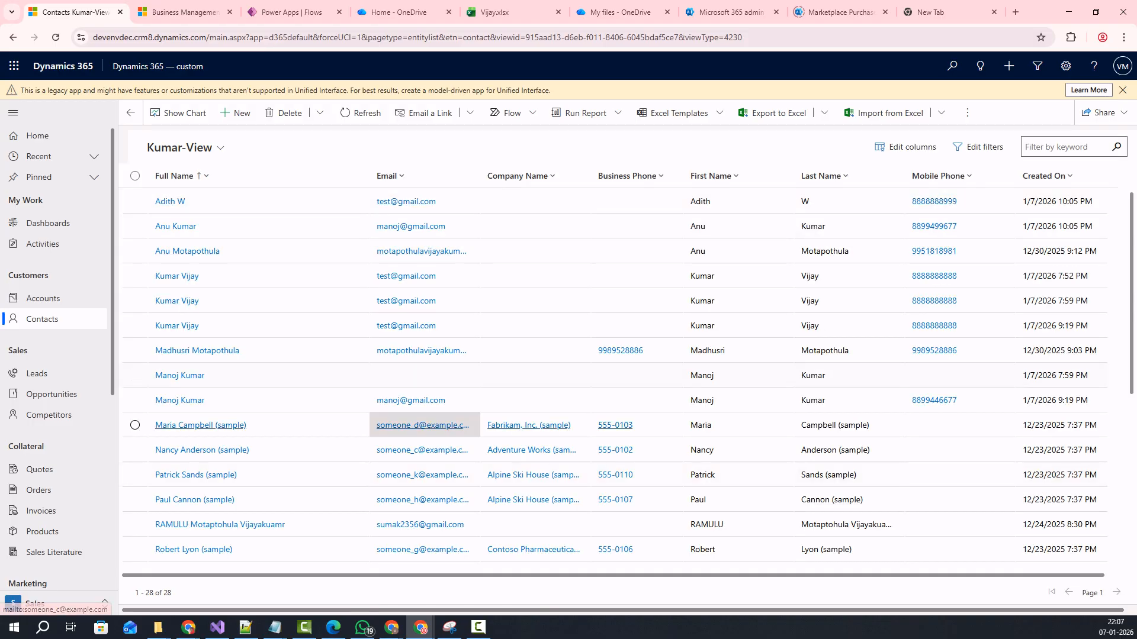
{"action": "left_click", "coordinate": [180, 148]}
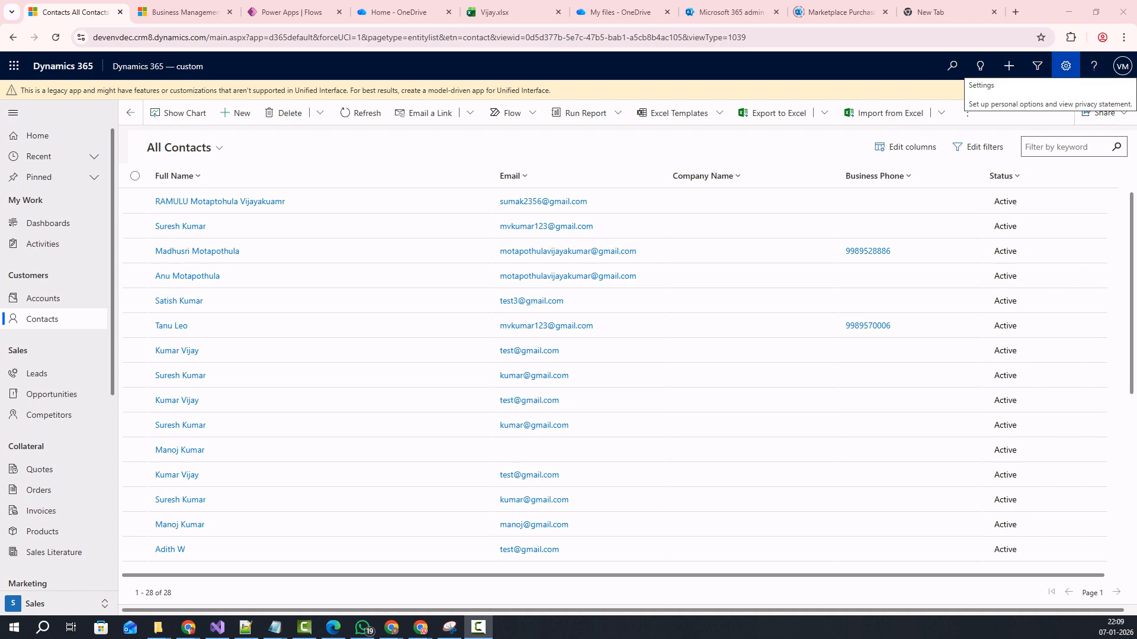
Go to Advanced Settings from the settings menu and launch Advanced Find.
{"action": "left_click", "coordinate": [1066, 65]}
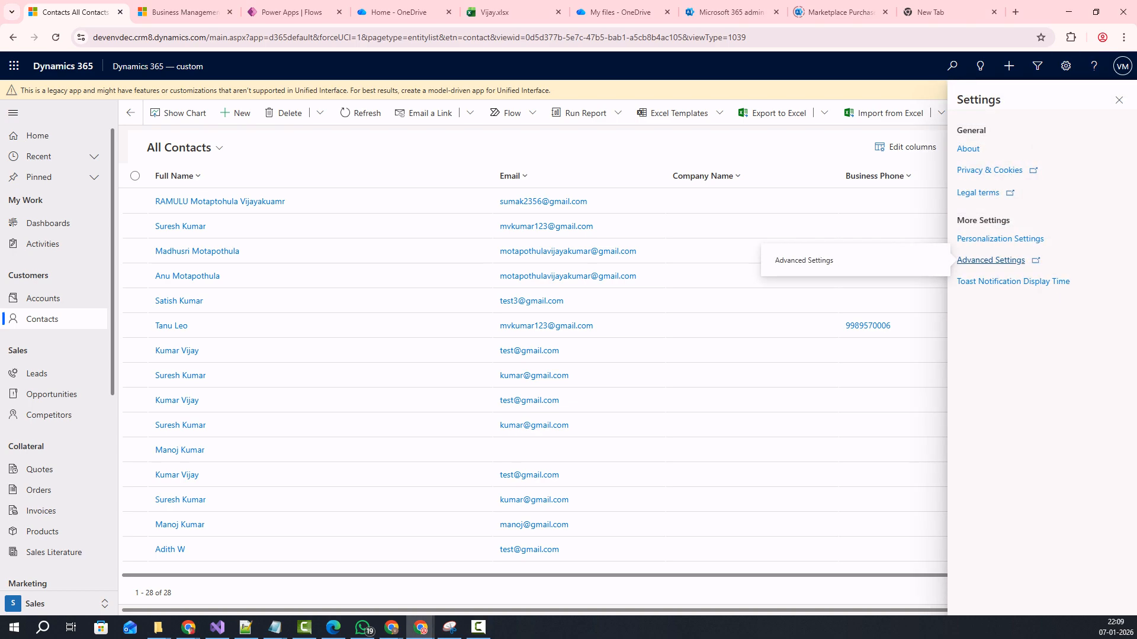
{"action": "left_click", "coordinate": [991, 260]}
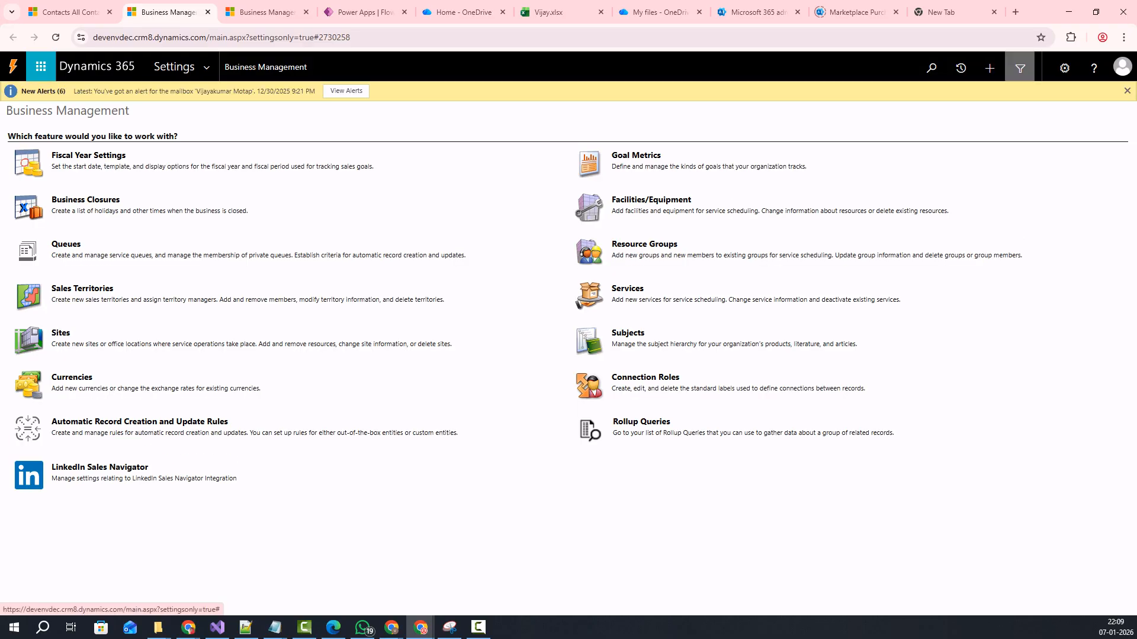
{"action": "left_click", "coordinate": [1020, 68]}
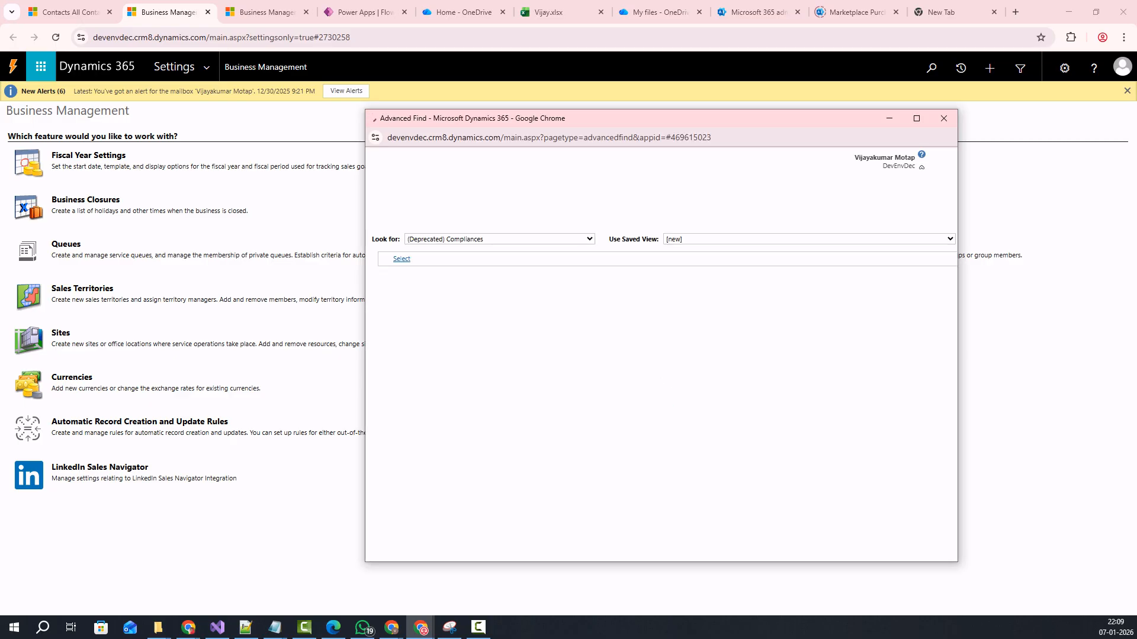
Choose Contacts as the record type in Advanced Find's Look for list.
{"action": "left_click", "coordinate": [499, 238]}
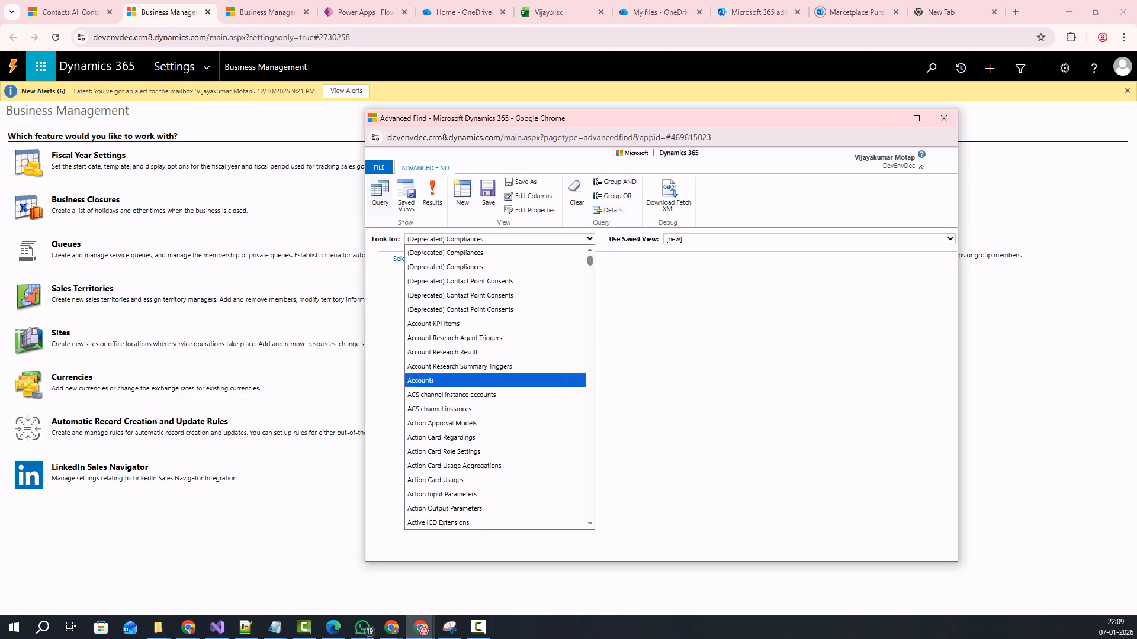
{"action": "key", "text": "c"}
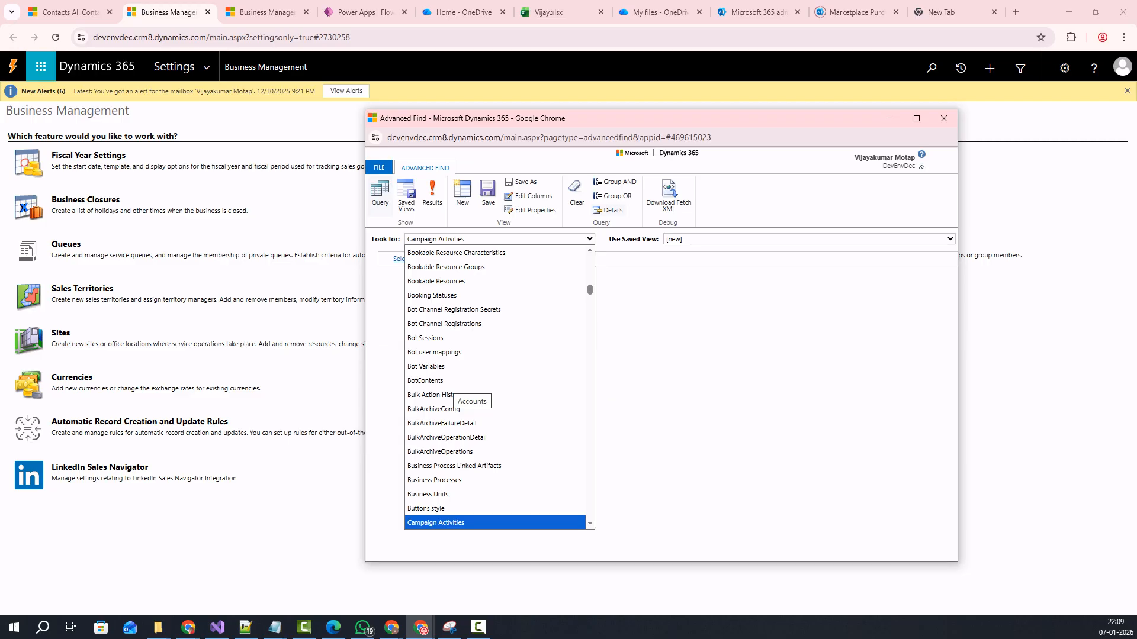
{"action": "key", "text": "c"}
{"action": "key", "text": "o"}
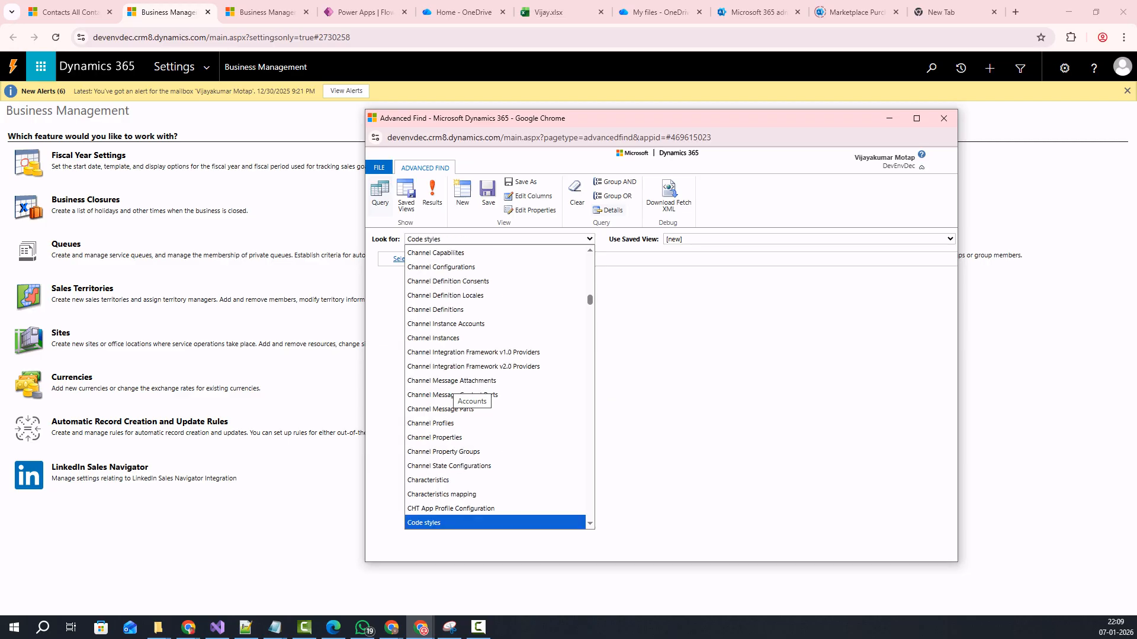
{"action": "key", "text": "Down"}
{"action": "key", "text": "Down"}
{"action": "key", "text": "Down"}
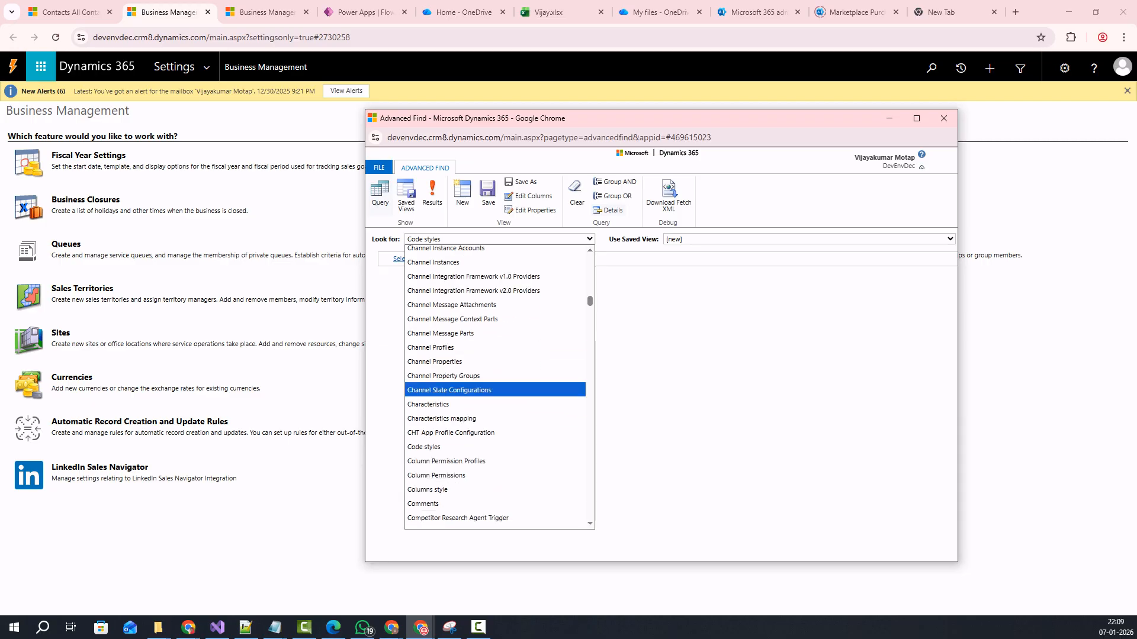
{"action": "key", "text": "Down"}
{"action": "key", "text": "Down"}
{"action": "key", "text": "Down"}
{"action": "key", "text": "Down"}
{"action": "key", "text": "Down"}
{"action": "key", "text": "Down"}
{"action": "key", "text": "Down"}
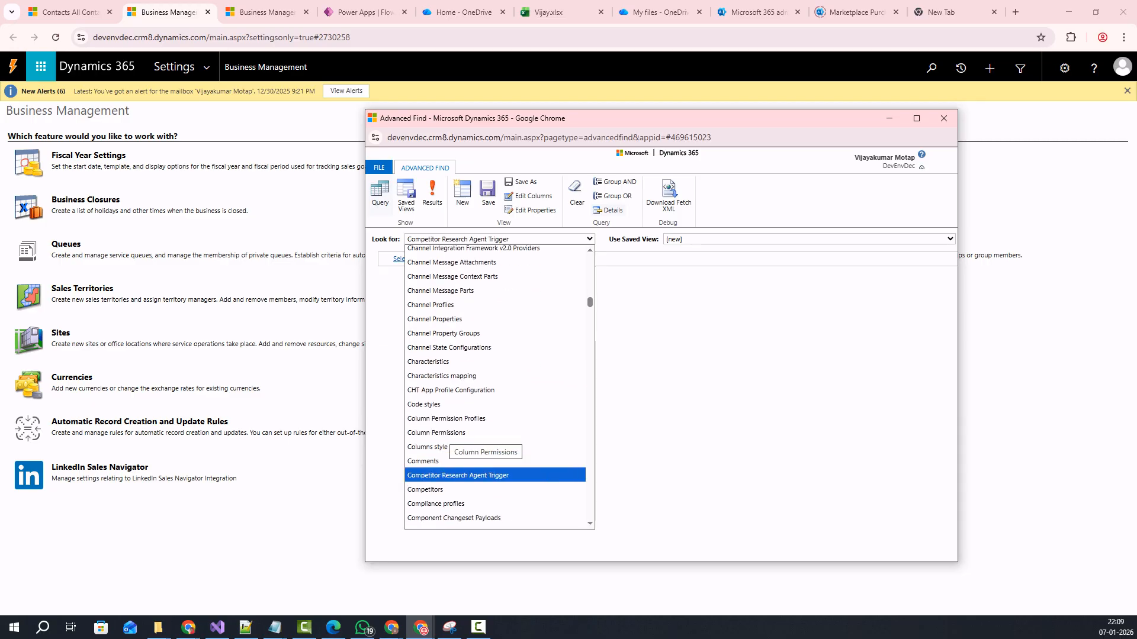
{"action": "key", "text": "Down"}
{"action": "key", "text": "Down"}
{"action": "key", "text": "Down"}
{"action": "key", "text": "Down"}
{"action": "key", "text": "Down"}
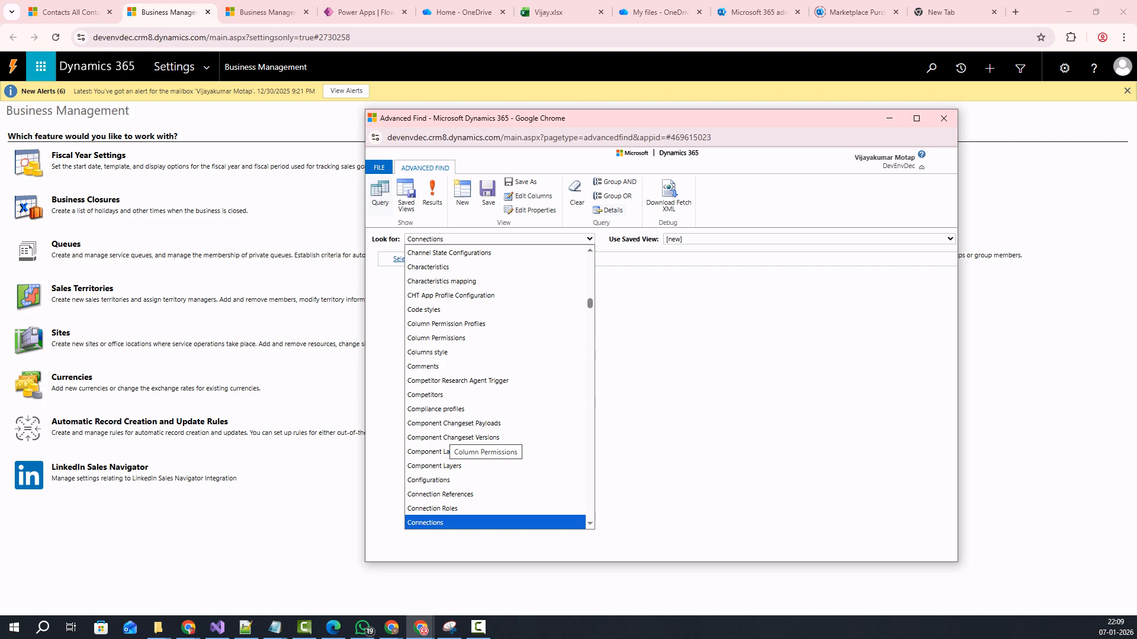
{"action": "key", "text": "Down"}
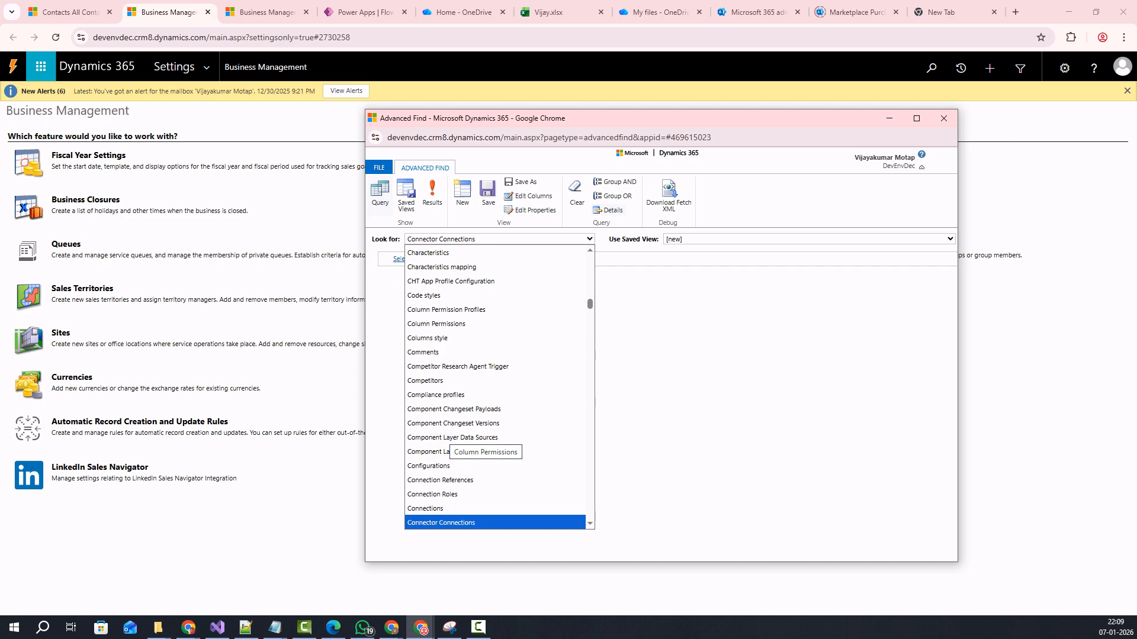
{"action": "scroll", "coordinate": [499, 387], "scroll_direction": "down", "scroll_amount": 2}
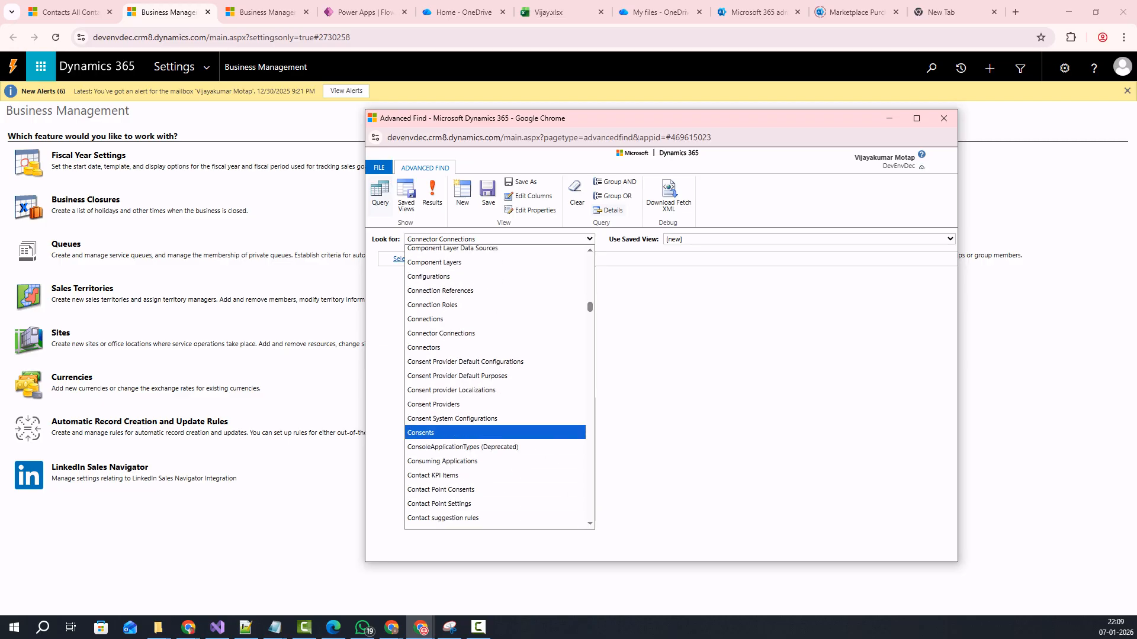
{"action": "scroll", "coordinate": [495, 350], "scroll_direction": "down", "scroll_amount": 3}
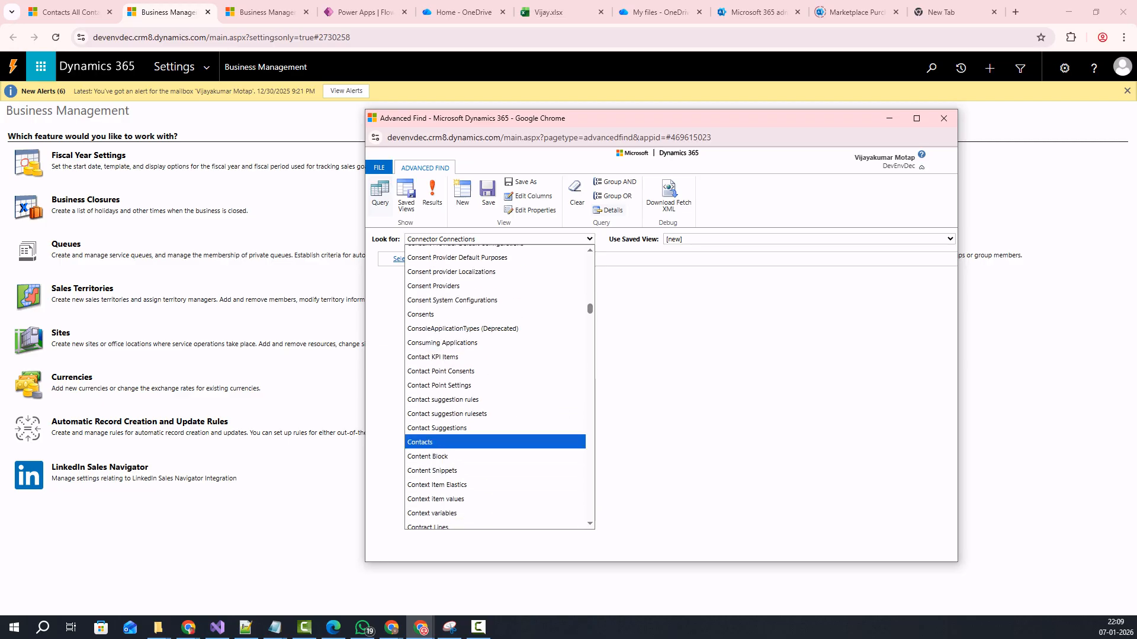
{"action": "left_click", "coordinate": [426, 442]}
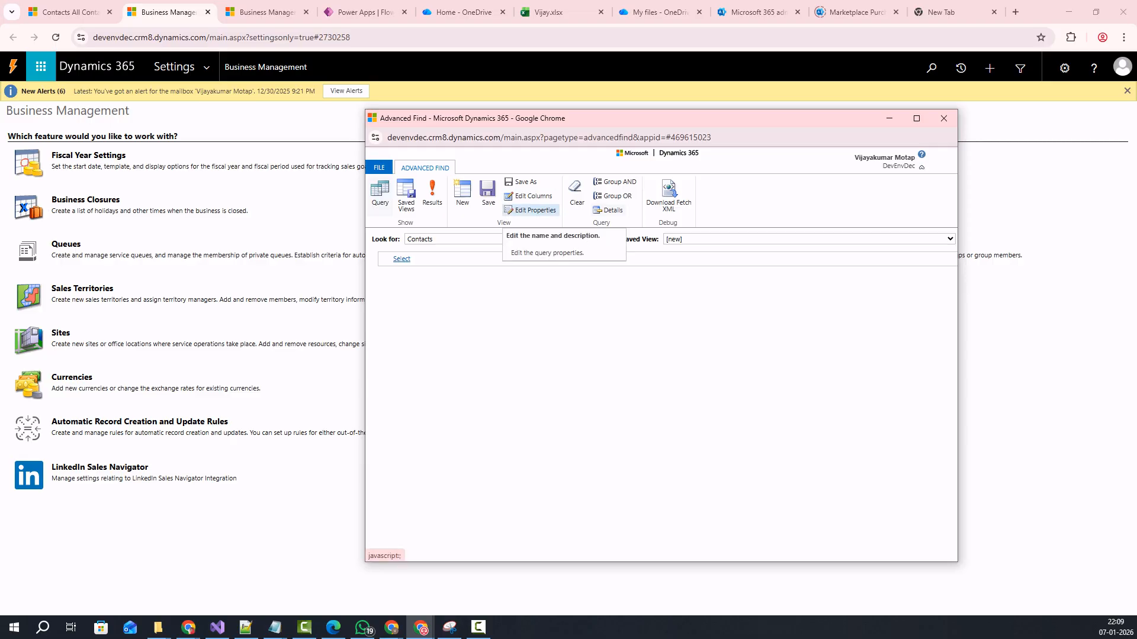
Bring up Edit Columns and then Add Columns, sorting the available Contact fields by name.
{"action": "left_click", "coordinate": [531, 210]}
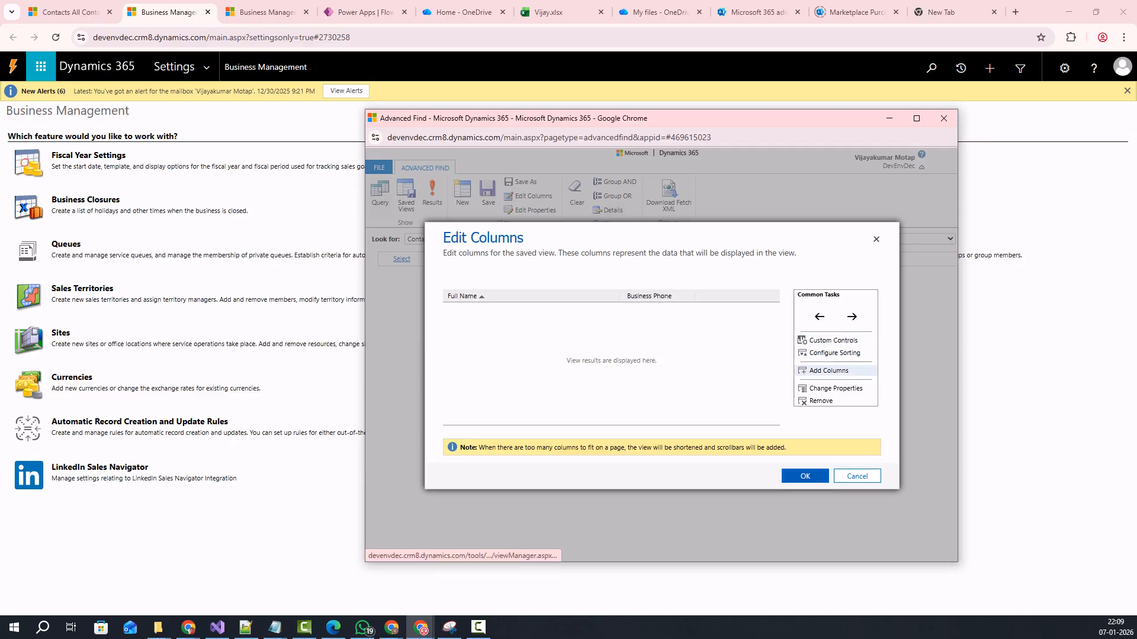
{"action": "left_click", "coordinate": [829, 371]}
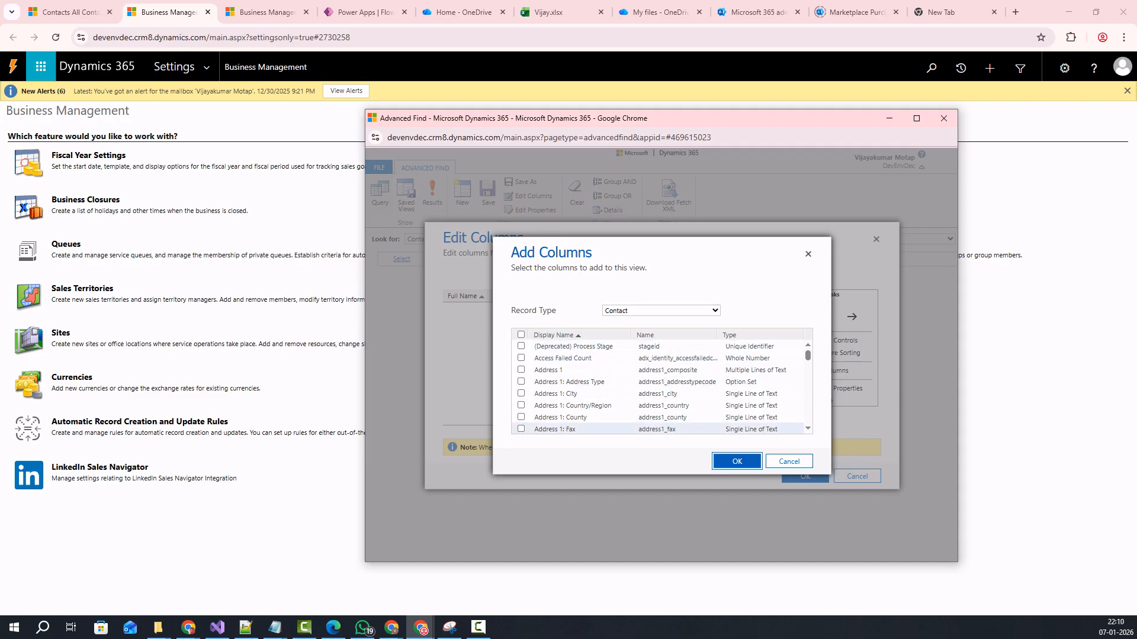
{"action": "scroll", "coordinate": [592, 423], "scroll_direction": "down", "scroll_amount": 3}
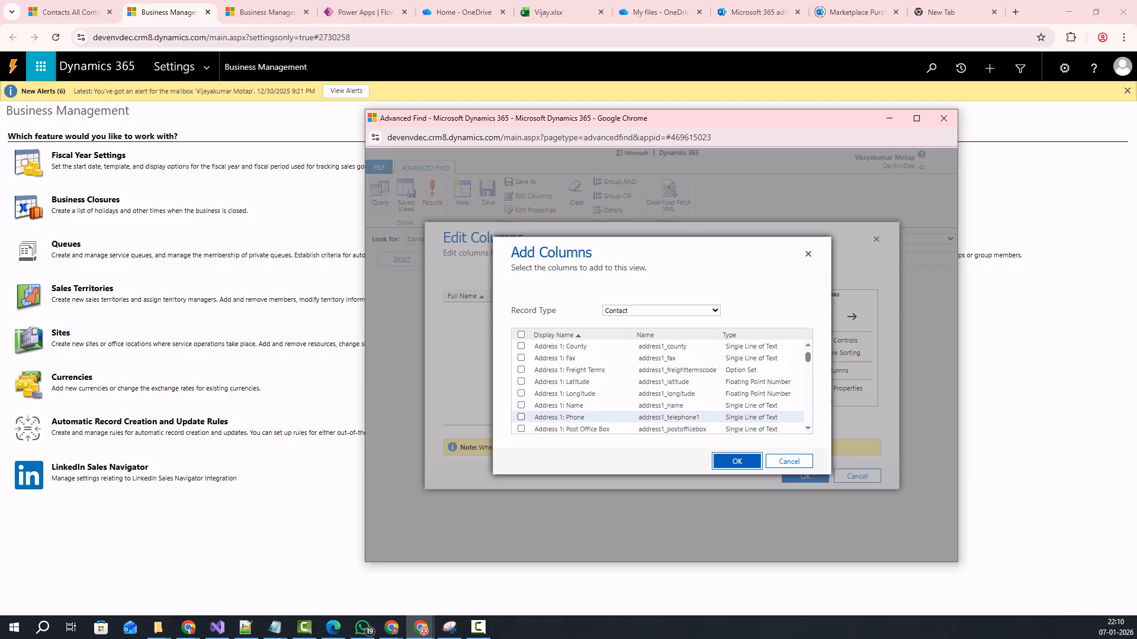
{"action": "scroll", "coordinate": [592, 418], "scroll_direction": "down", "scroll_amount": 2}
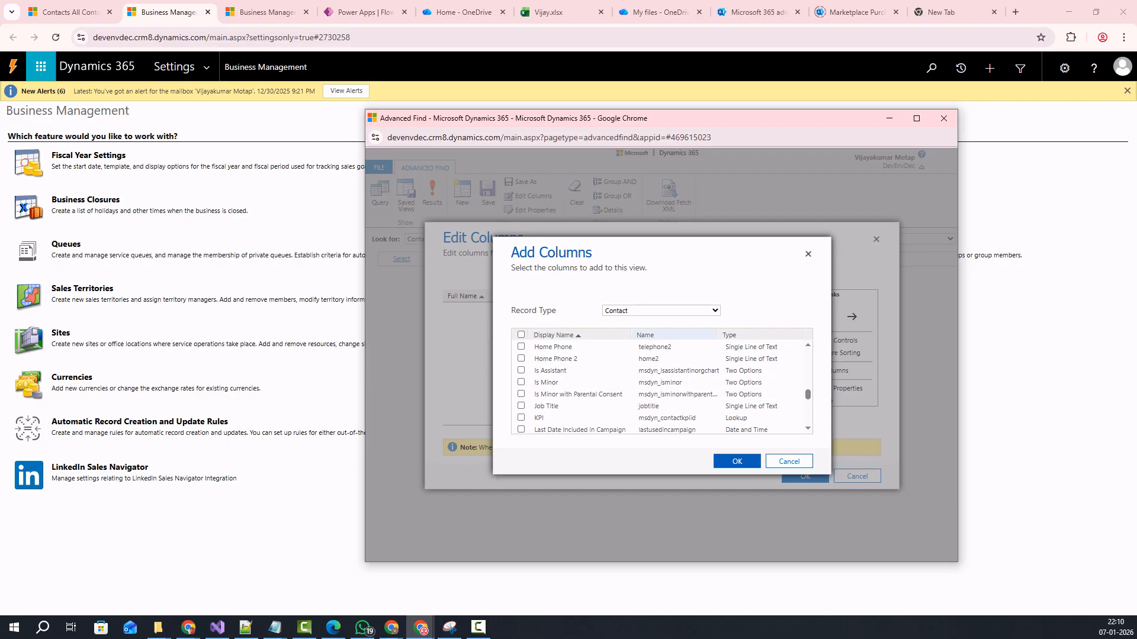
{"action": "left_click", "coordinate": [646, 336]}
Tick First Name and Last Name in the Add Columns field list.
{"action": "scroll", "coordinate": [657, 373], "scroll_direction": "up", "scroll_amount": 6}
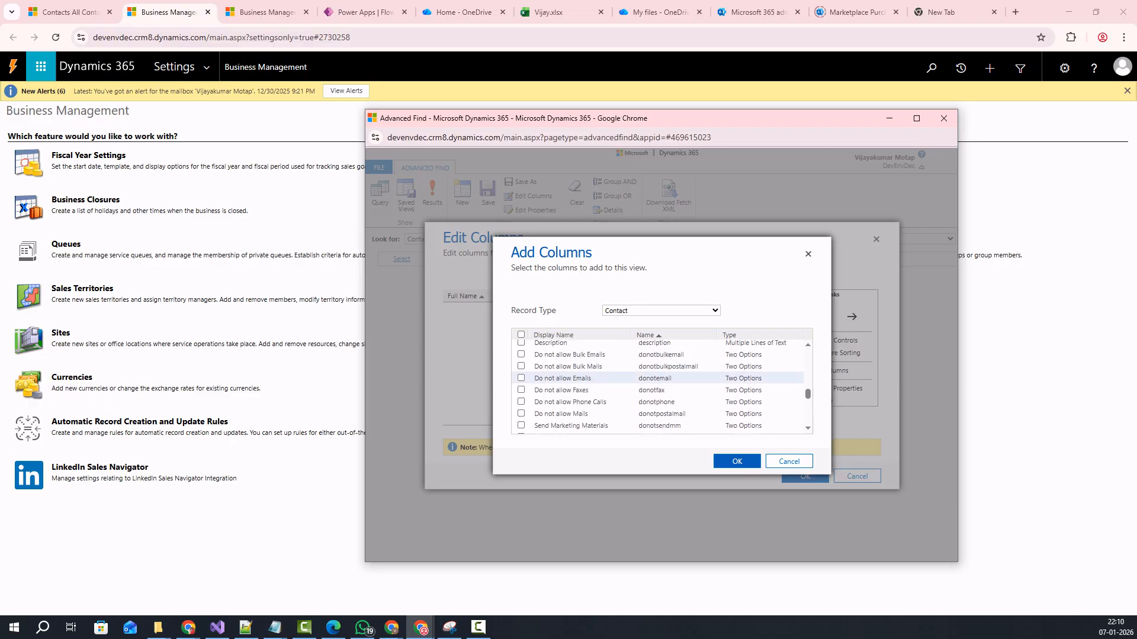
{"action": "scroll", "coordinate": [657, 385], "scroll_direction": "up", "scroll_amount": 5}
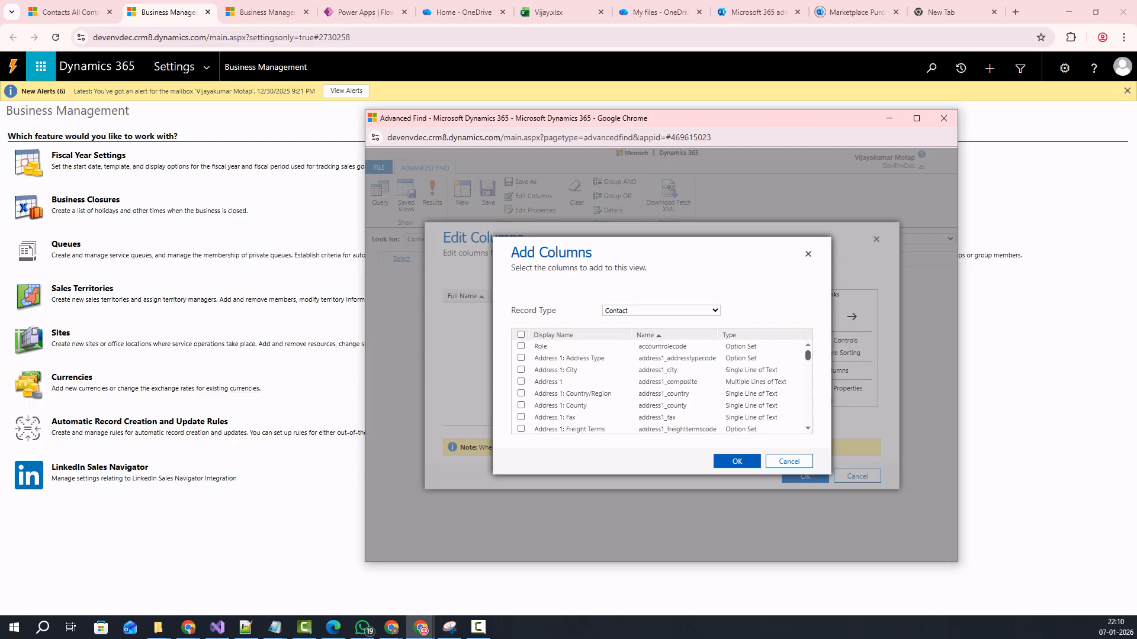
{"action": "scroll", "coordinate": [657, 405], "scroll_direction": "down", "scroll_amount": 5}
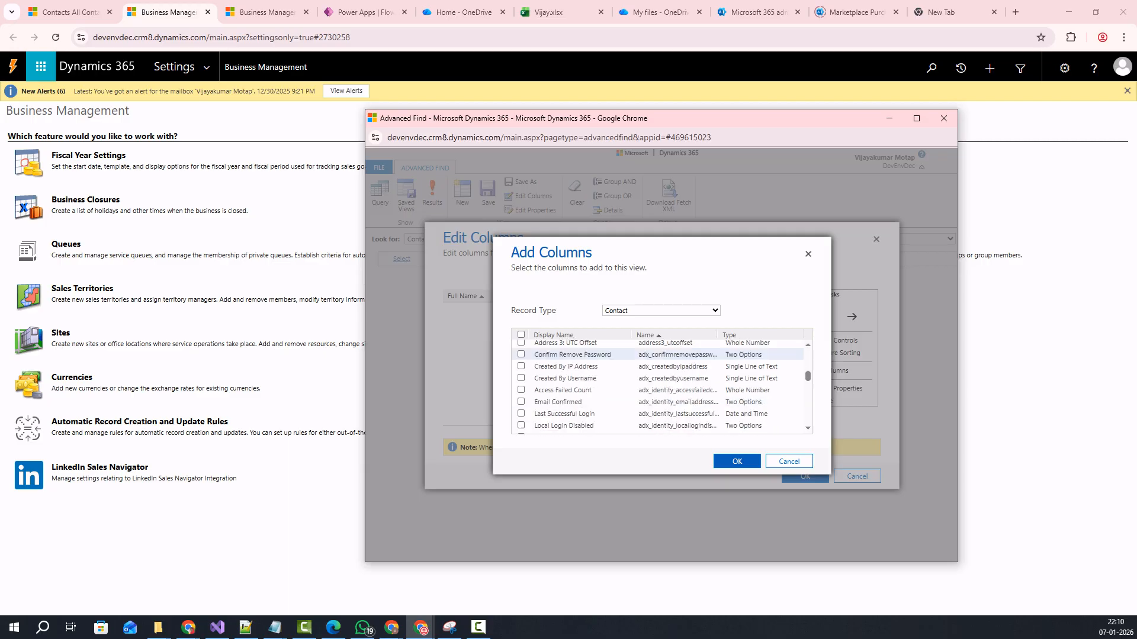
{"action": "scroll", "coordinate": [657, 405], "scroll_direction": "down", "scroll_amount": 10}
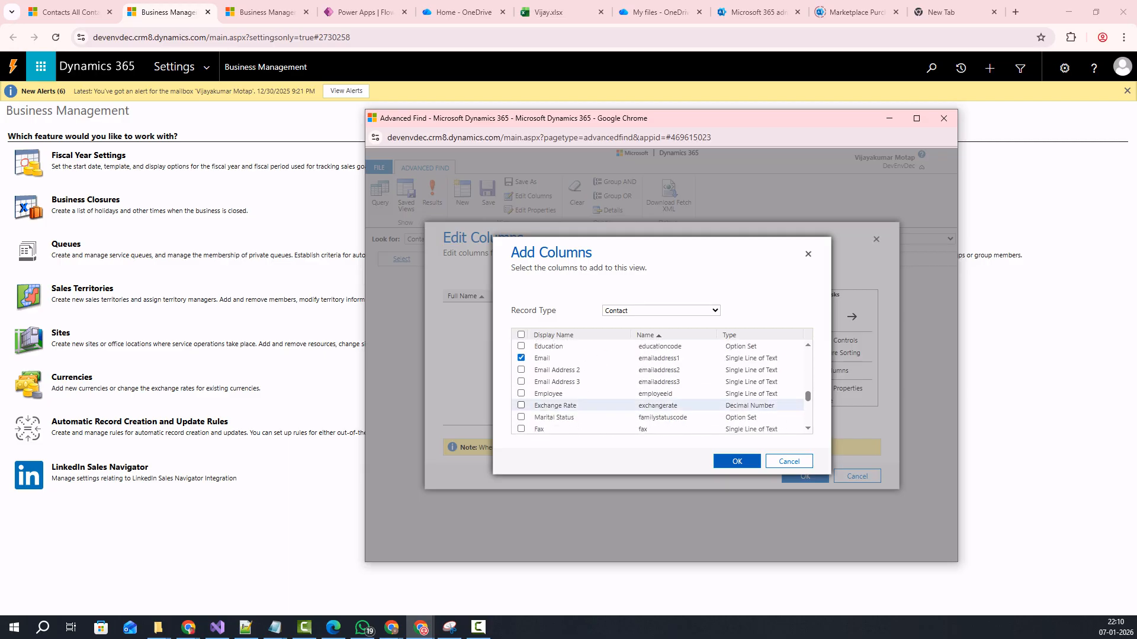
{"action": "scroll", "coordinate": [657, 405], "scroll_direction": "down", "scroll_amount": 3}
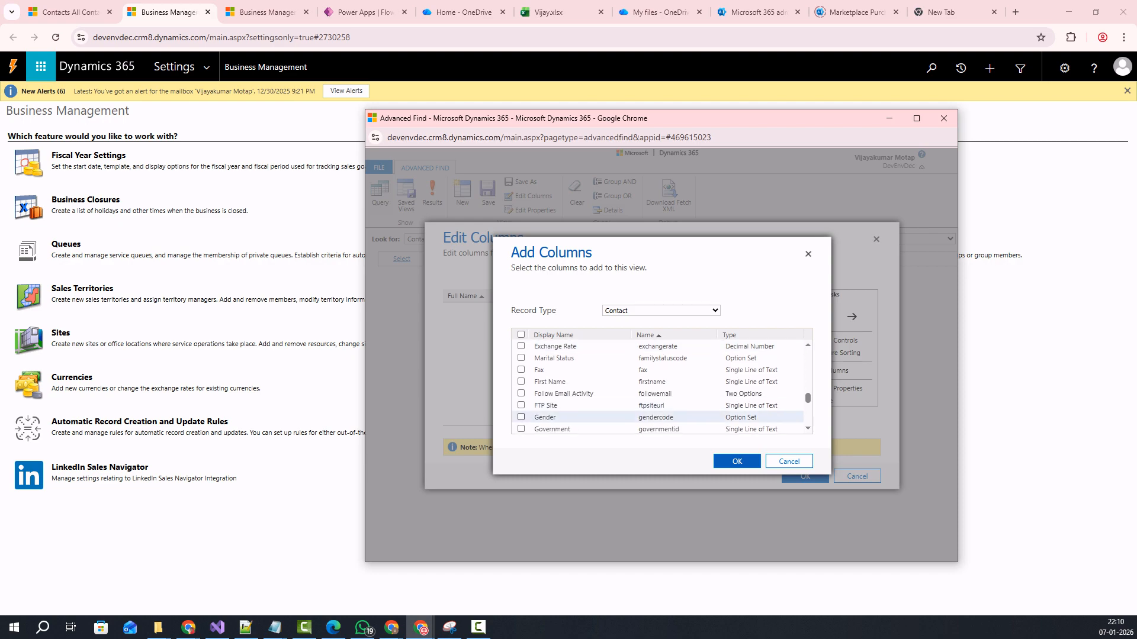
{"action": "left_click", "coordinate": [521, 381]}
{"action": "scroll", "coordinate": [521, 405], "scroll_direction": "down", "scroll_amount": 4}
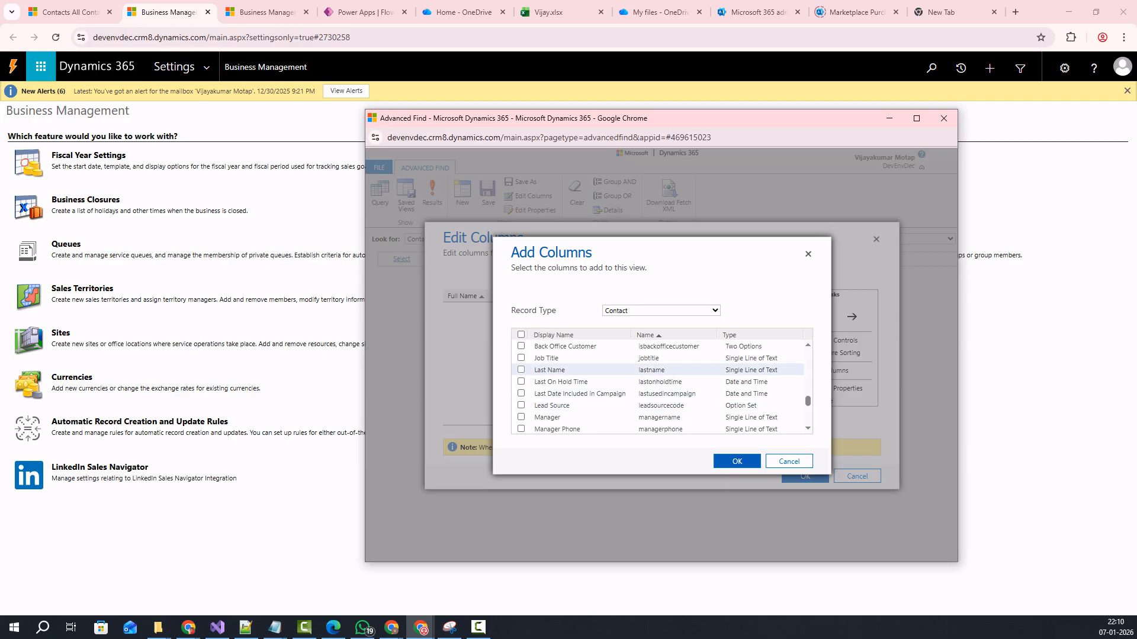
{"action": "left_click", "coordinate": [521, 369]}
Look through the remaining Contact fields and confirm the added columns with OK.
{"action": "scroll", "coordinate": [592, 405], "scroll_direction": "down", "scroll_amount": 2}
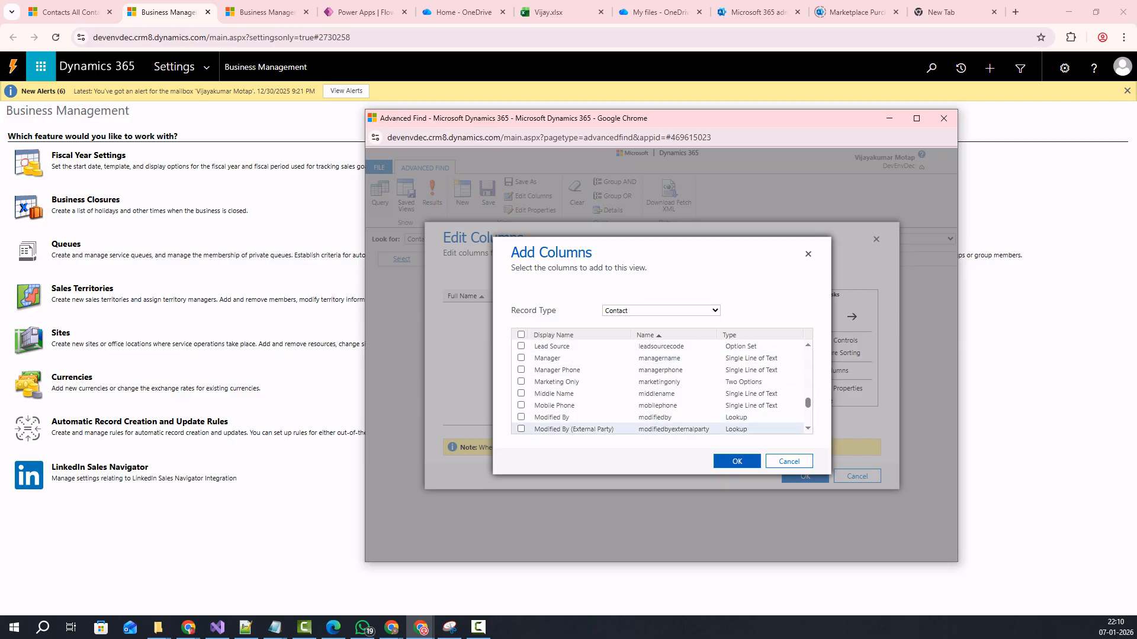
{"action": "scroll", "coordinate": [592, 411], "scroll_direction": "down", "scroll_amount": 2}
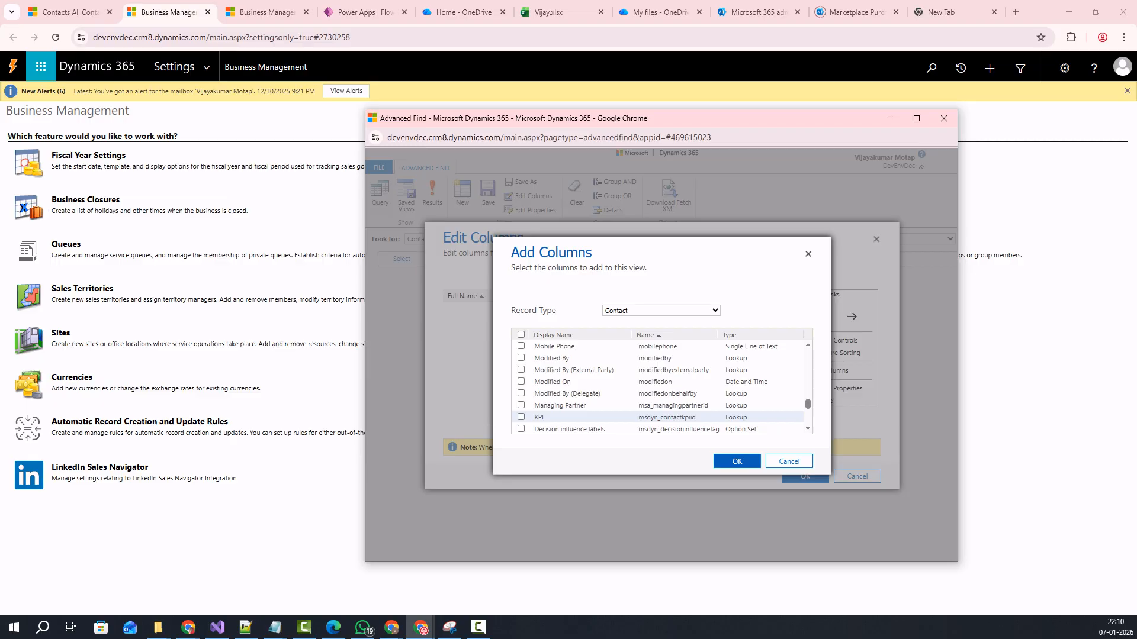
{"action": "scroll", "coordinate": [592, 411], "scroll_direction": "down", "scroll_amount": 2}
{"action": "scroll", "coordinate": [592, 411], "scroll_direction": "up", "scroll_amount": 2}
{"action": "scroll", "coordinate": [592, 417], "scroll_direction": "down", "scroll_amount": 2}
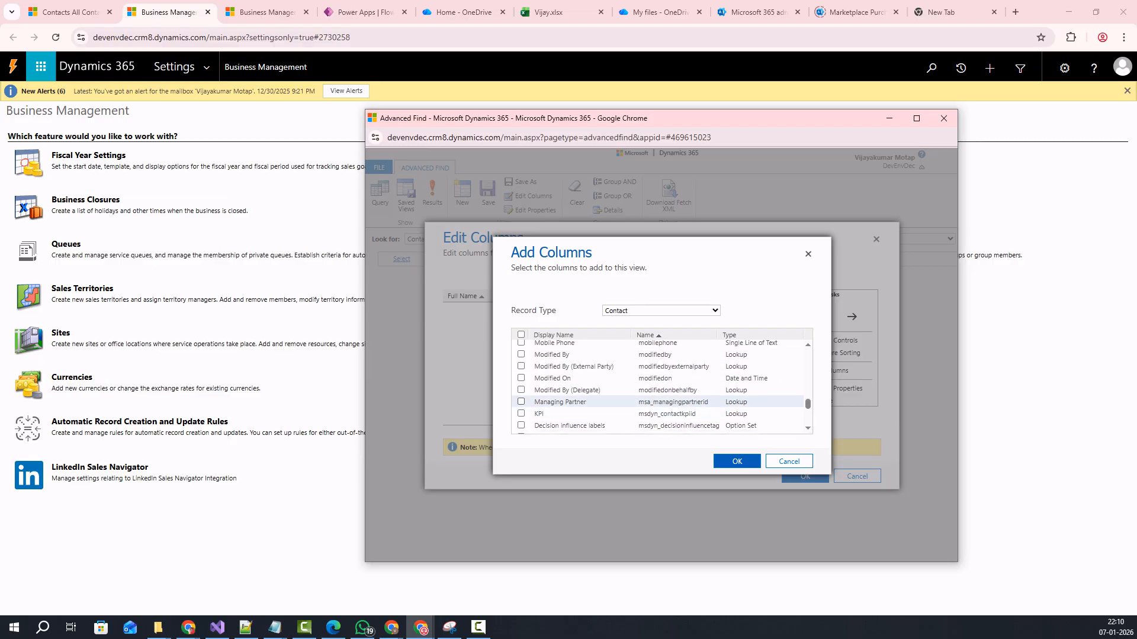
{"action": "scroll", "coordinate": [592, 417], "scroll_direction": "down", "scroll_amount": 2}
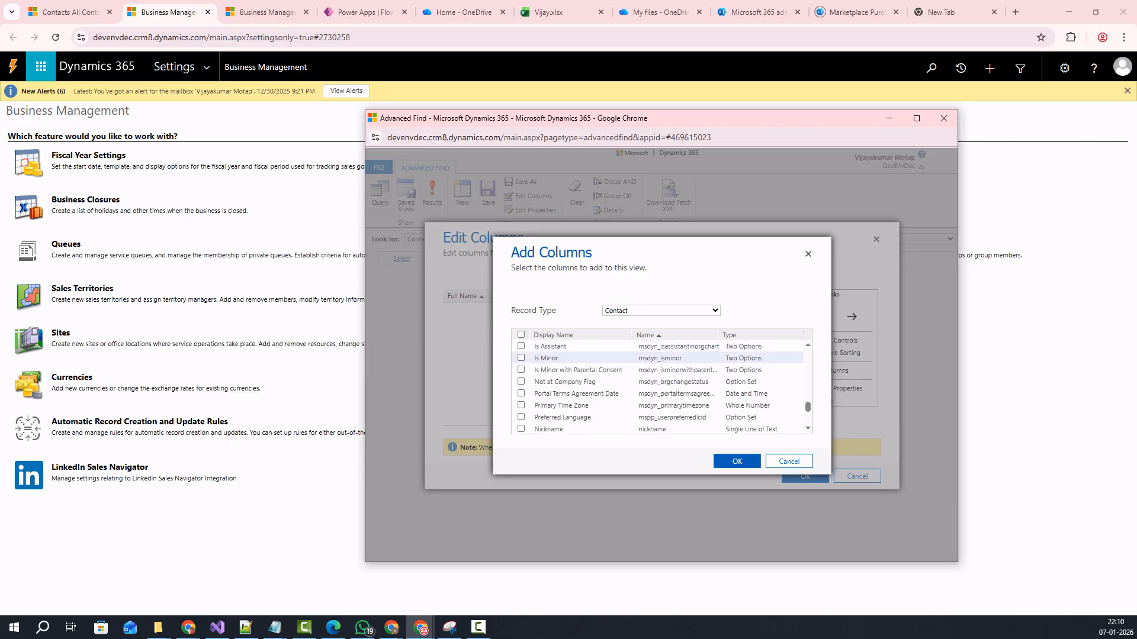
{"action": "scroll", "coordinate": [592, 416], "scroll_direction": "up", "scroll_amount": 4}
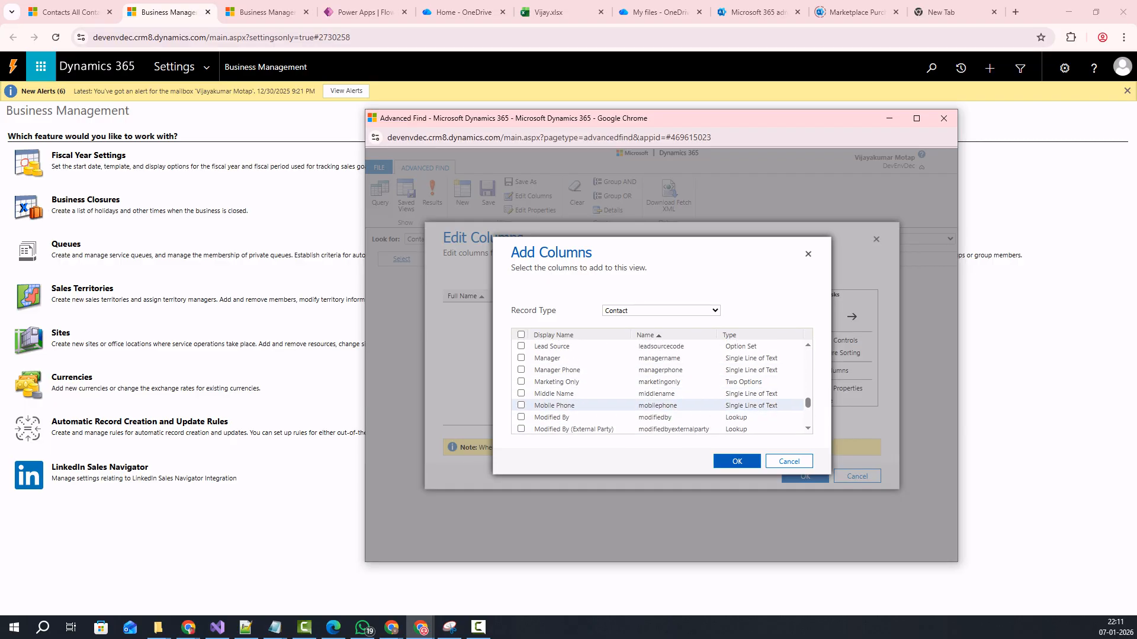
{"action": "scroll", "coordinate": [592, 416], "scroll_direction": "down", "scroll_amount": 4}
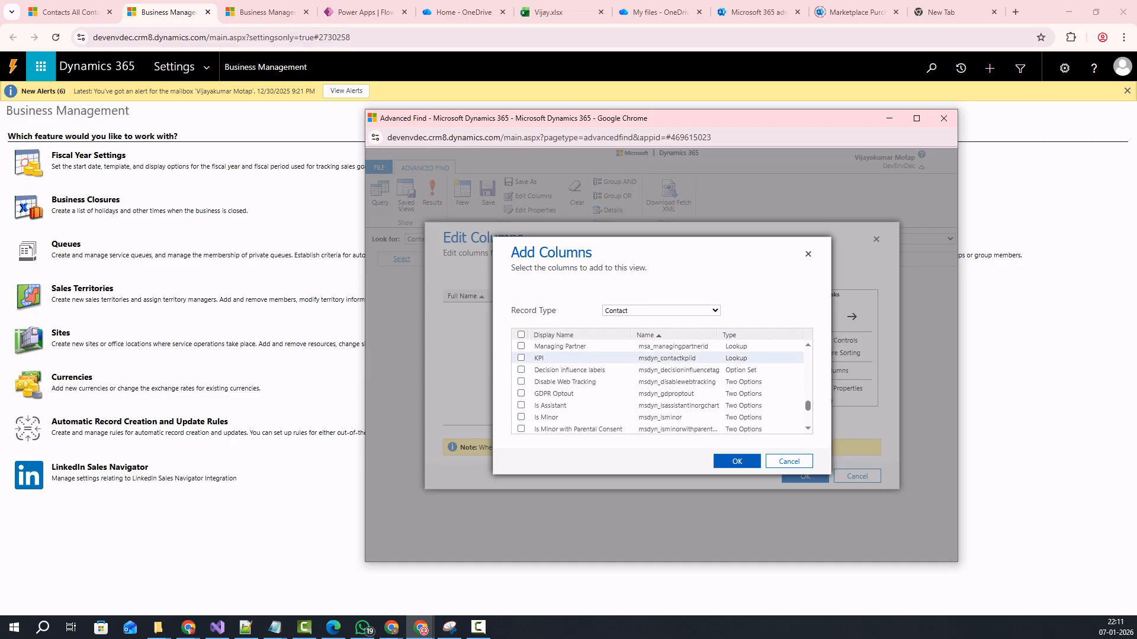
{"action": "scroll", "coordinate": [592, 415], "scroll_direction": "up", "scroll_amount": 5}
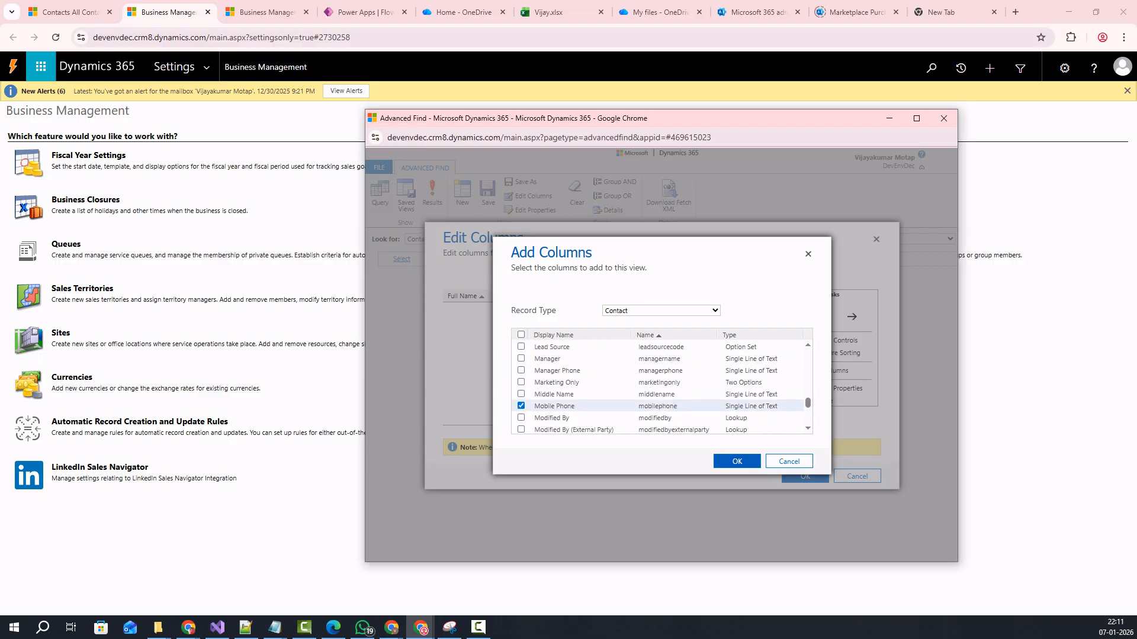
{"action": "scroll", "coordinate": [592, 406], "scroll_direction": "up", "scroll_amount": 3}
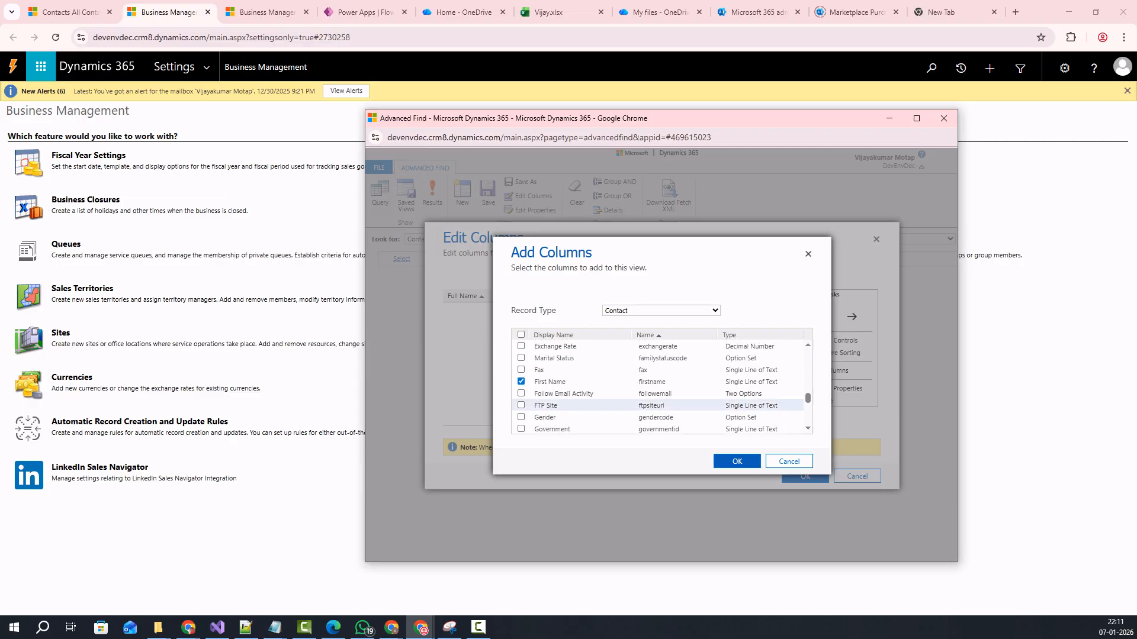
{"action": "scroll", "coordinate": [592, 406], "scroll_direction": "up", "scroll_amount": 2}
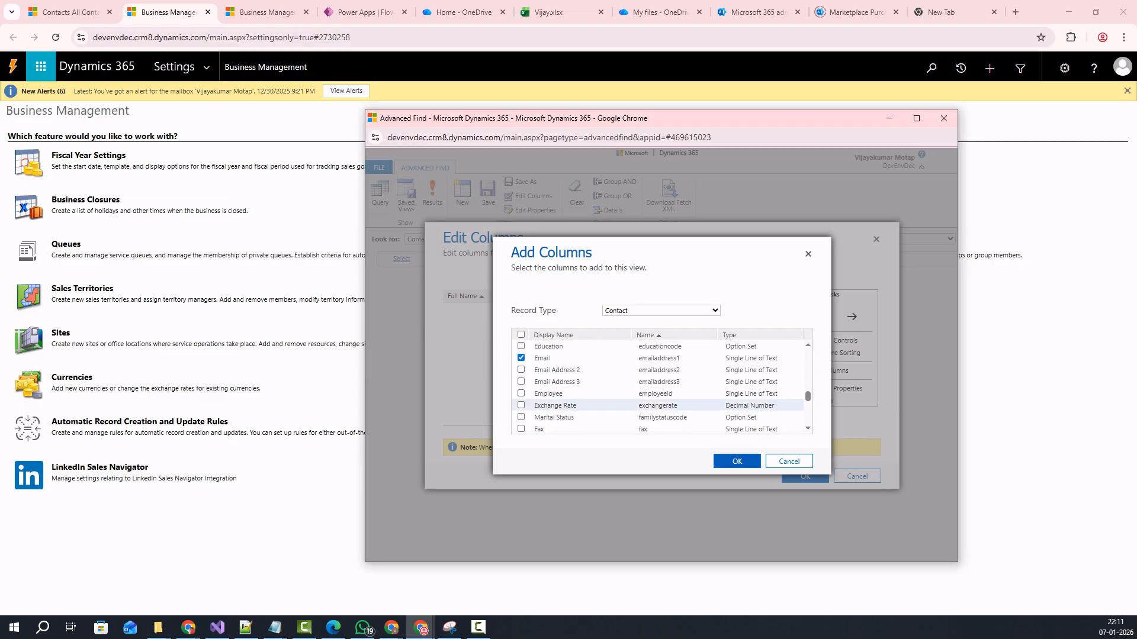
{"action": "left_click", "coordinate": [736, 461]}
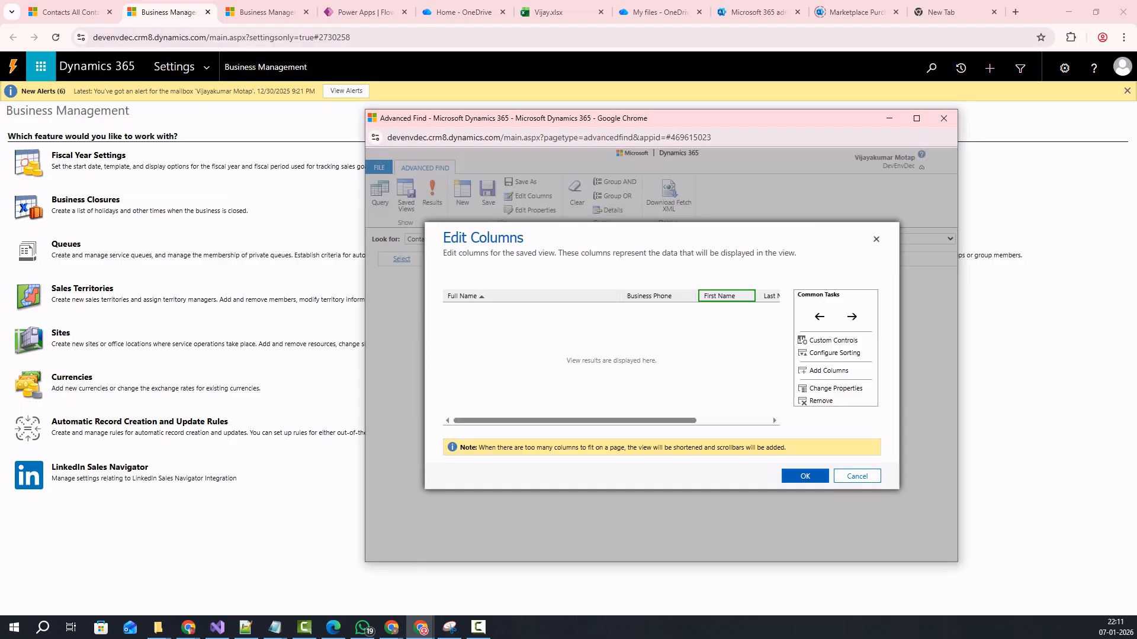
Remove the Business Phone column from the view layout and close Edit Columns with OK.
{"action": "left_click", "coordinate": [657, 296]}
{"action": "left_click", "coordinate": [821, 400]}
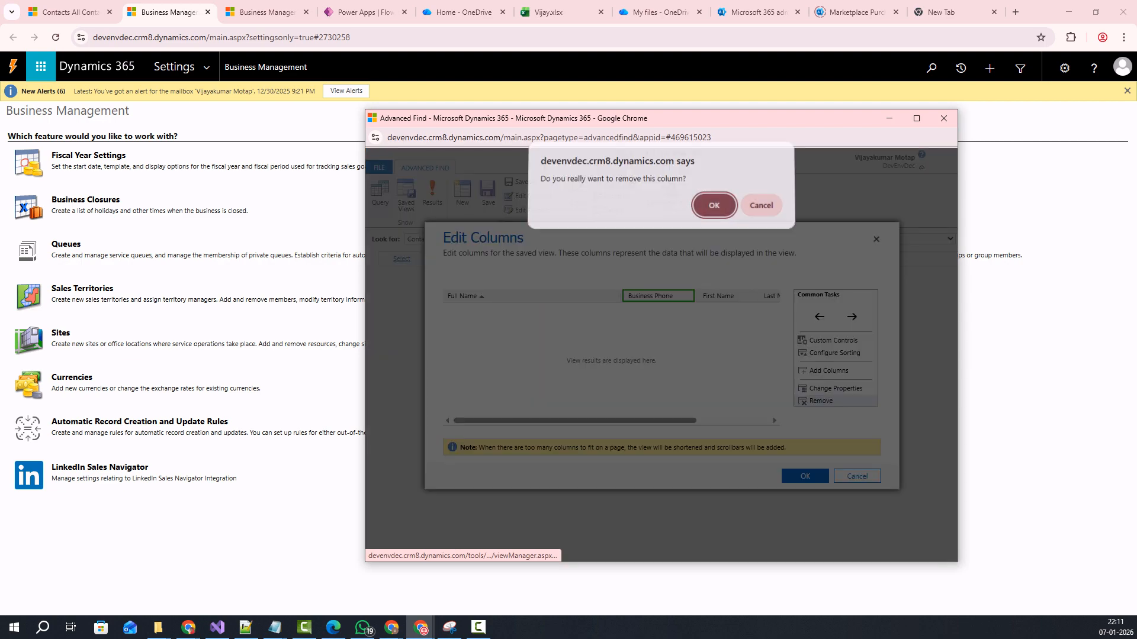
{"action": "key", "text": "Return"}
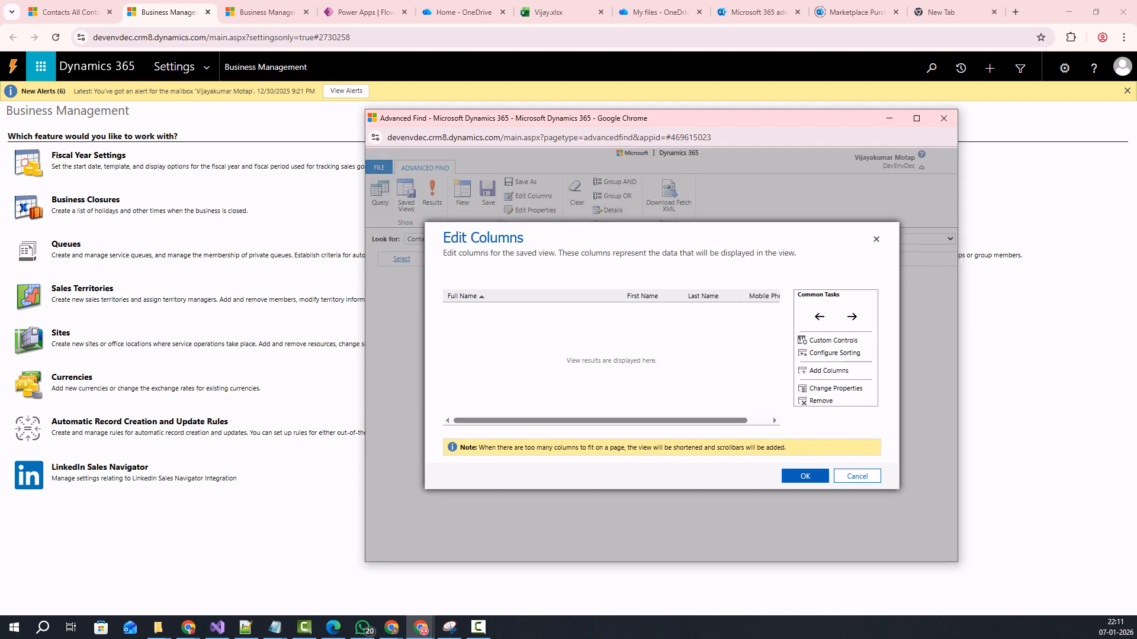
{"action": "left_click_drag", "start_coordinate": [600, 421], "coordinate": [622, 421]}
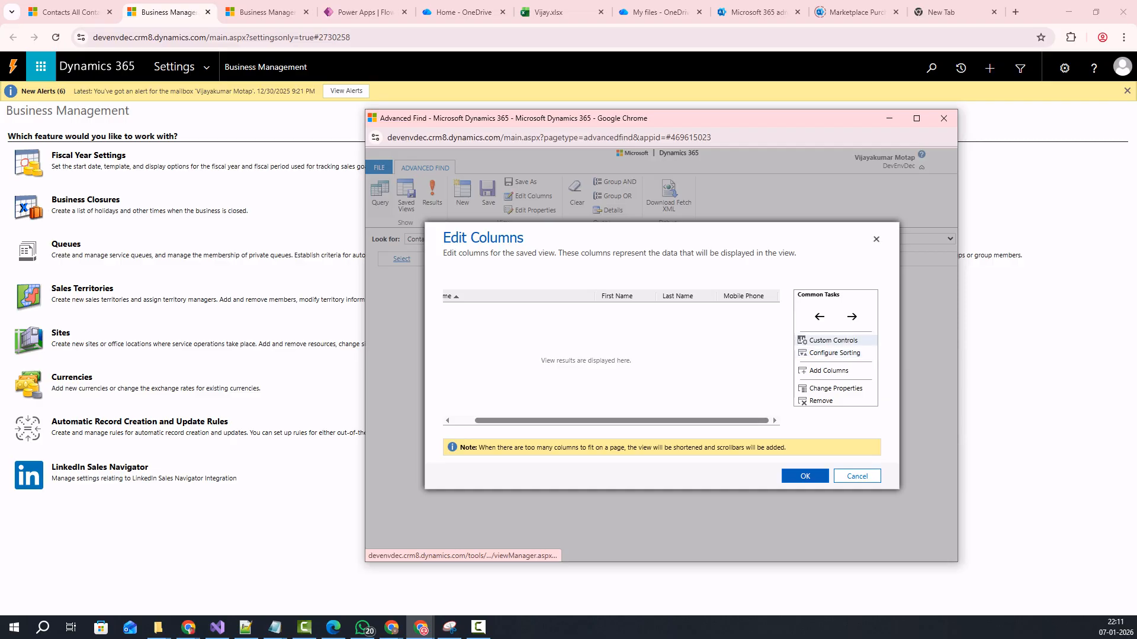
{"action": "left_click", "coordinate": [804, 476]}
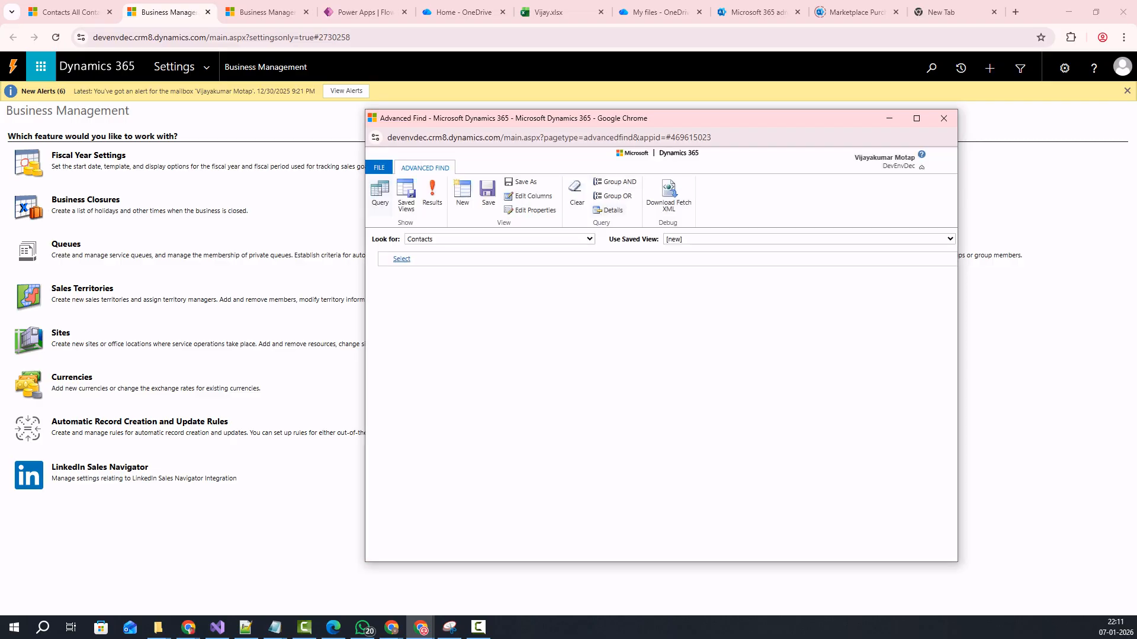
Use Save As to store the contact query as a new view named 'Try'.
{"action": "left_click", "coordinate": [530, 211]}
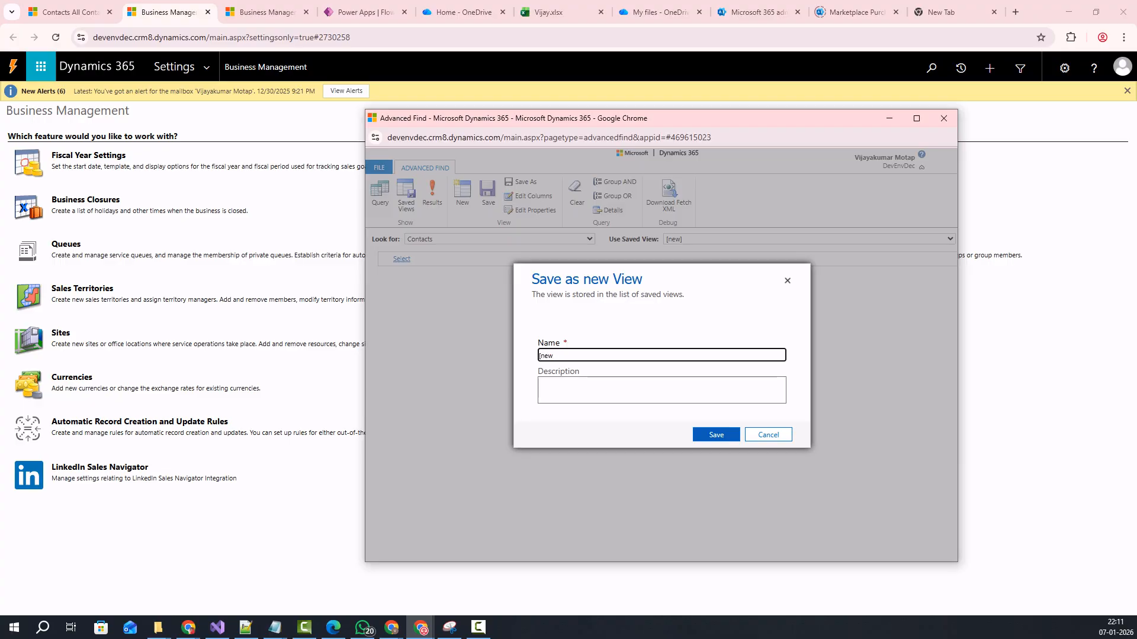
{"action": "key", "text": "BackSpace"}
{"action": "key", "text": "BackSpace"}
{"action": "key", "text": "BackSpace"}
{"action": "key", "text": "BackSpace"}
{"action": "type", "text": "T"}
{"action": "left_click", "coordinate": [661, 390]}
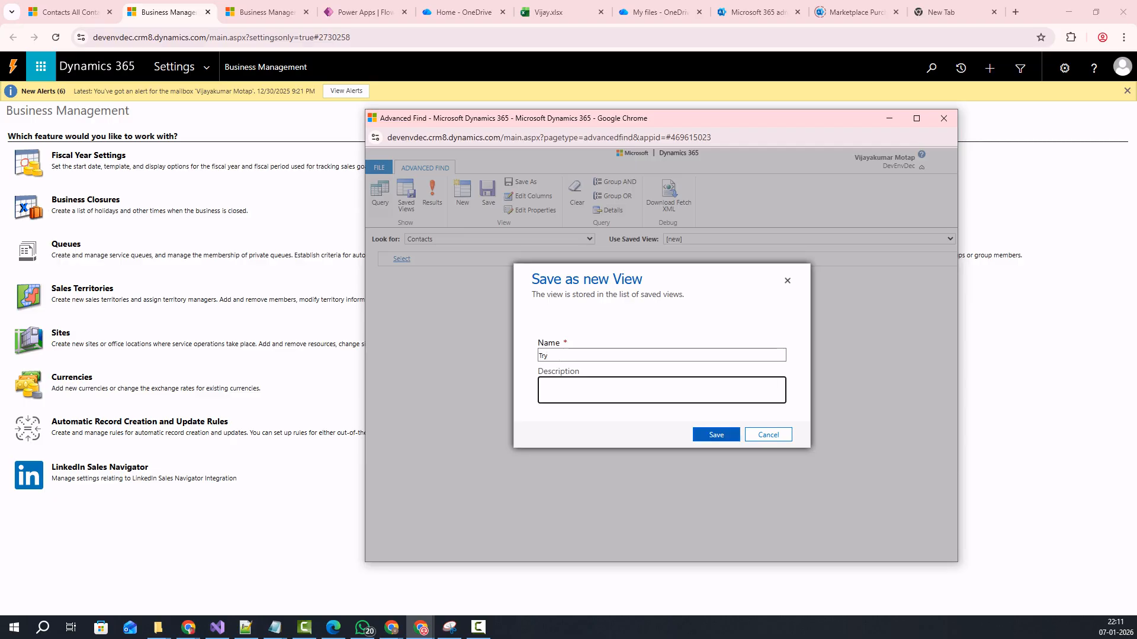
{"action": "left_click", "coordinate": [661, 323]}
{"action": "left_click", "coordinate": [661, 356]}
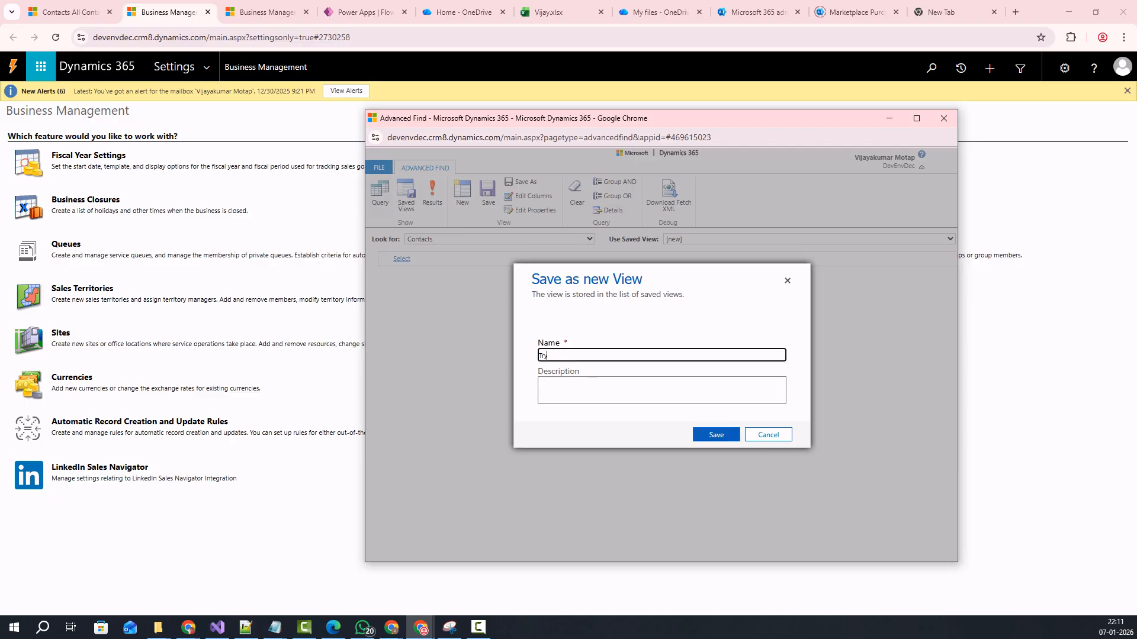
{"action": "left_click", "coordinate": [716, 435]}
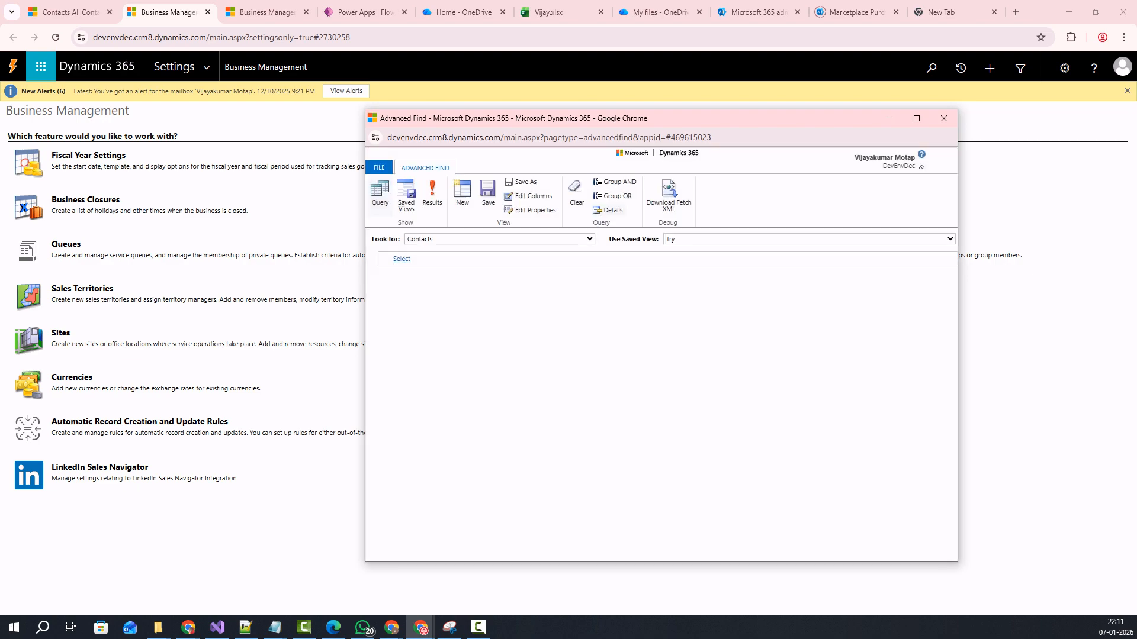
Add a filter condition on the Contact field Created On.
{"action": "left_click", "coordinate": [402, 259]}
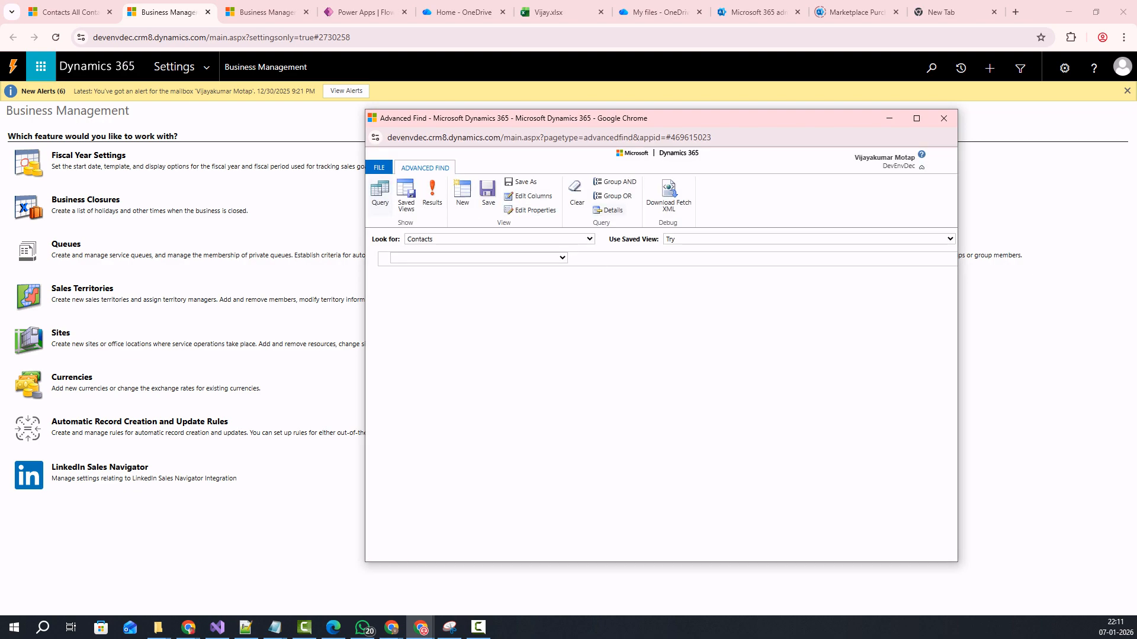
{"action": "left_click", "coordinate": [415, 258]}
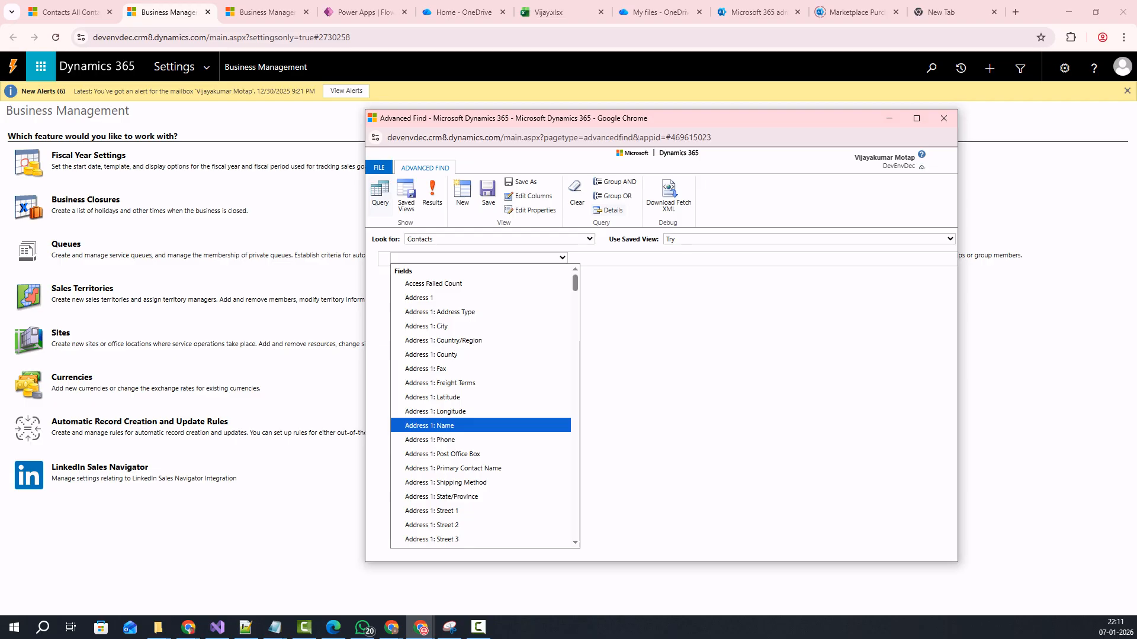
{"action": "type", "text": "cr"}
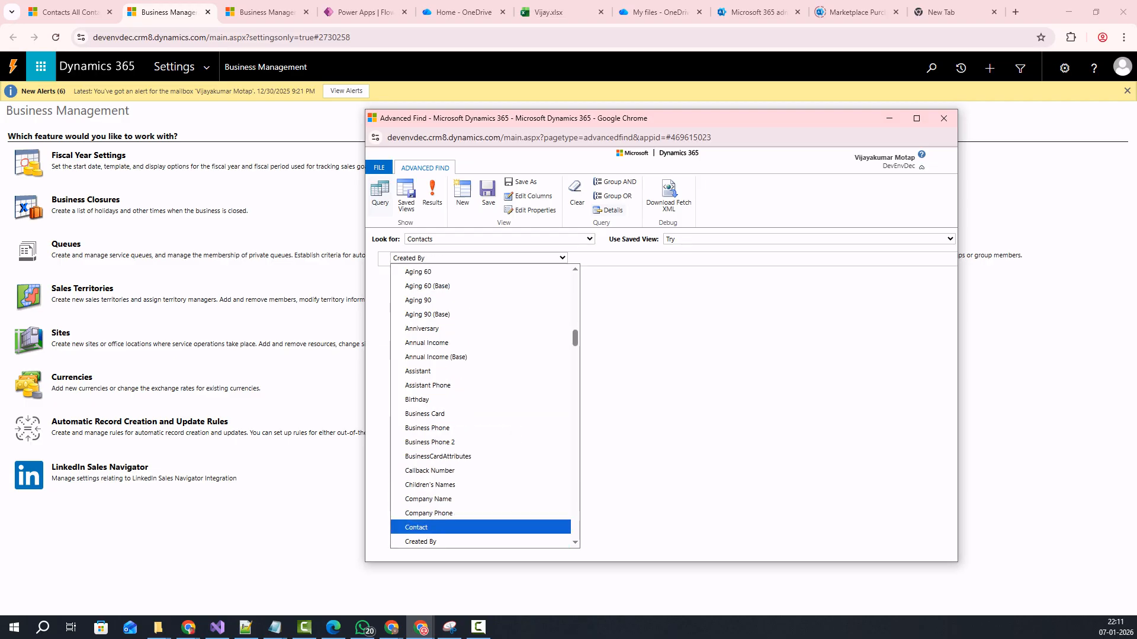
{"action": "scroll", "coordinate": [480, 408], "scroll_direction": "down", "scroll_amount": 2}
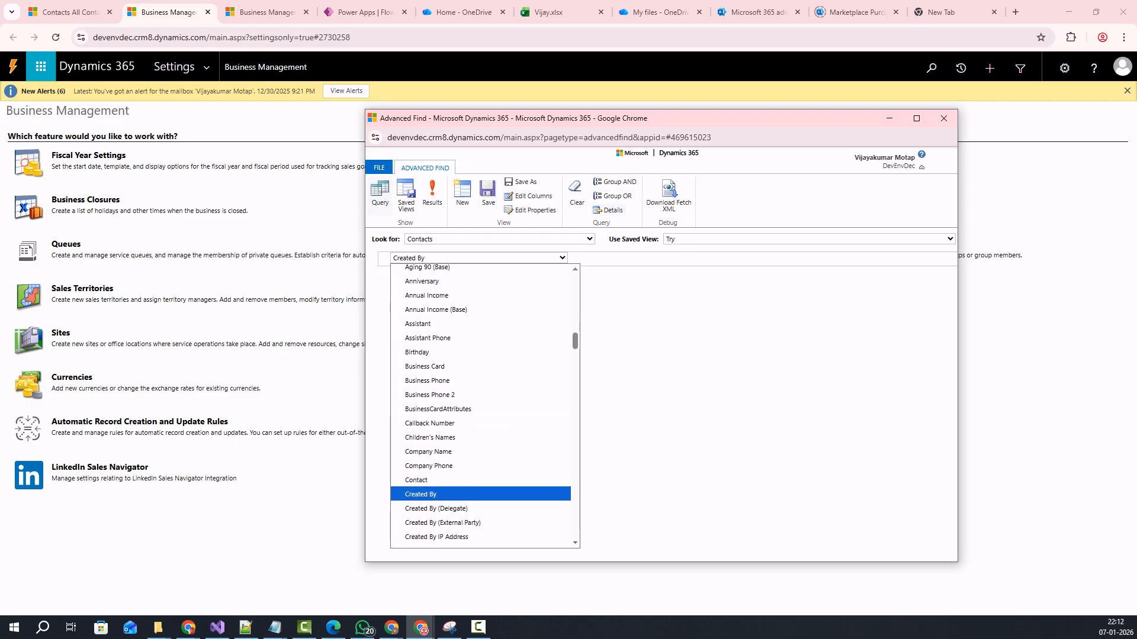
{"action": "scroll", "coordinate": [481, 408], "scroll_direction": "down", "scroll_amount": 2}
{"action": "left_click", "coordinate": [481, 525]}
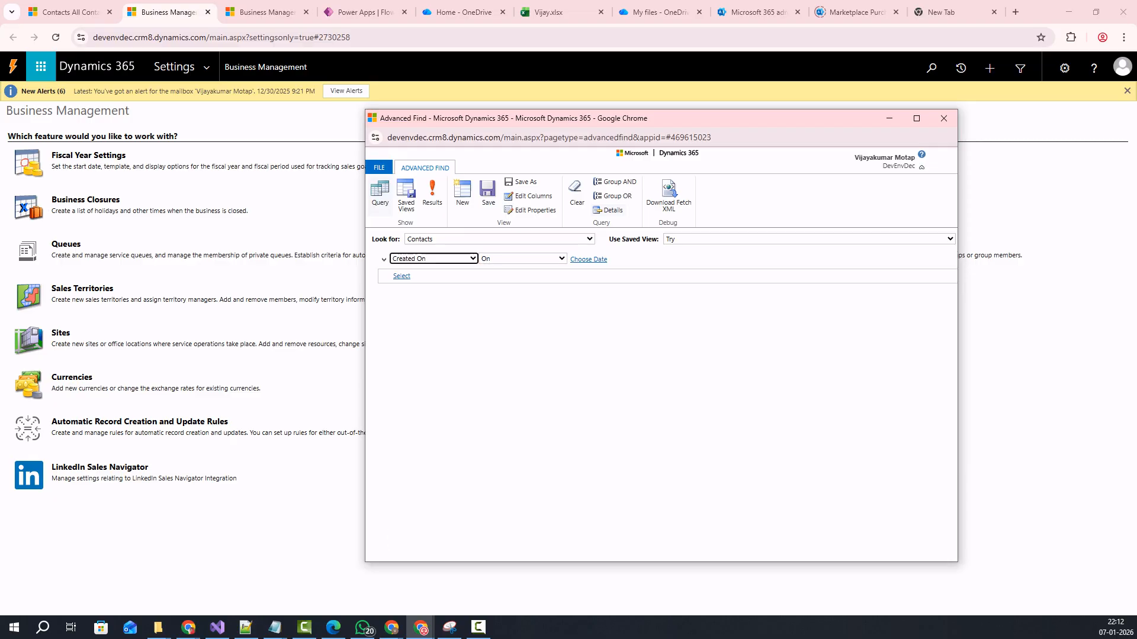
Set the Created On date to 1/7/2026 and run the query to see the 11 matches.
{"action": "left_click", "coordinate": [588, 260]}
{"action": "left_click", "coordinate": [645, 258]}
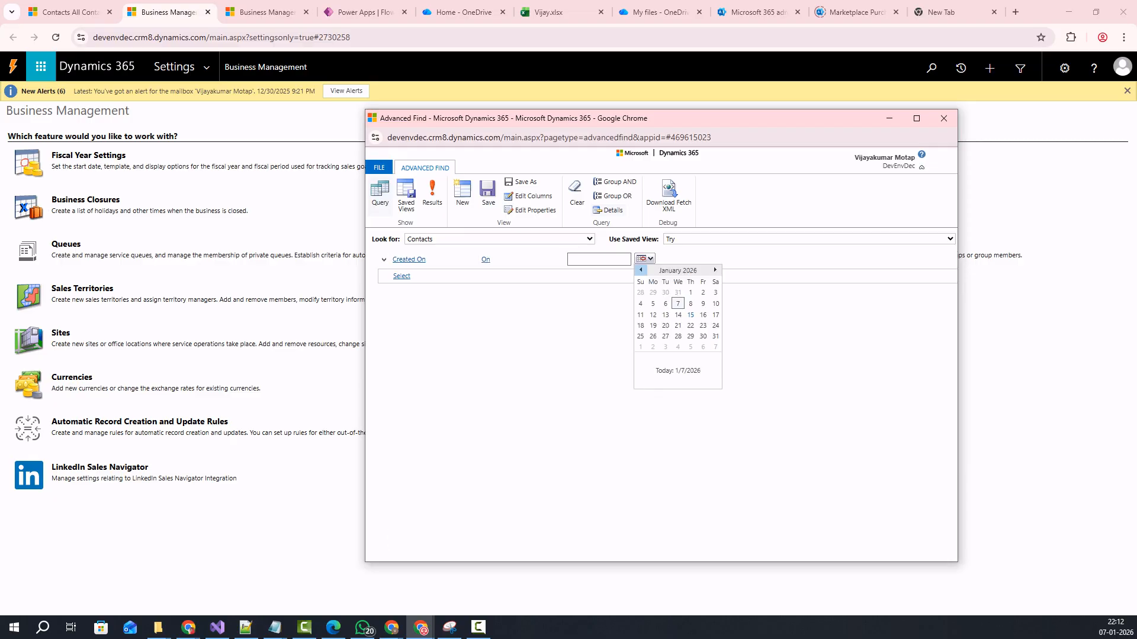
{"action": "left_click", "coordinate": [678, 304]}
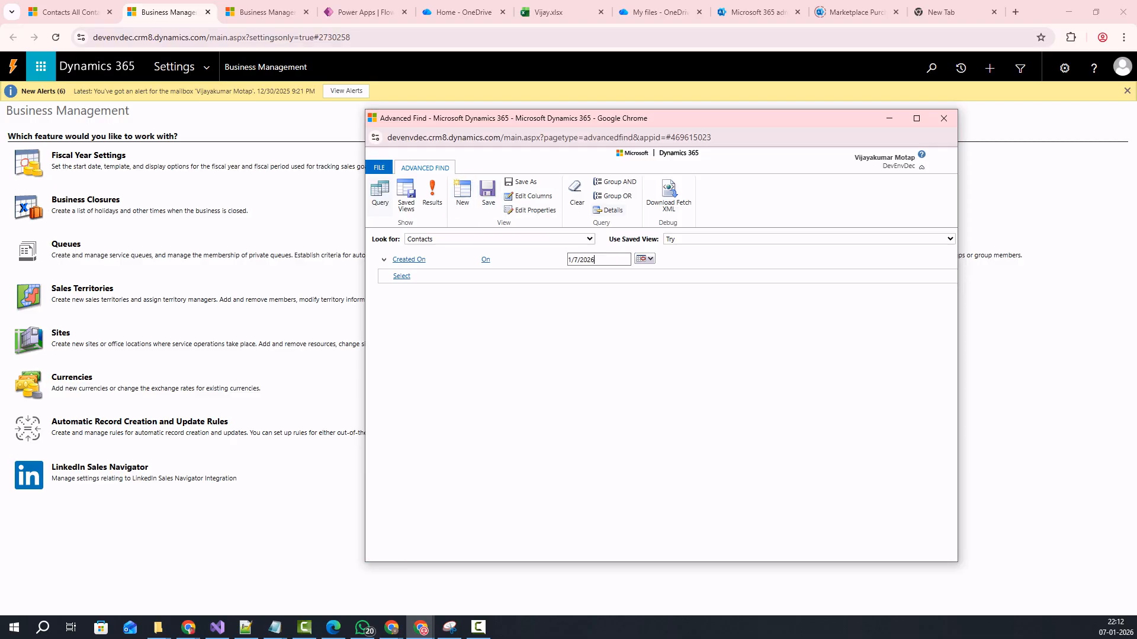
{"action": "left_click", "coordinate": [432, 194]}
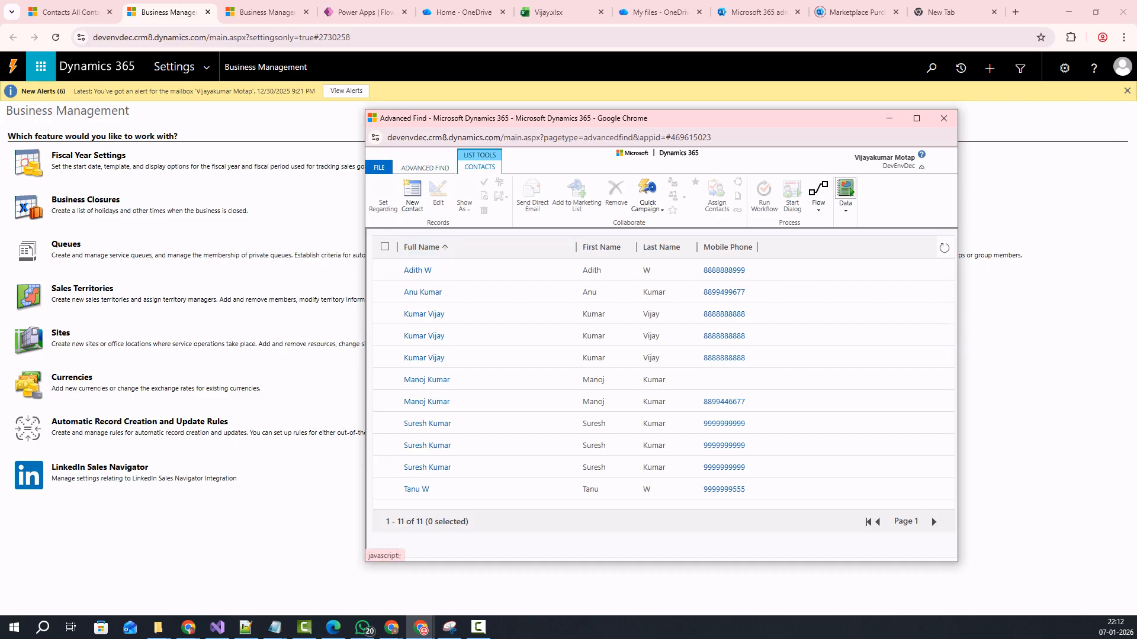
{"action": "left_click", "coordinate": [425, 168]}
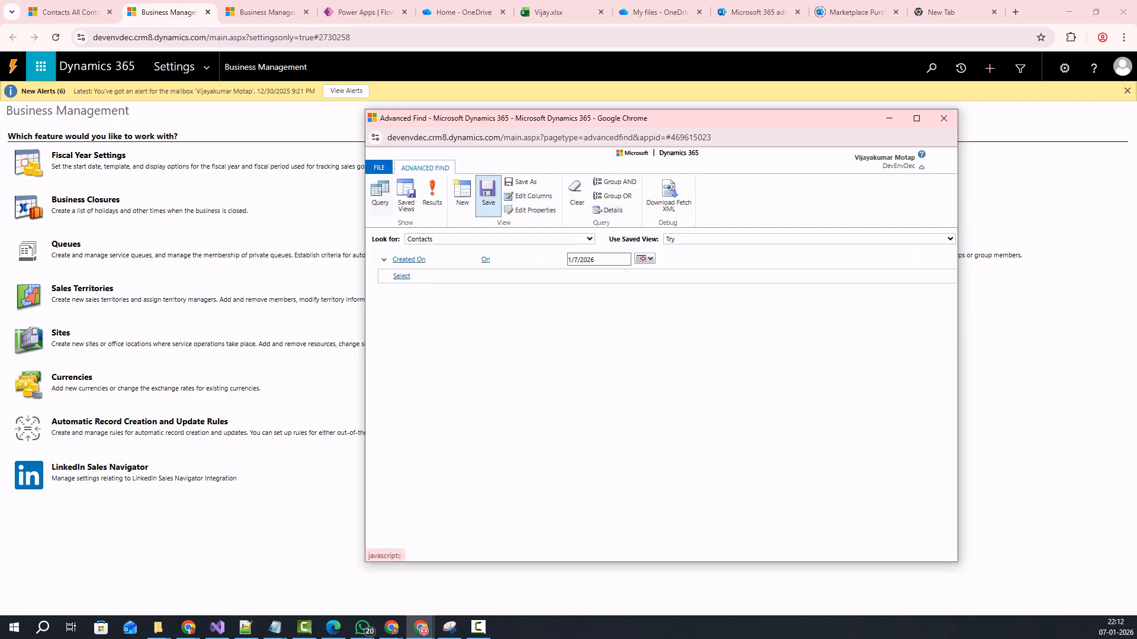
Close Advanced Find, switch to the All Contacts tab, and refresh the contacts list.
{"action": "left_click", "coordinate": [944, 118]}
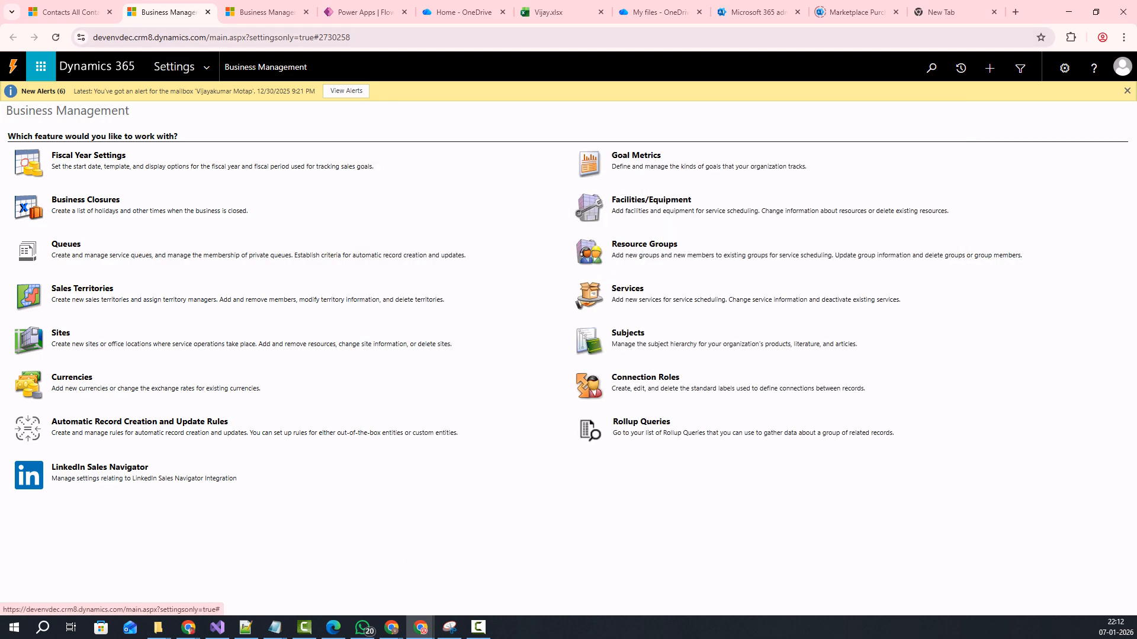
{"action": "left_click", "coordinate": [65, 12]}
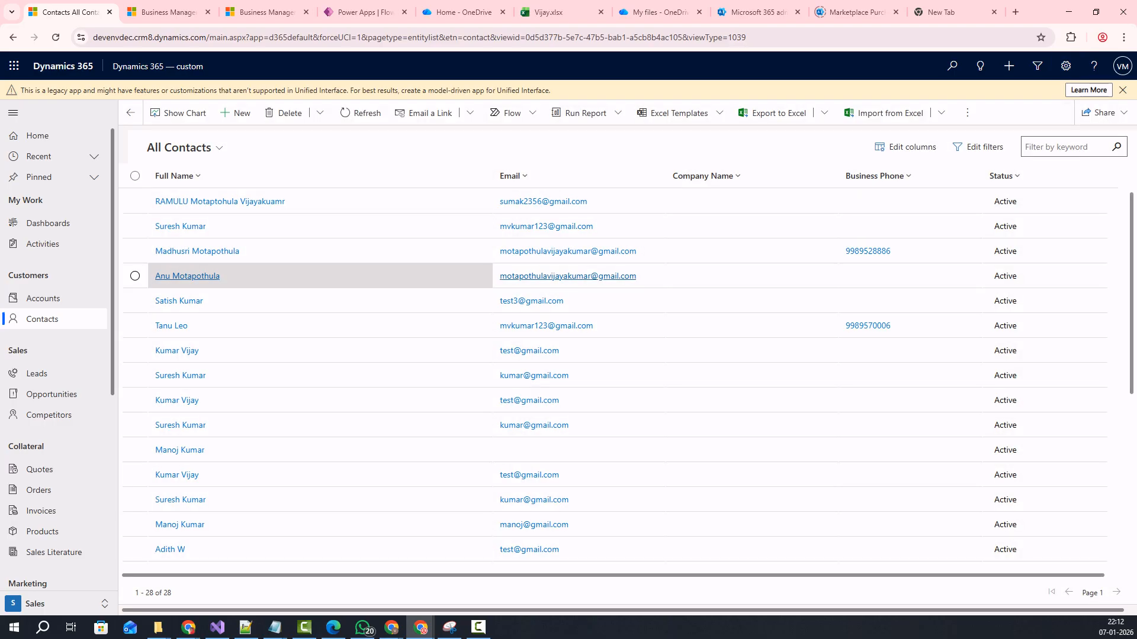
{"action": "left_click", "coordinate": [183, 147]}
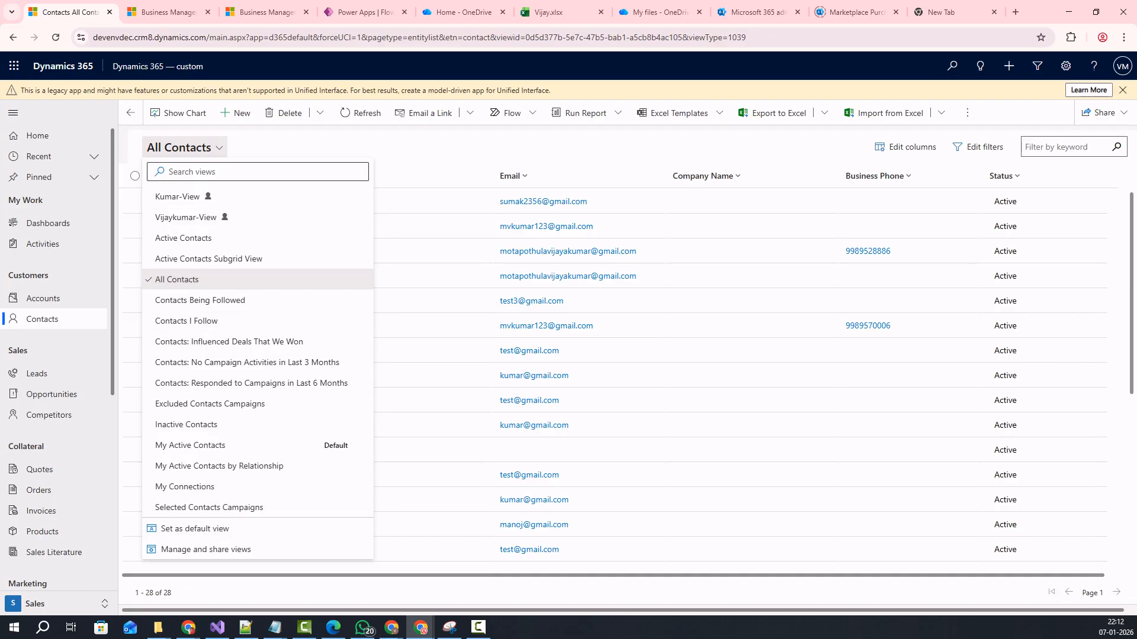
{"action": "key", "text": "Escape"}
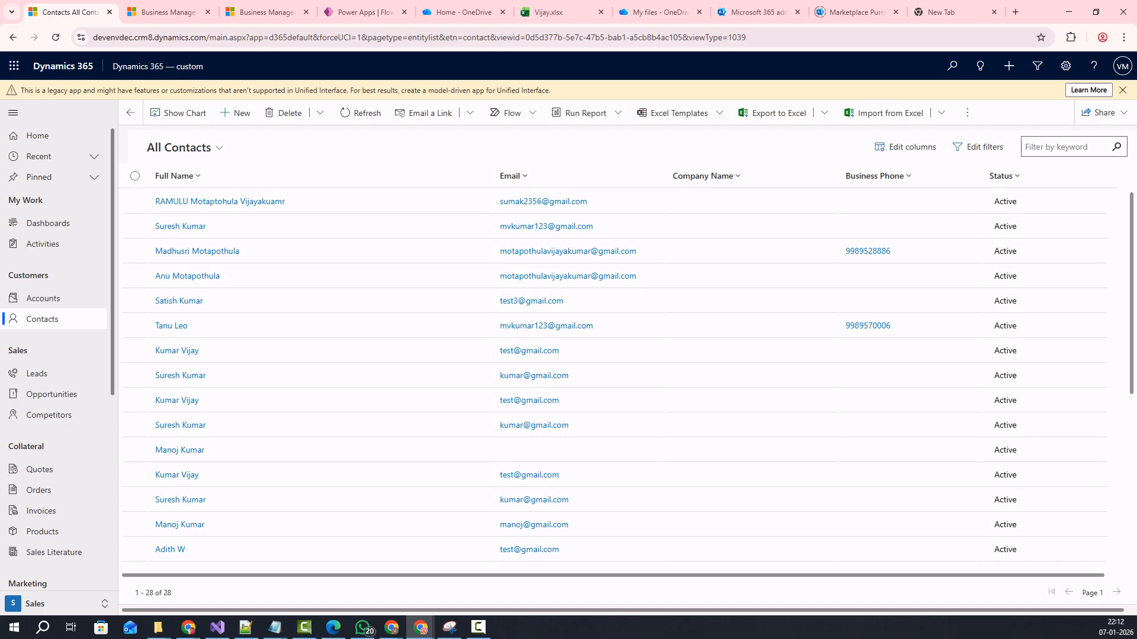
{"action": "left_click", "coordinate": [183, 147]}
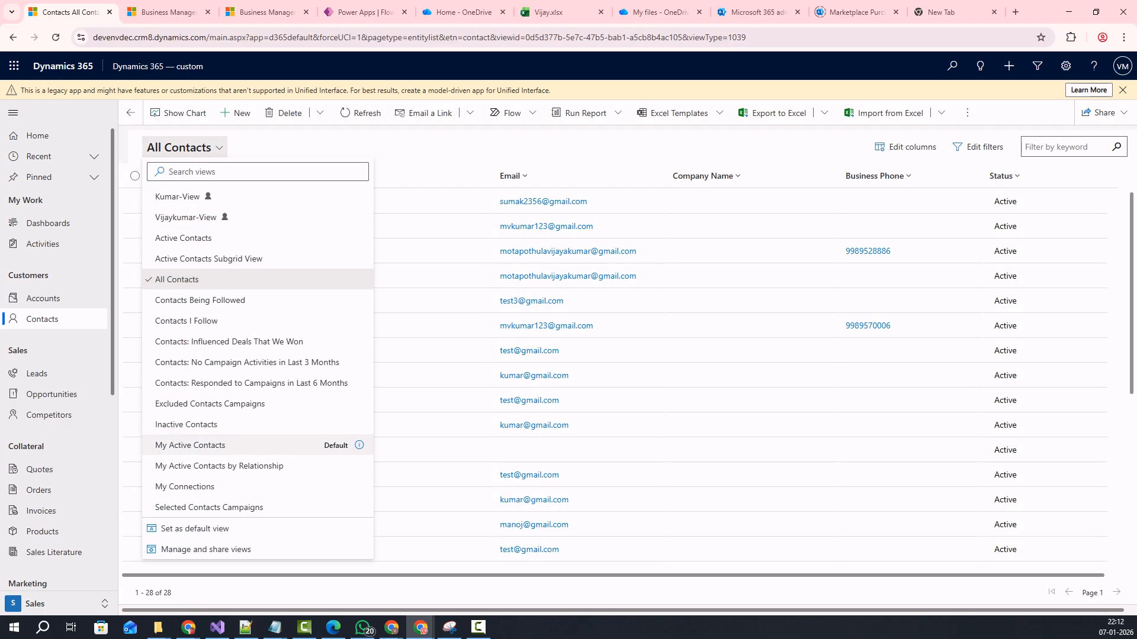
{"action": "key", "text": "Escape"}
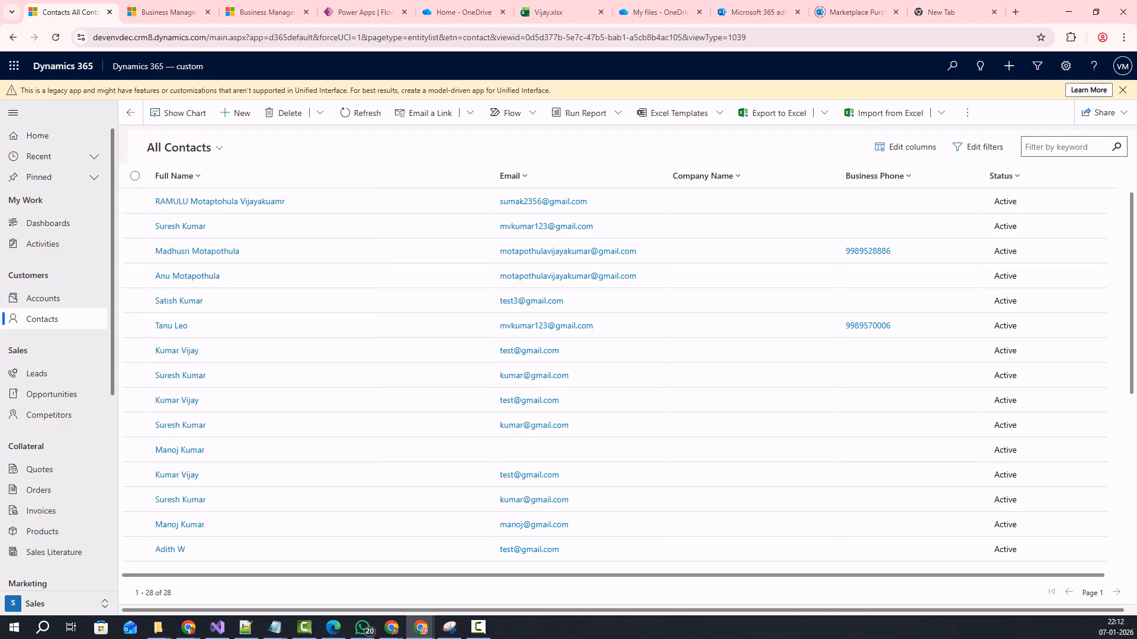
{"action": "left_click", "coordinate": [361, 112]}
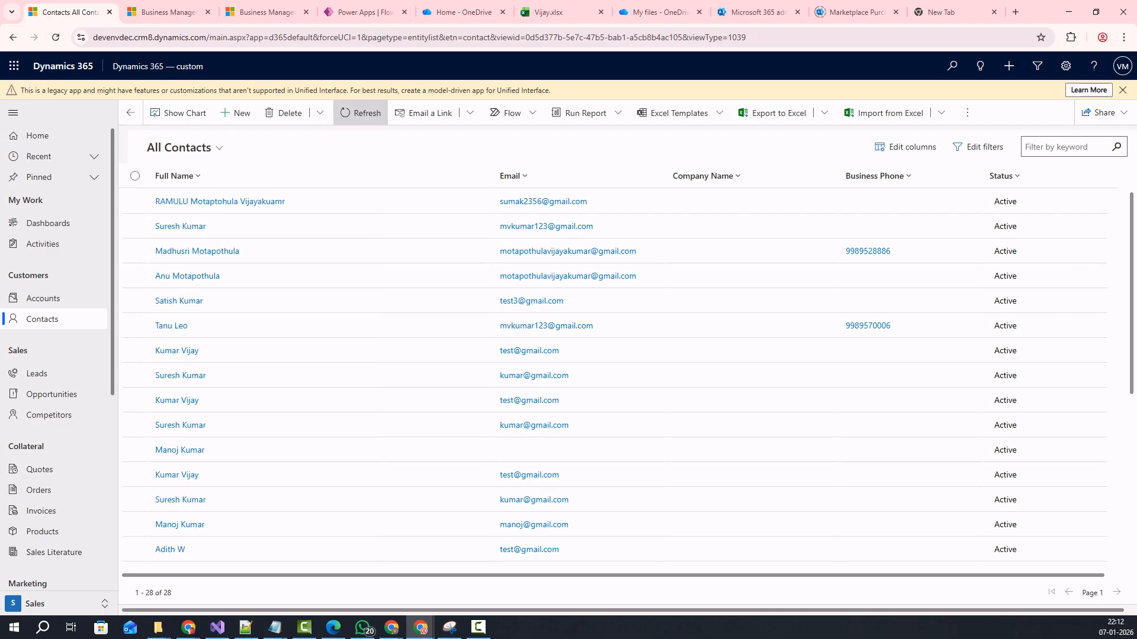